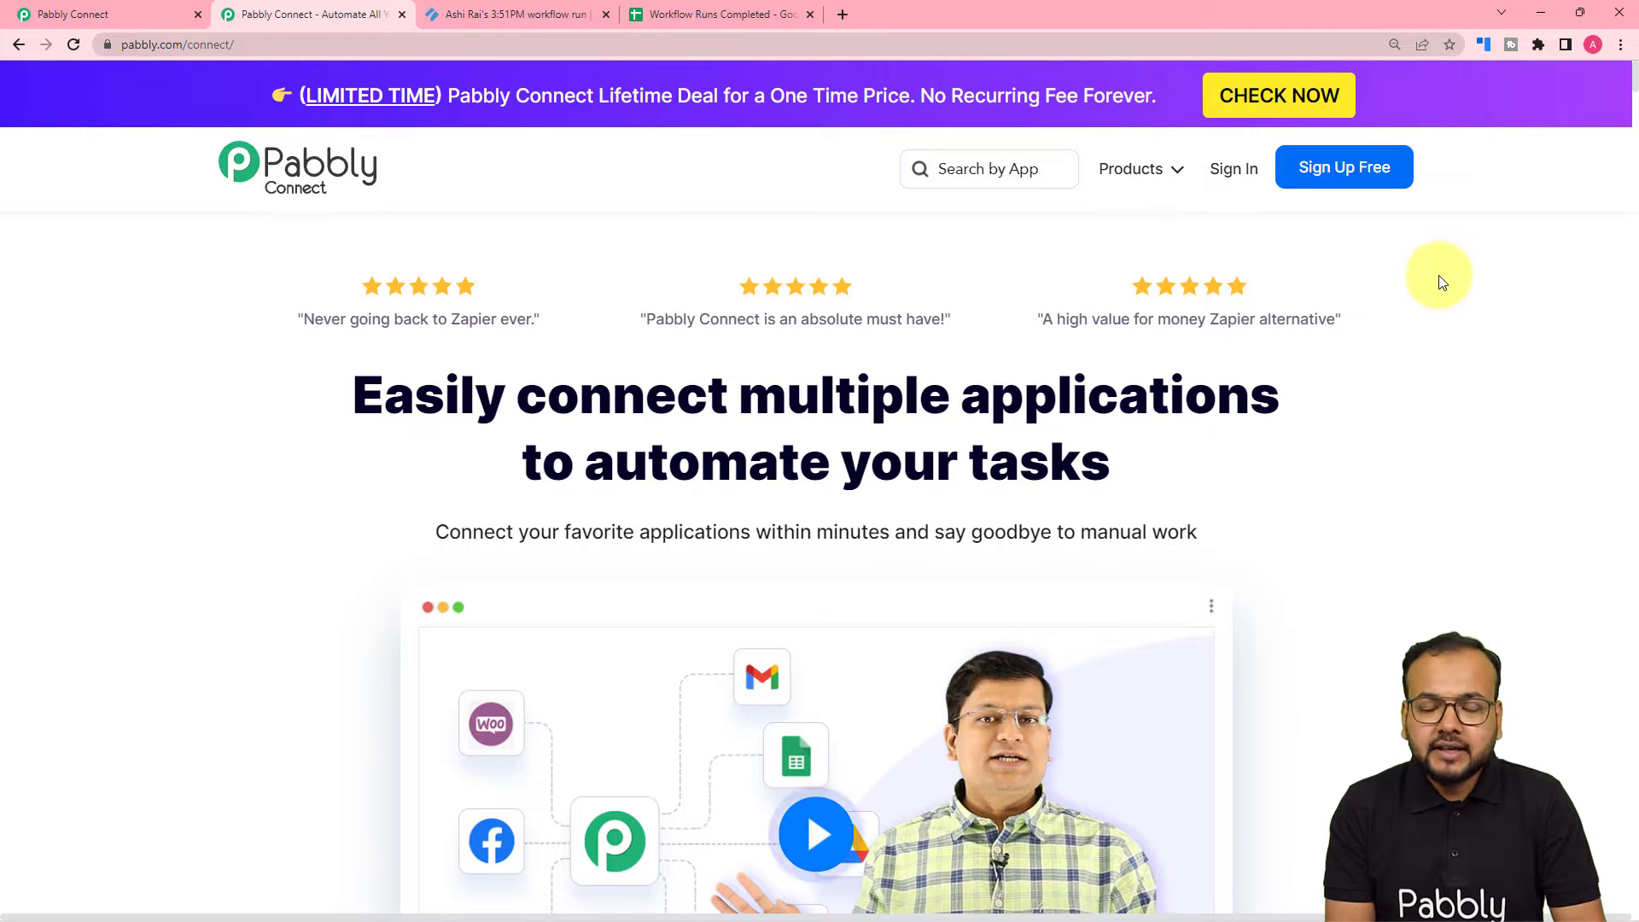
Create a workflow named "Process Street to Google Sheets Integration" from the Pabbly Connect dashboard
mouse_move(1129, 169)
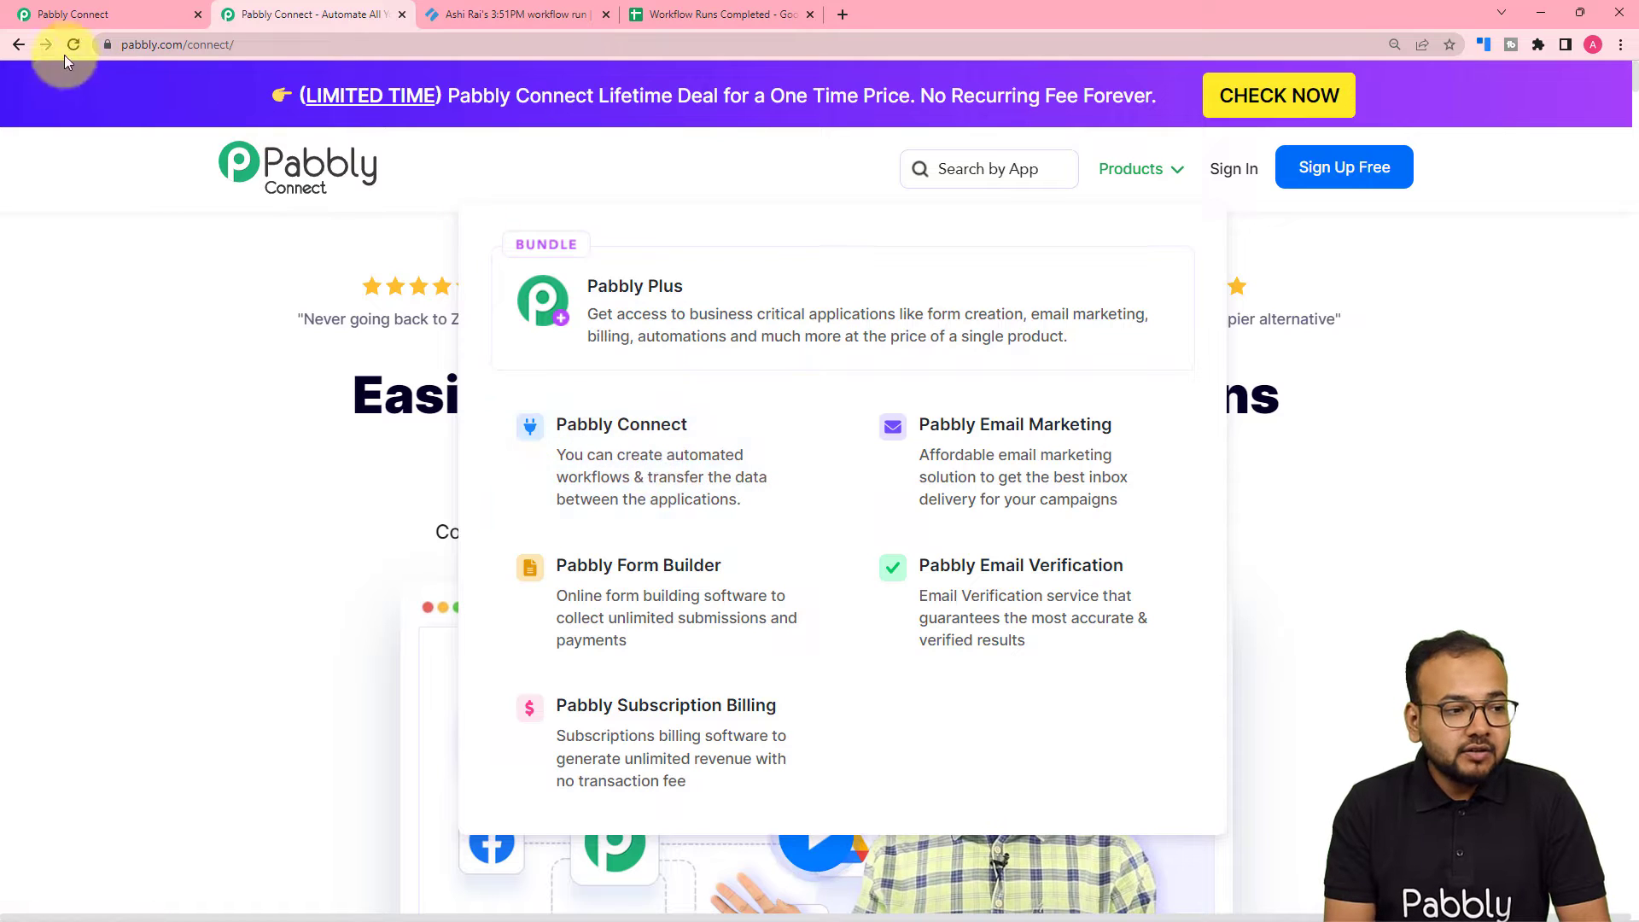
click(79, 14)
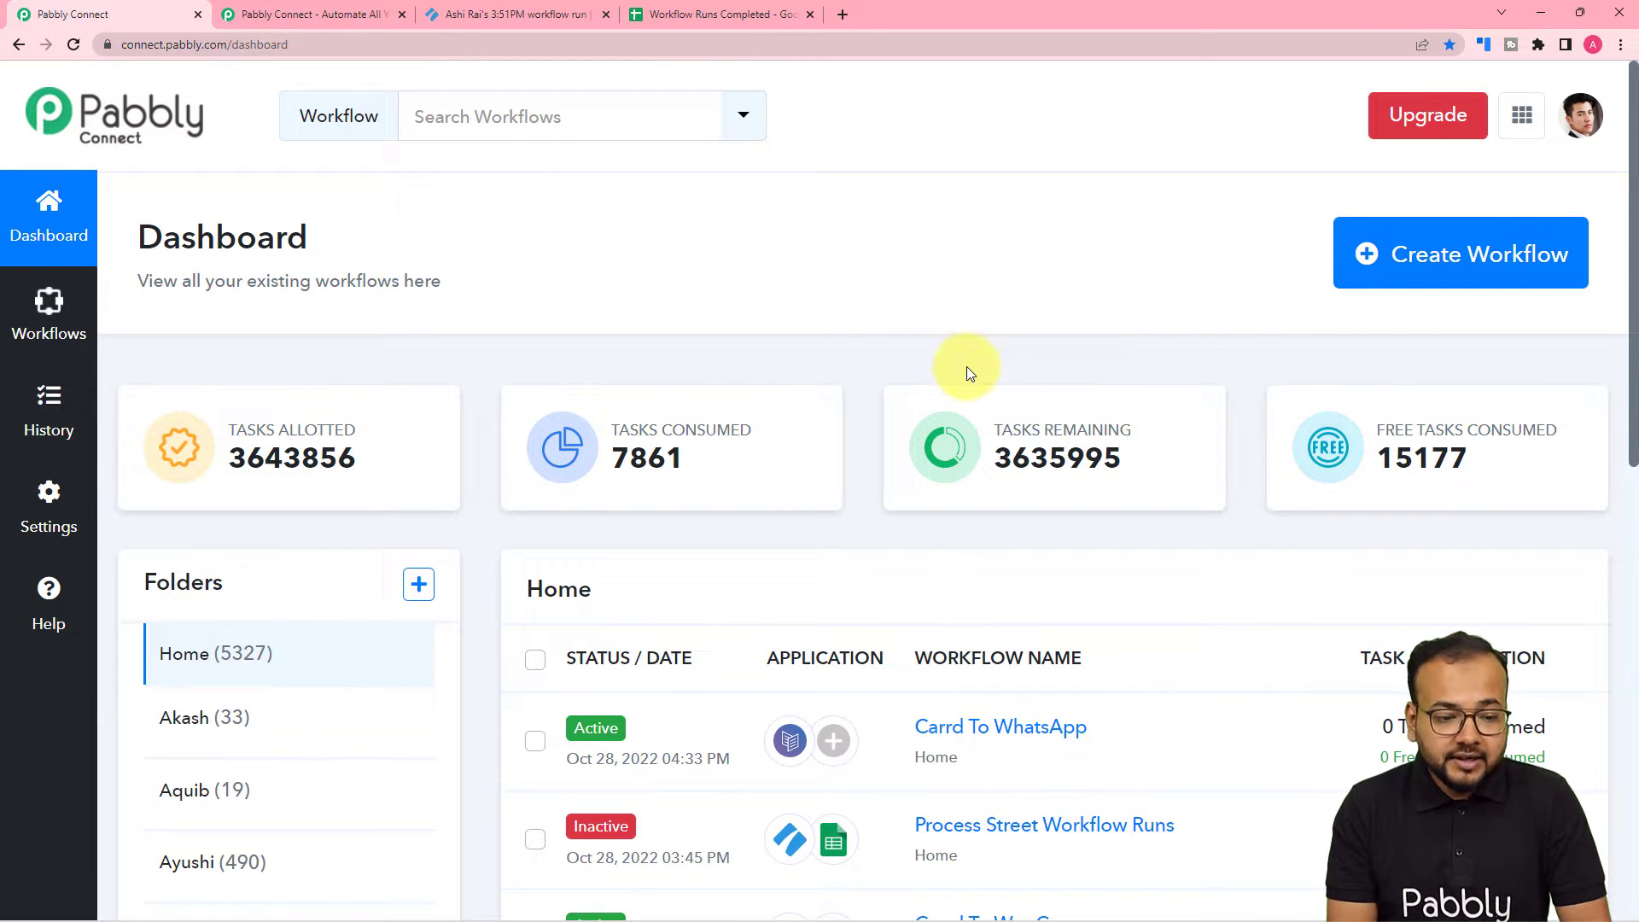
click(1448, 243)
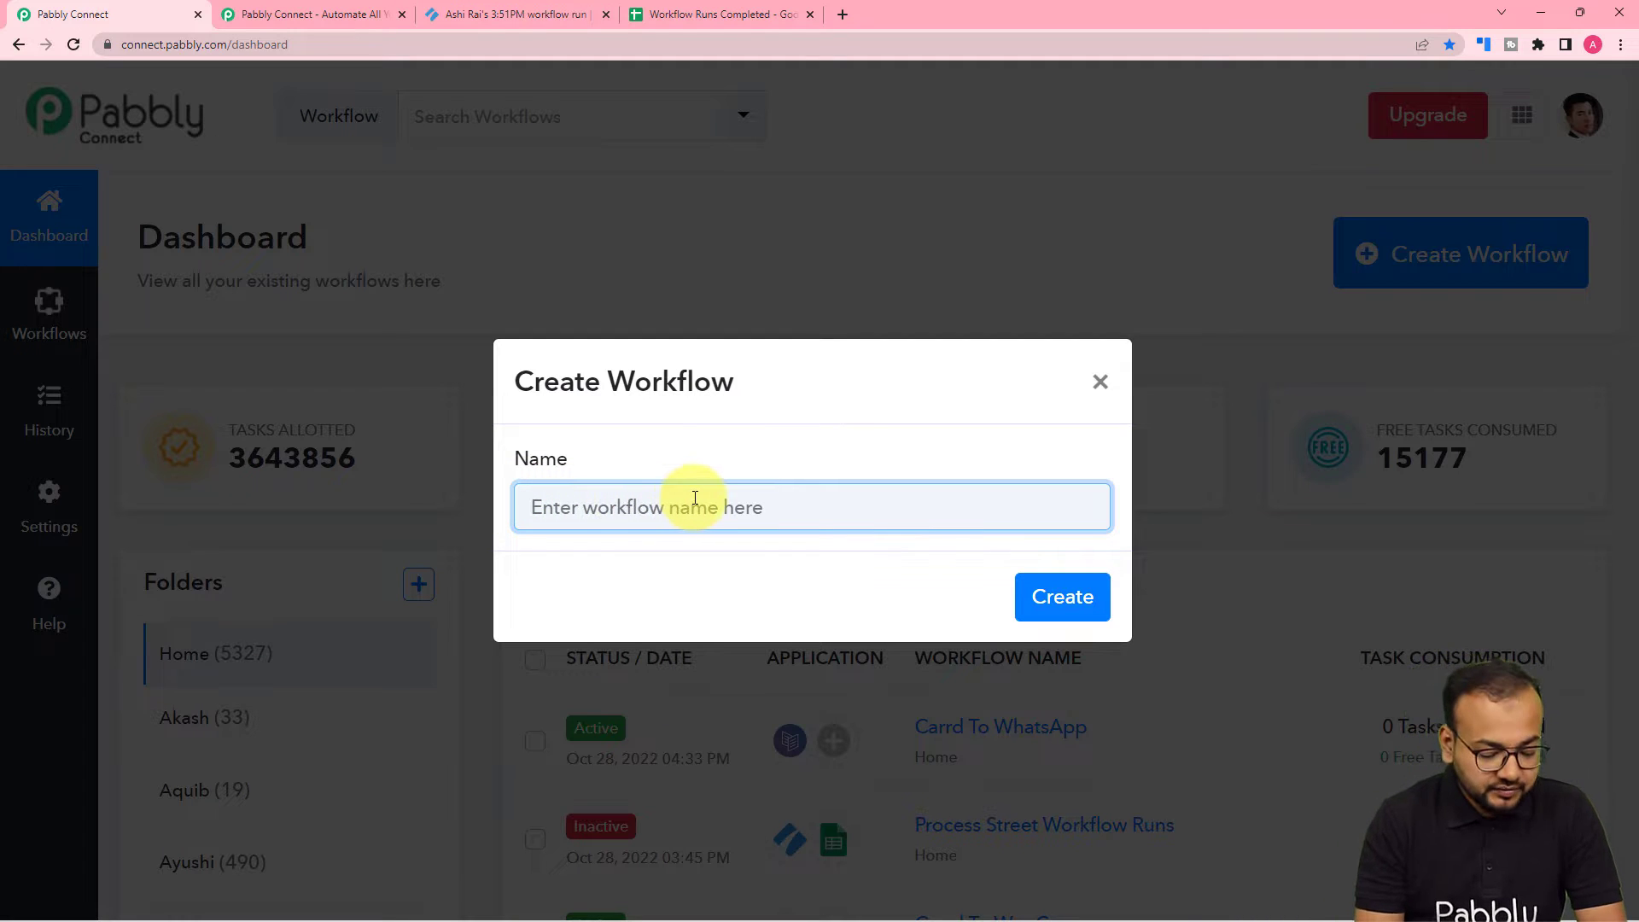
text(Pro)
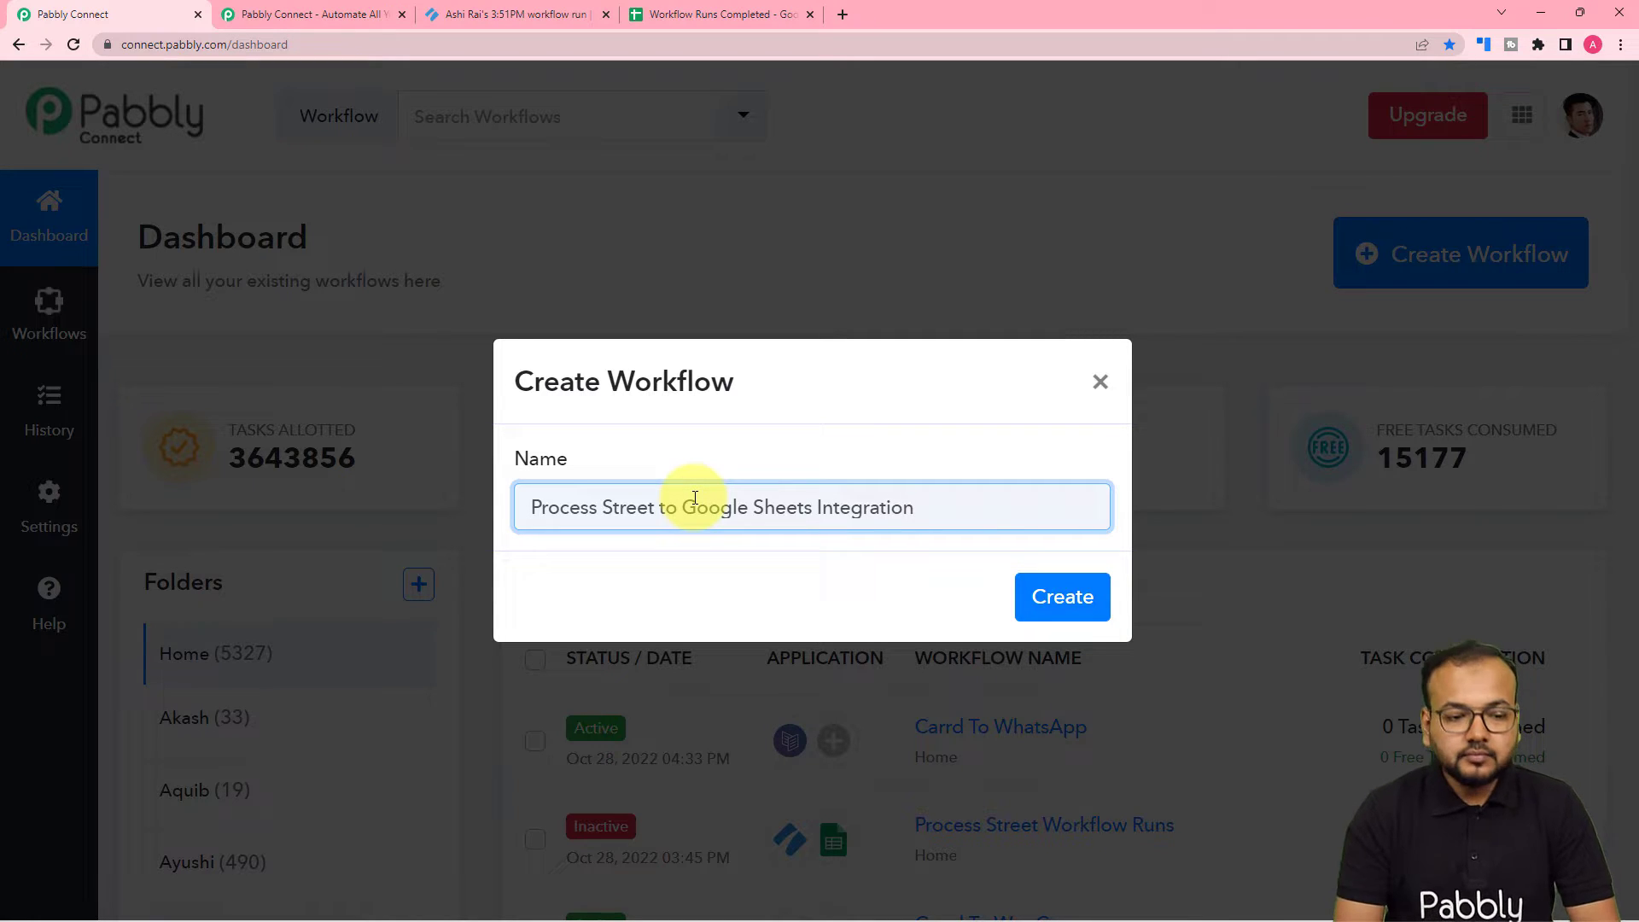
click(1055, 612)
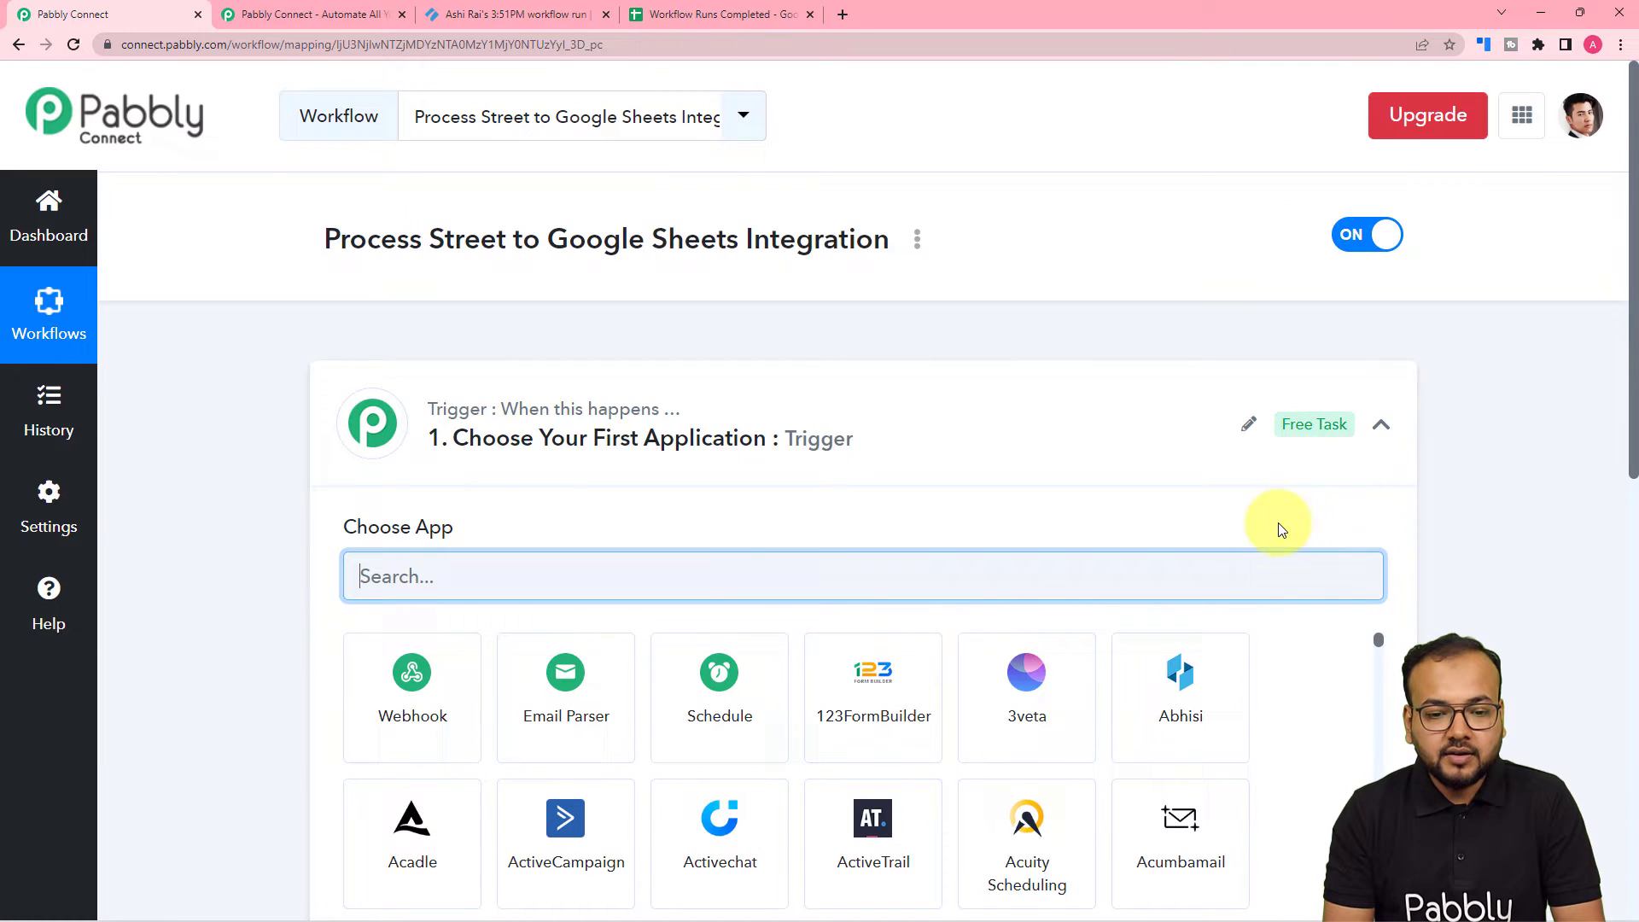
Examine the new workflow's trigger and action sections and the apps offered in each
click(1381, 426)
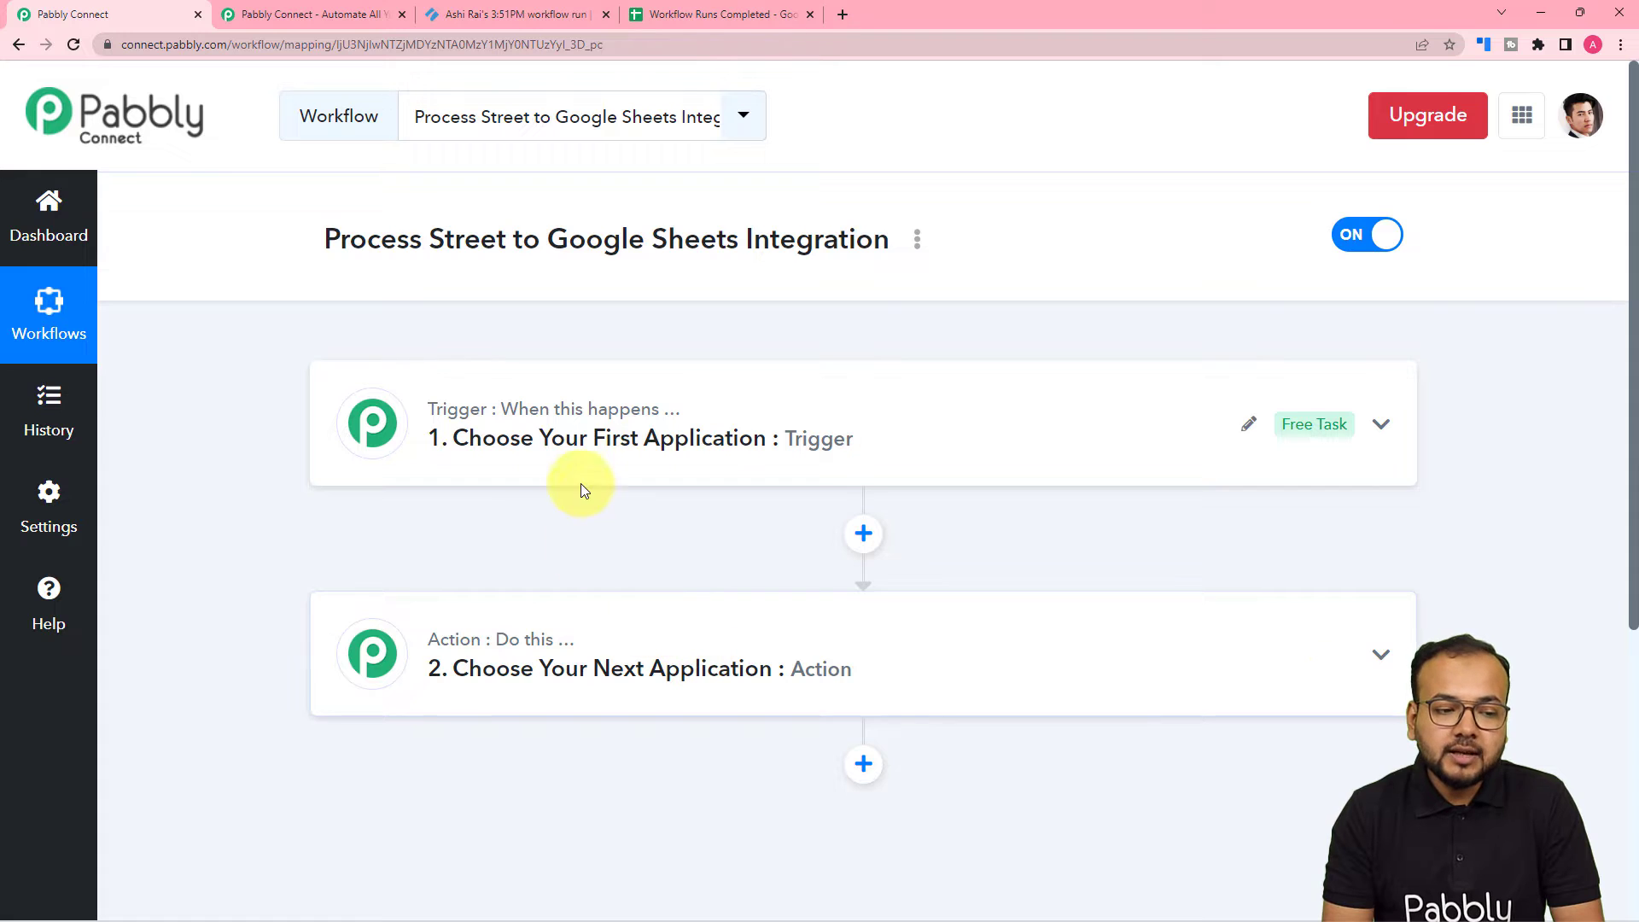
click(578, 452)
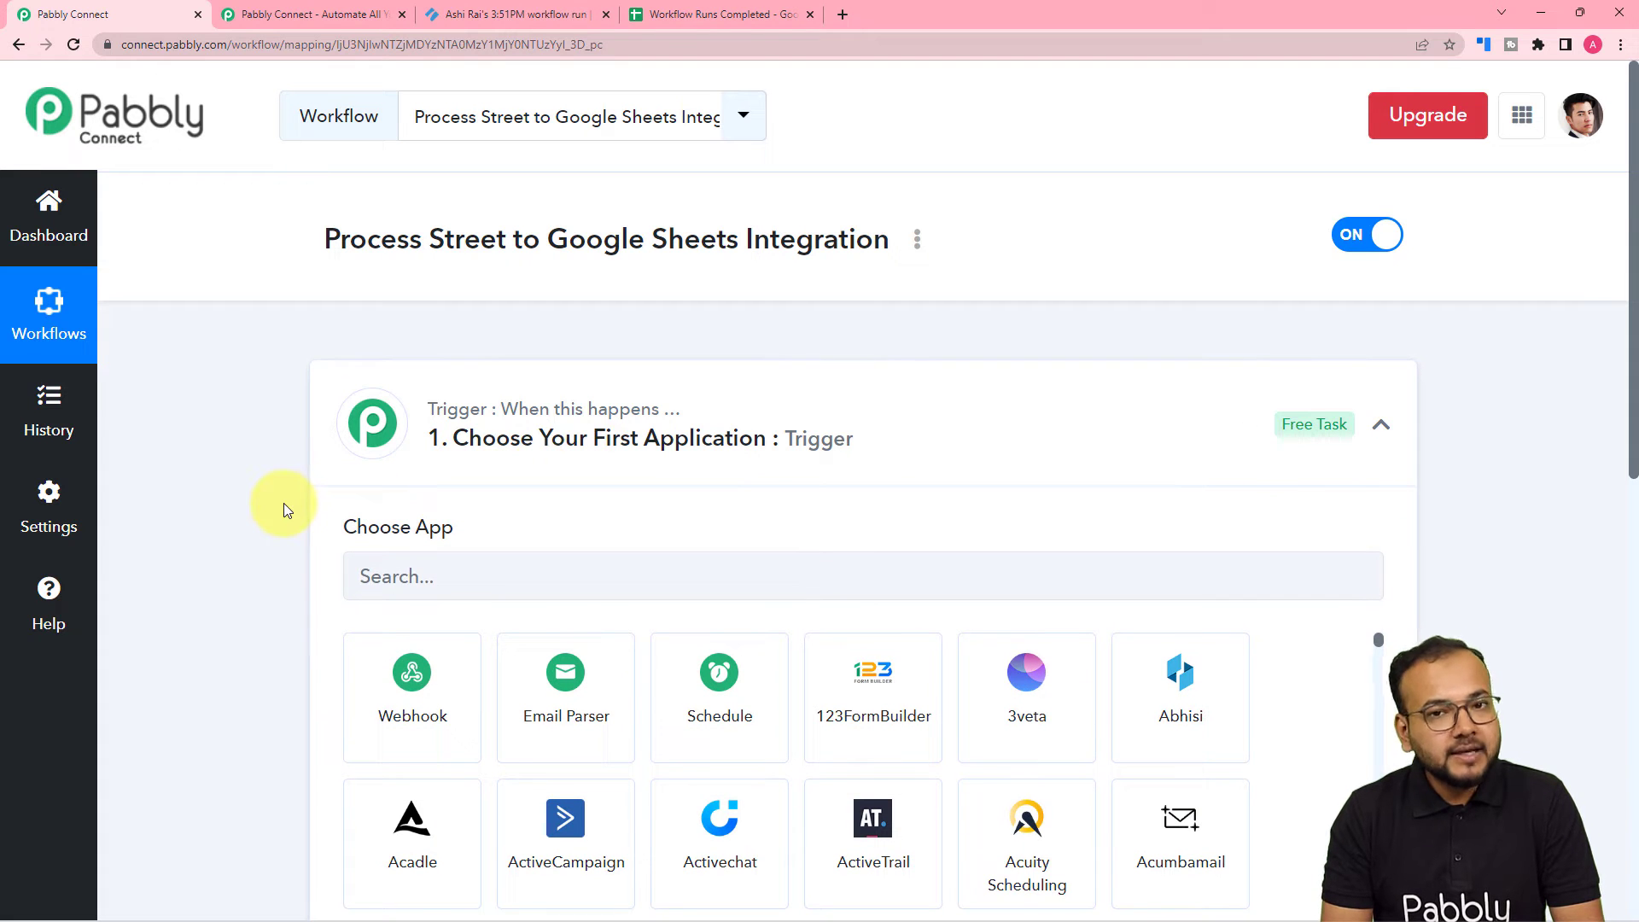
scroll(283, 504, down, 2)
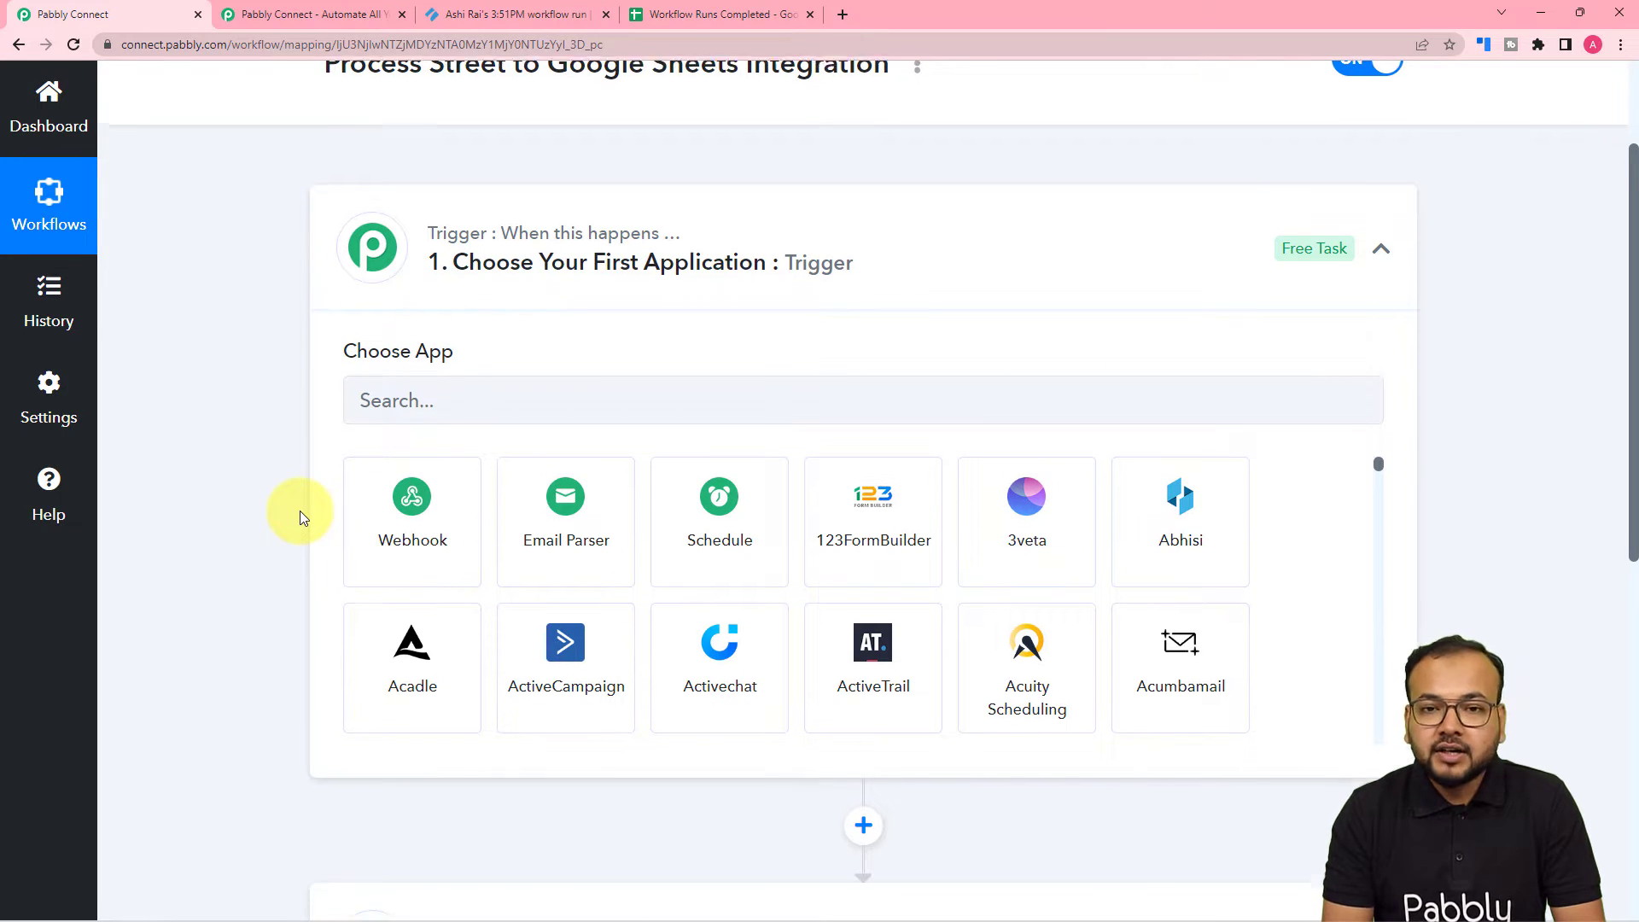
scroll(300, 511, down, 2)
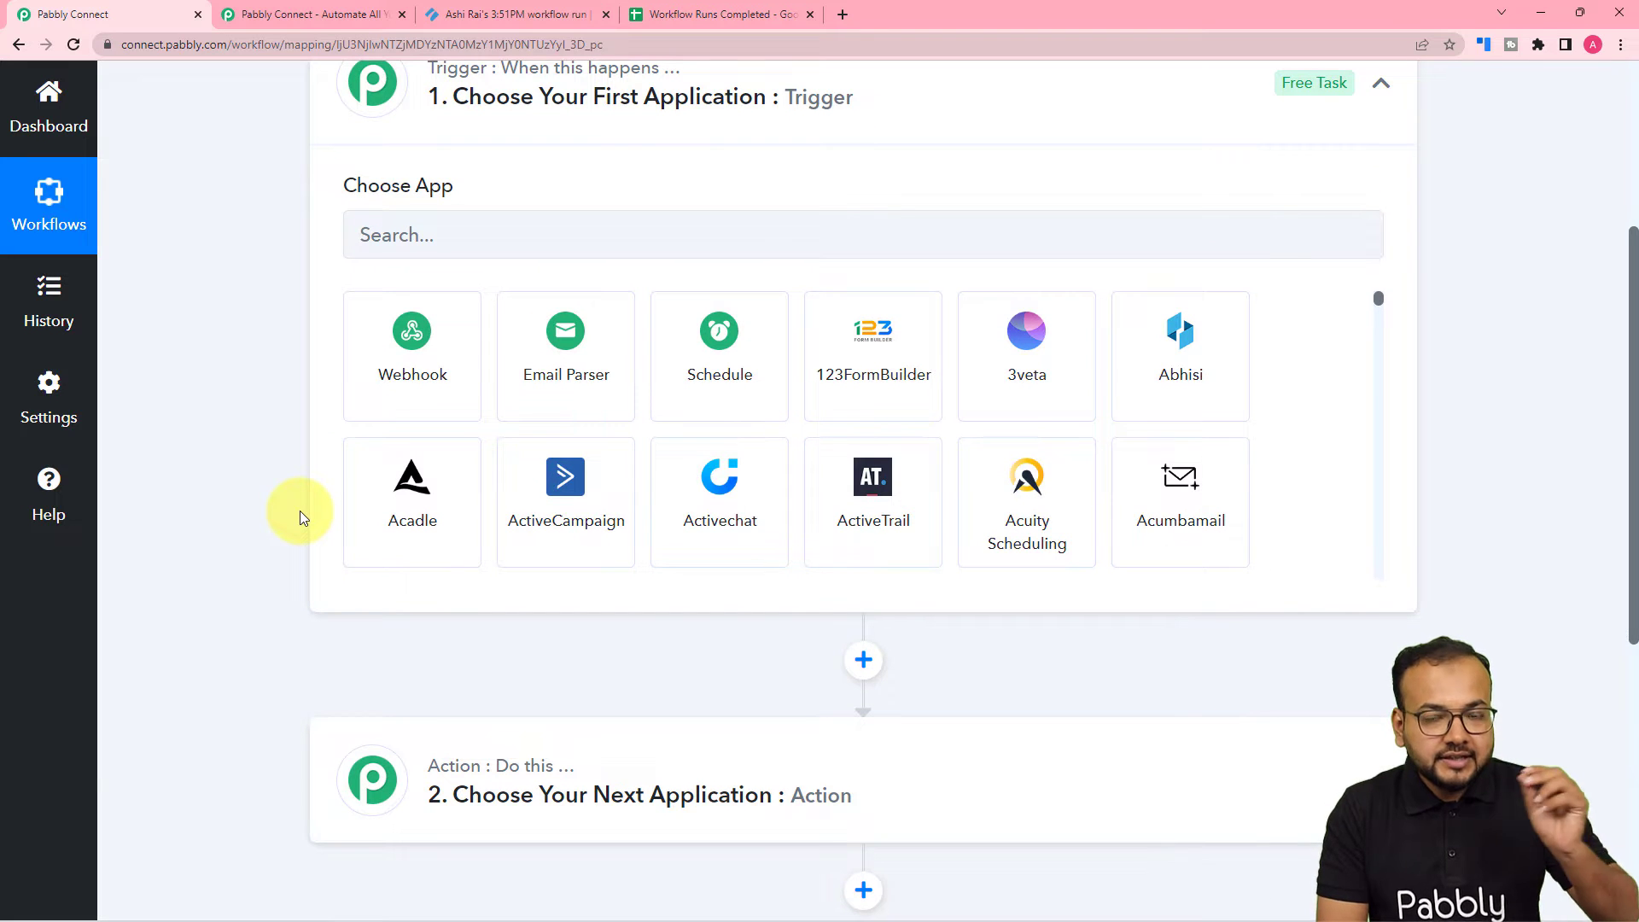
scroll(299, 511, down, 4)
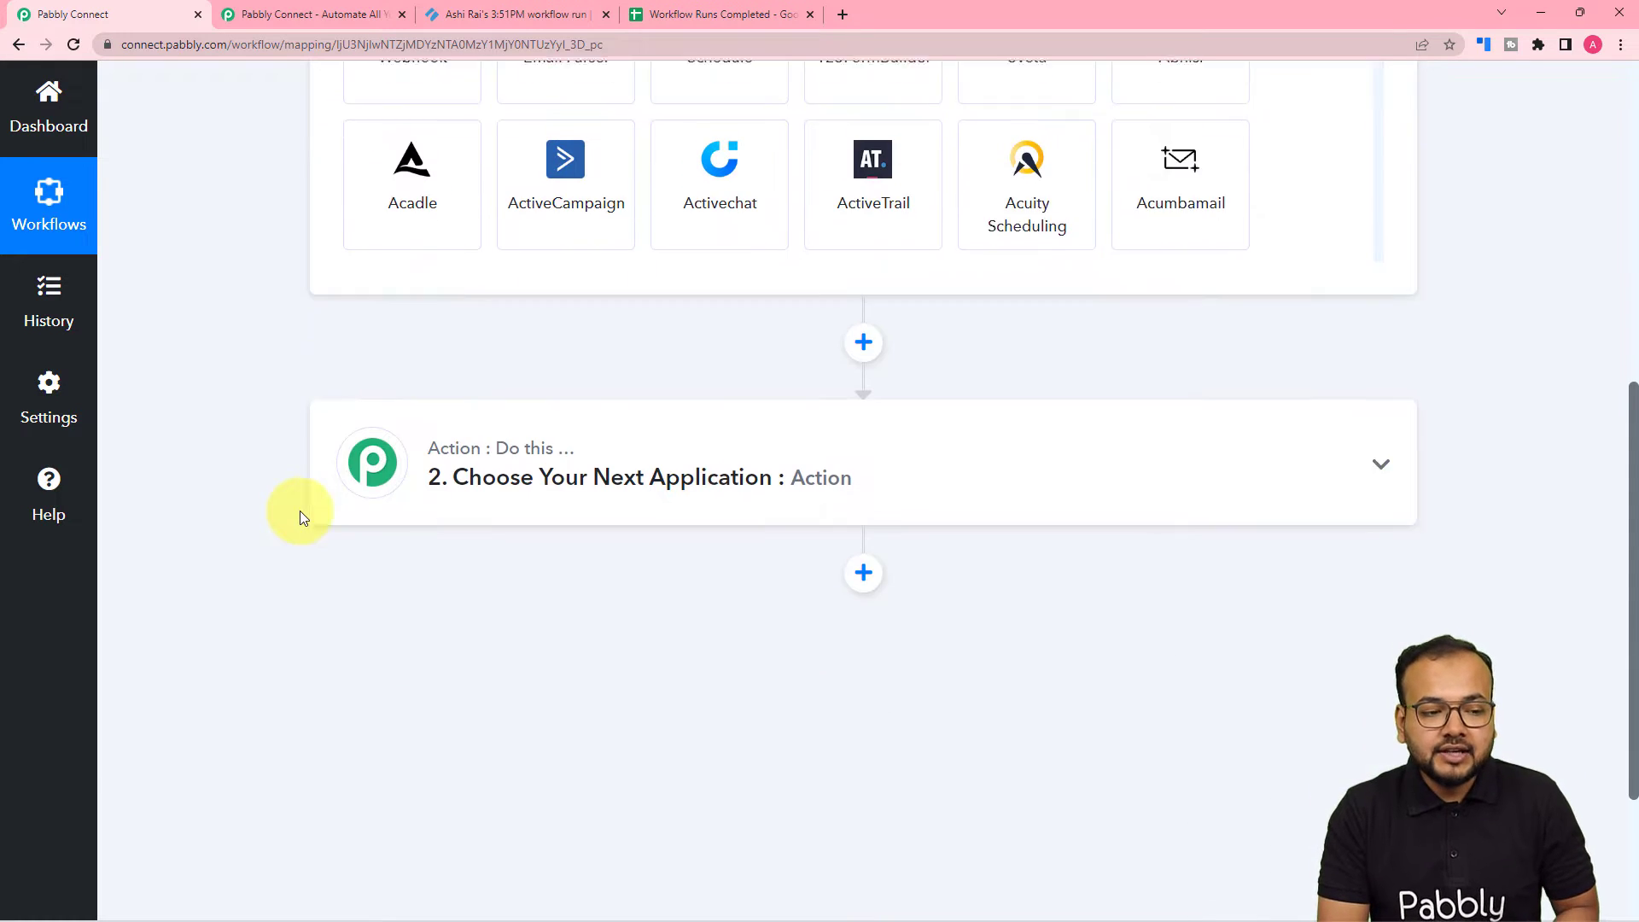
click(515, 467)
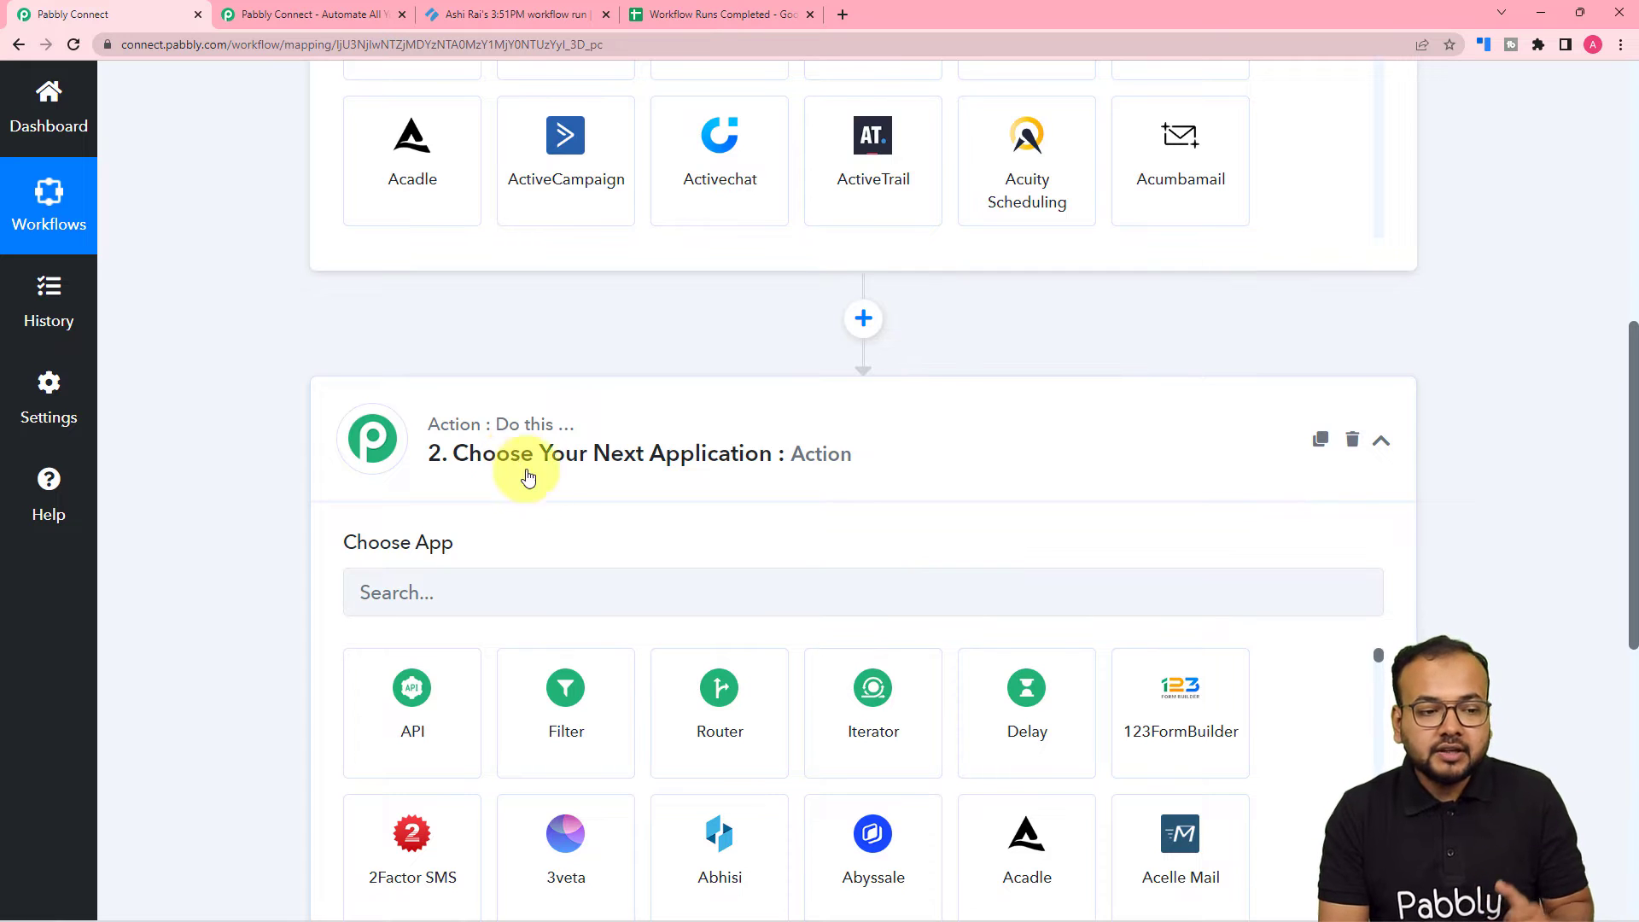
scroll(512, 511, up, 6)
scroll(515, 506, up, 2)
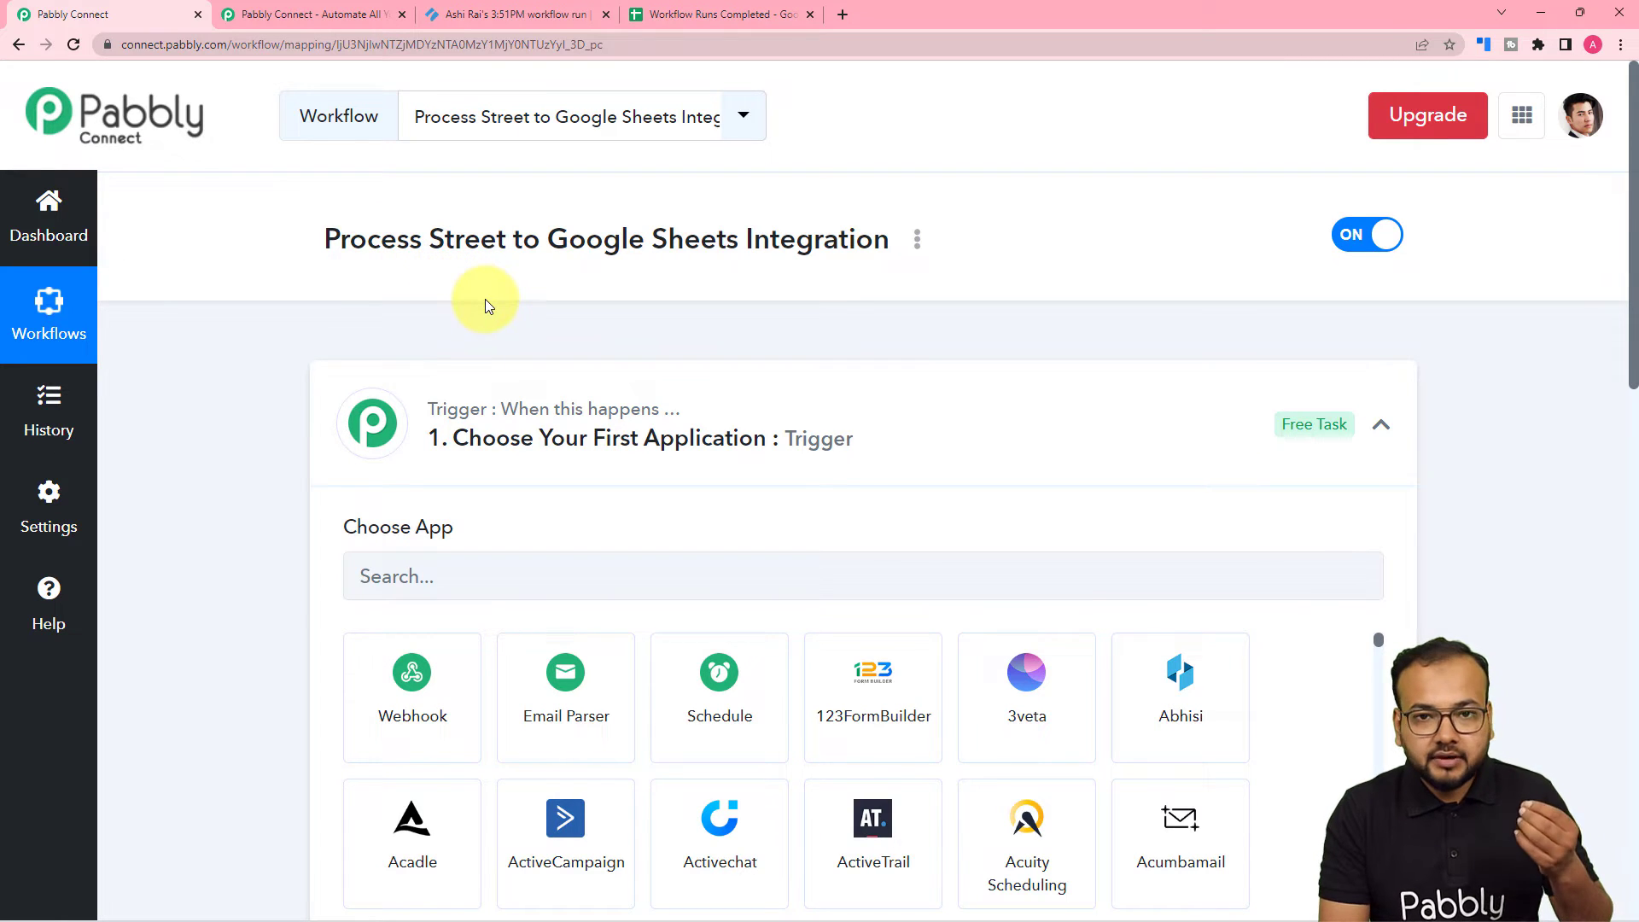
Choose Process Street as the trigger app with Workflow Completed as the trigger event
scroll(485, 299, down, 3)
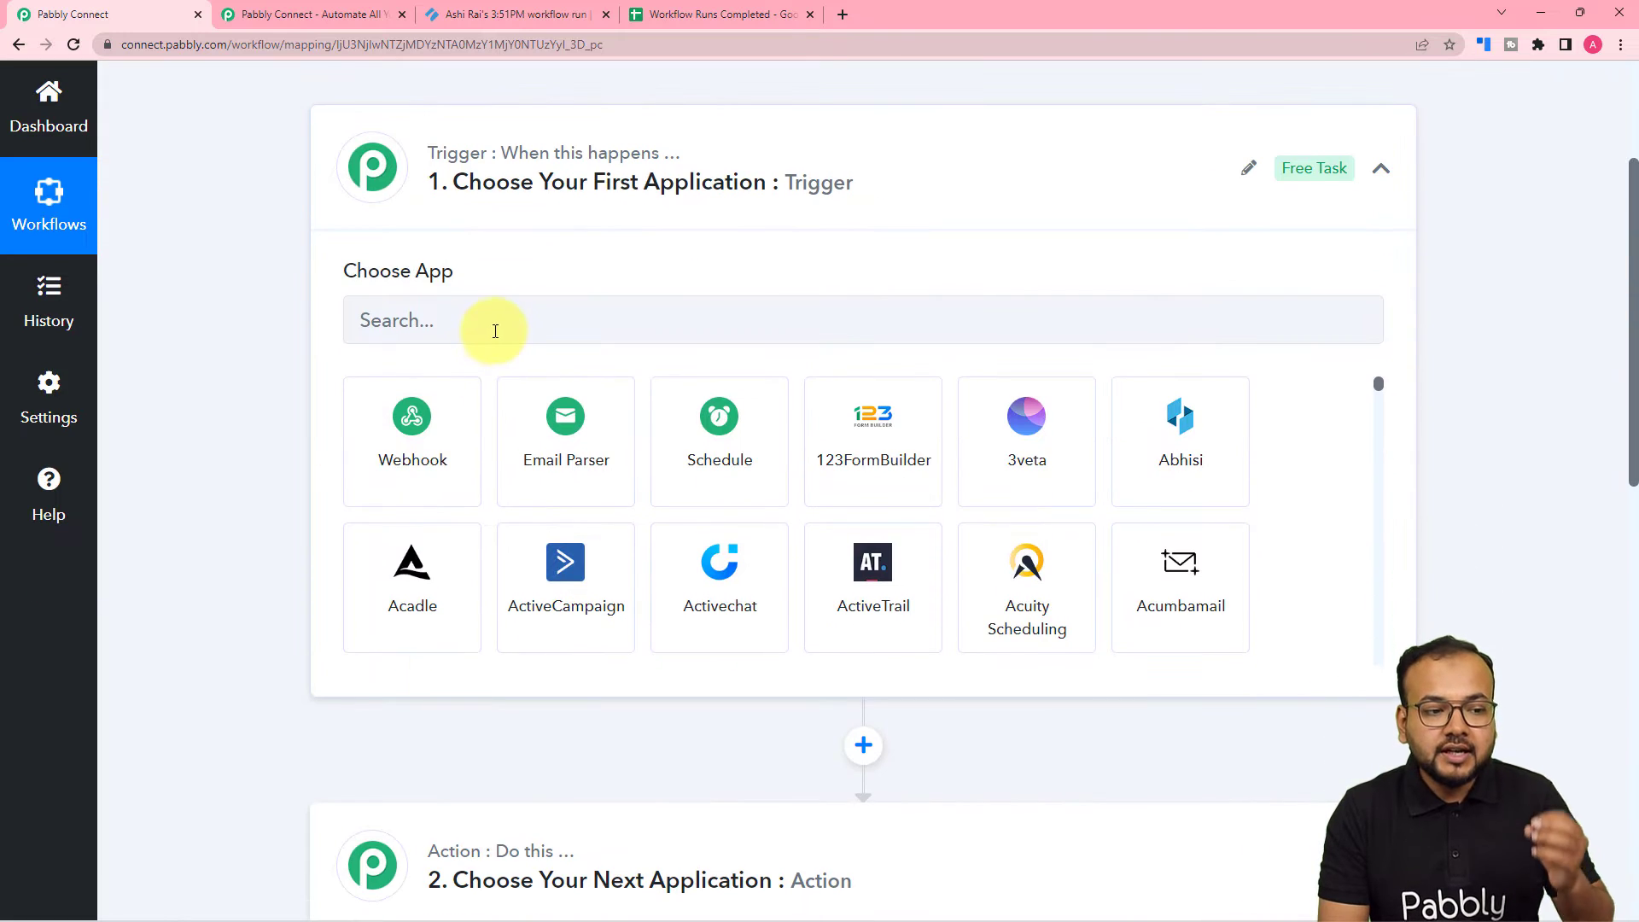
click(496, 330)
text(p)
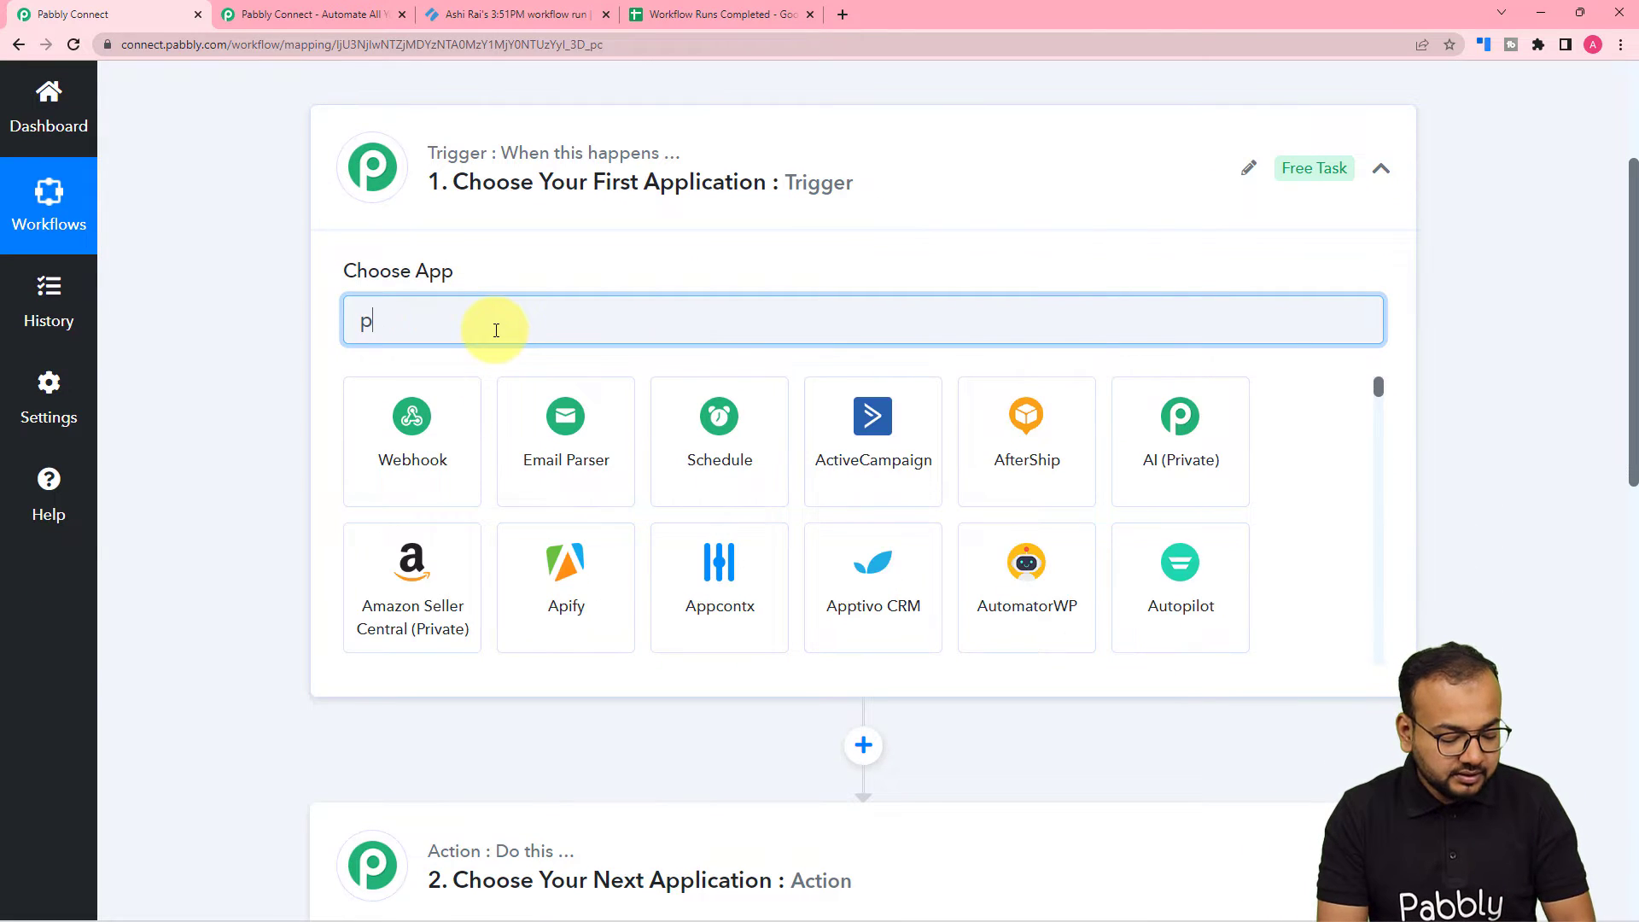
text(roce)
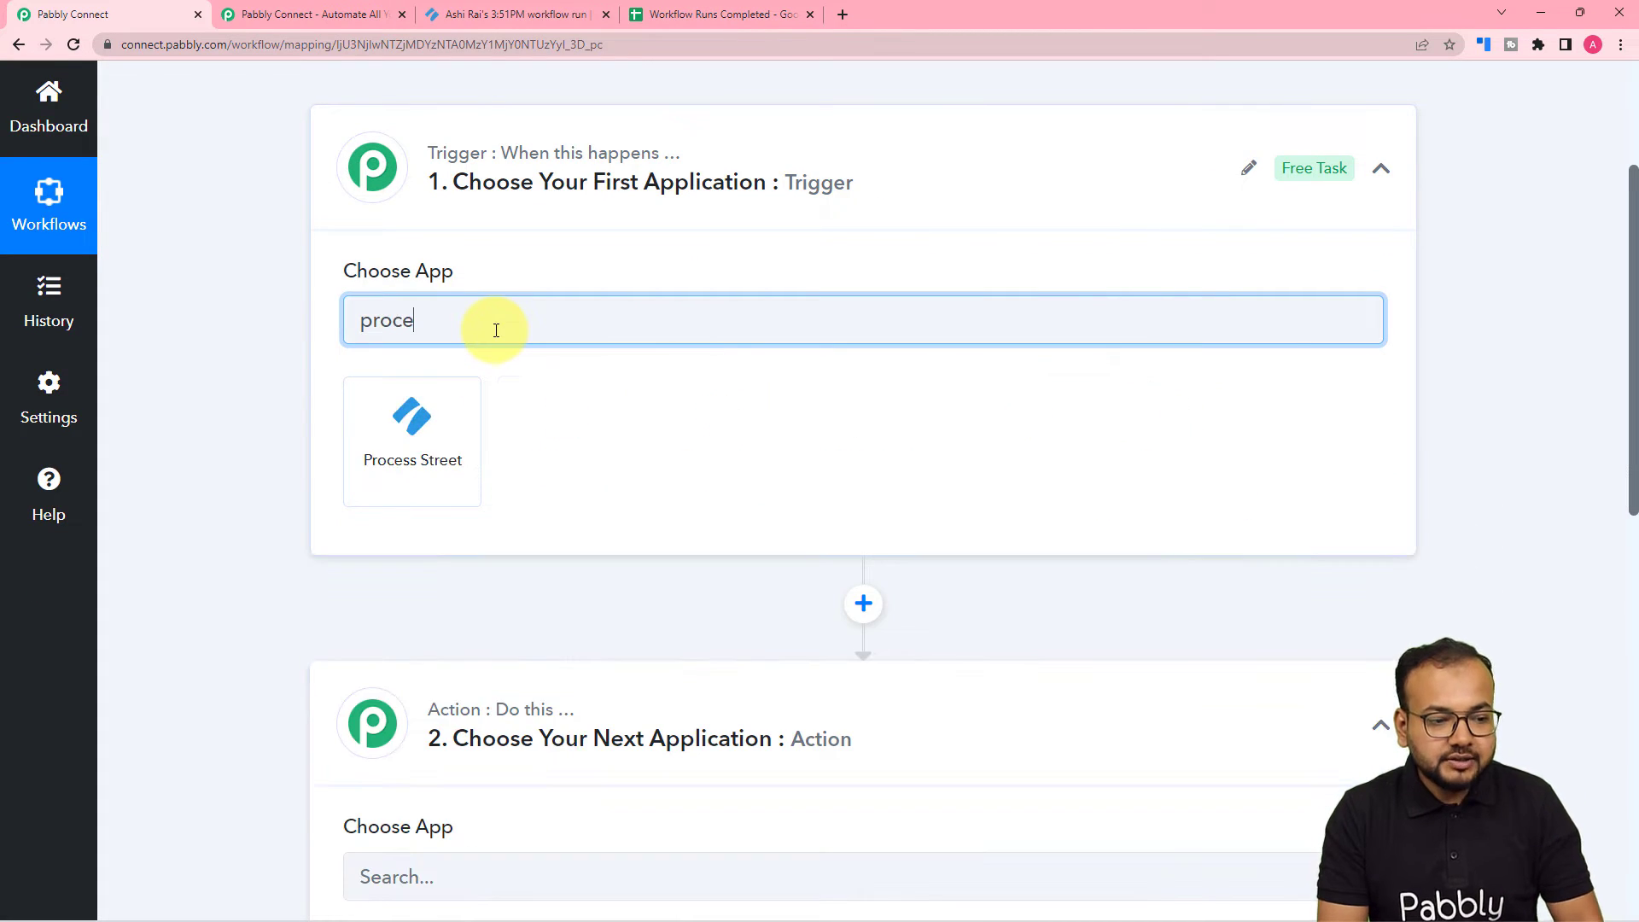
click(392, 494)
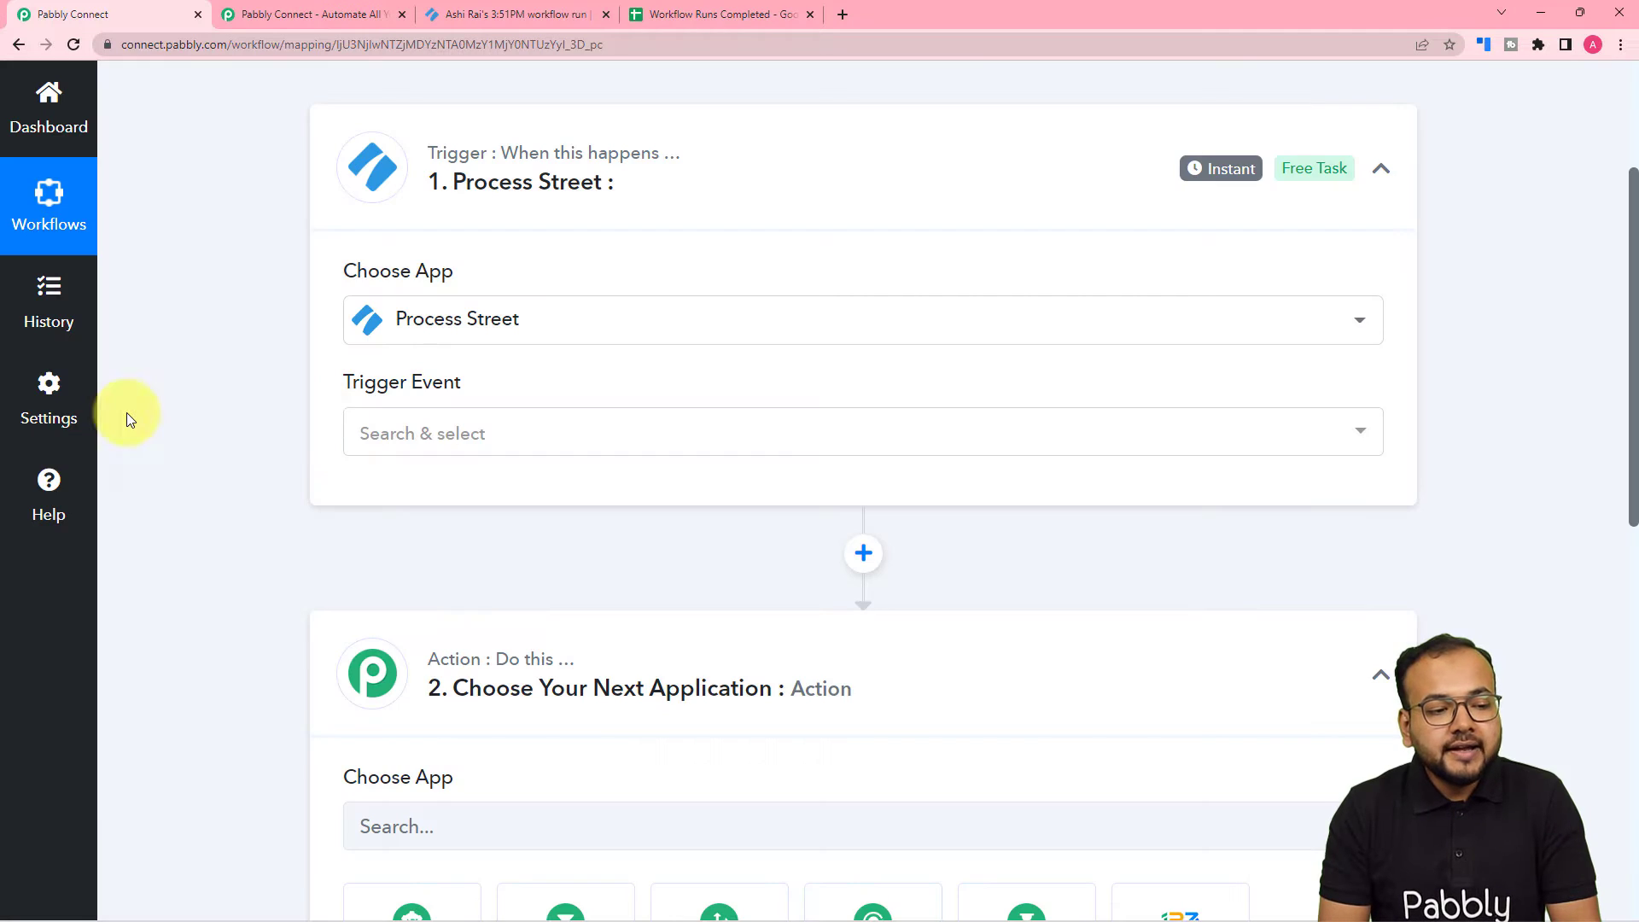
click(380, 440)
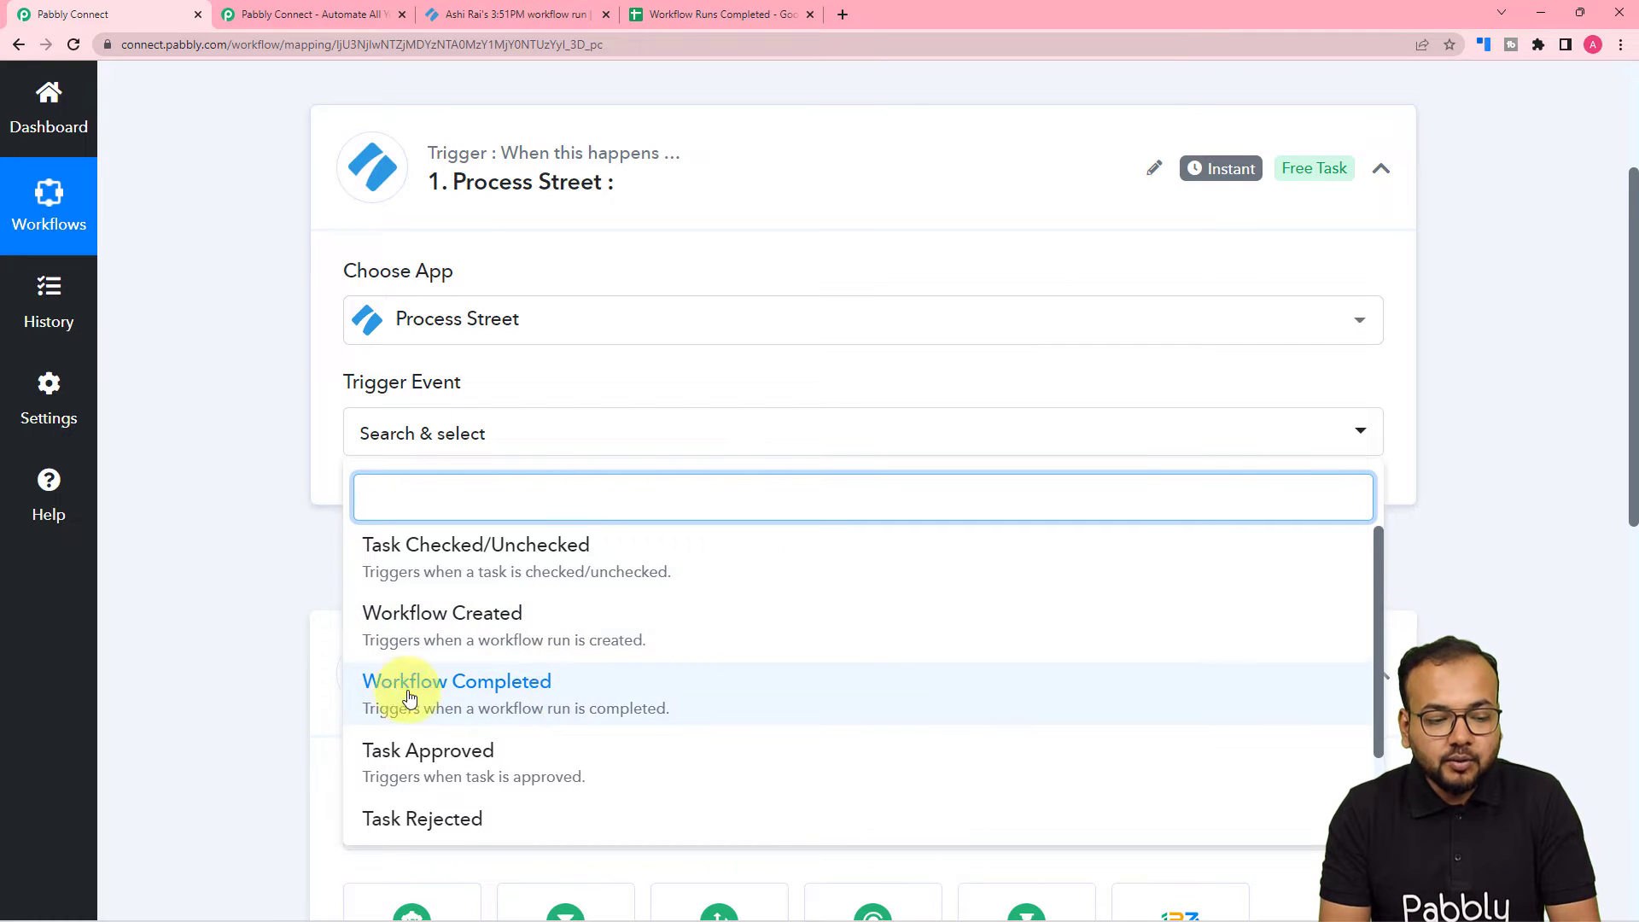
click(545, 693)
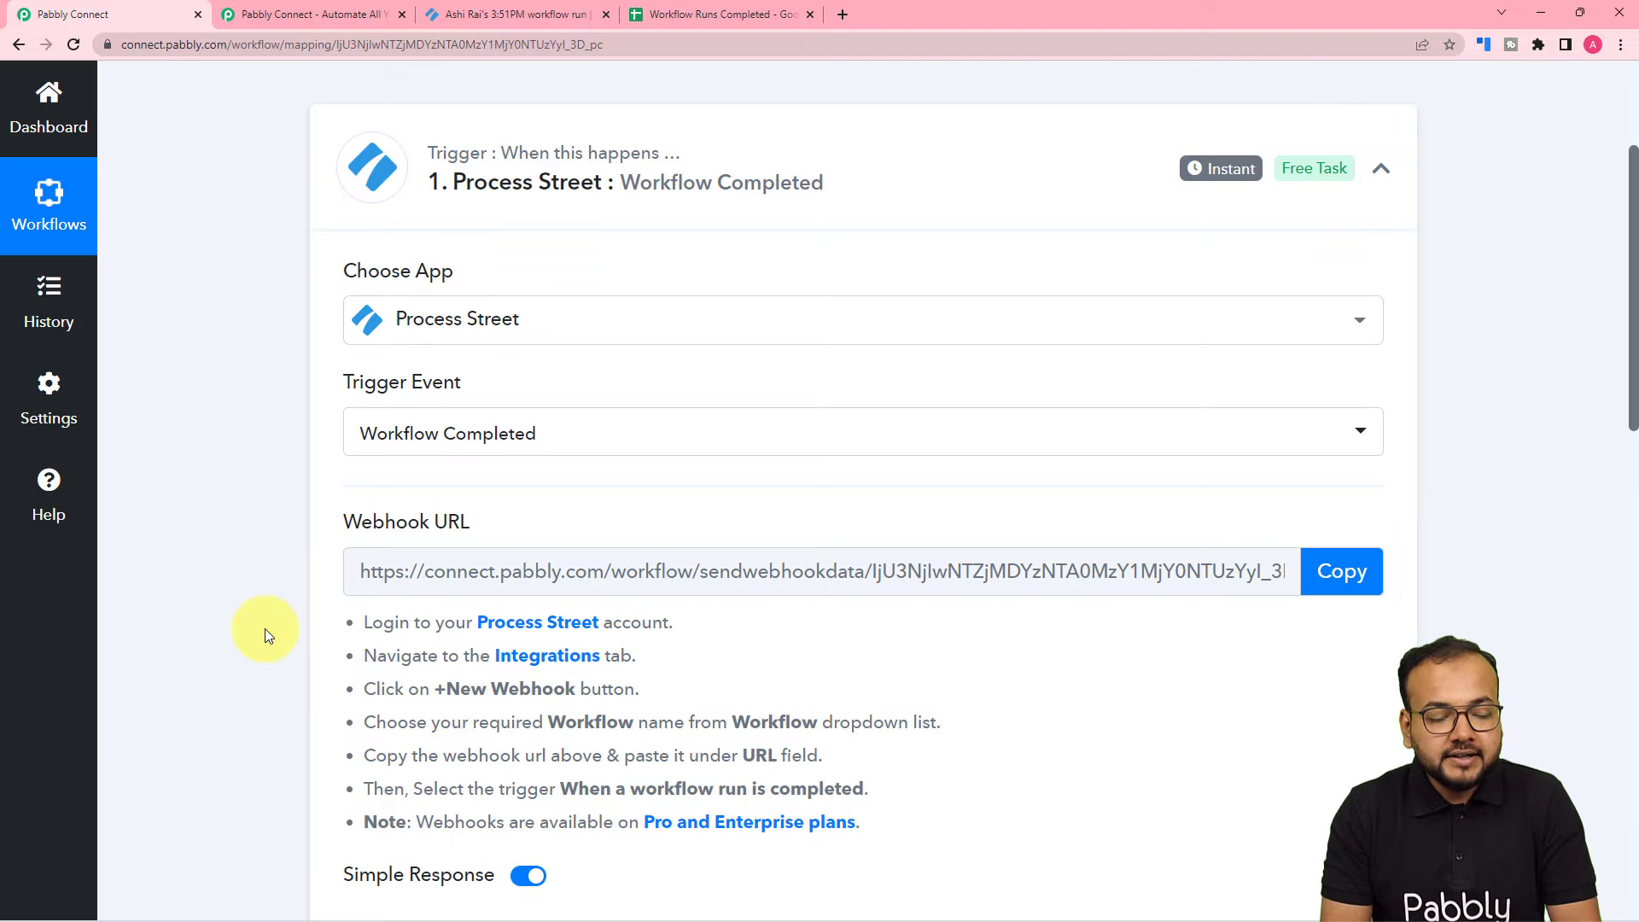
Switch to Process Street and open the Integrations settings of the Pabcon organization
scroll(265, 629, down, 1)
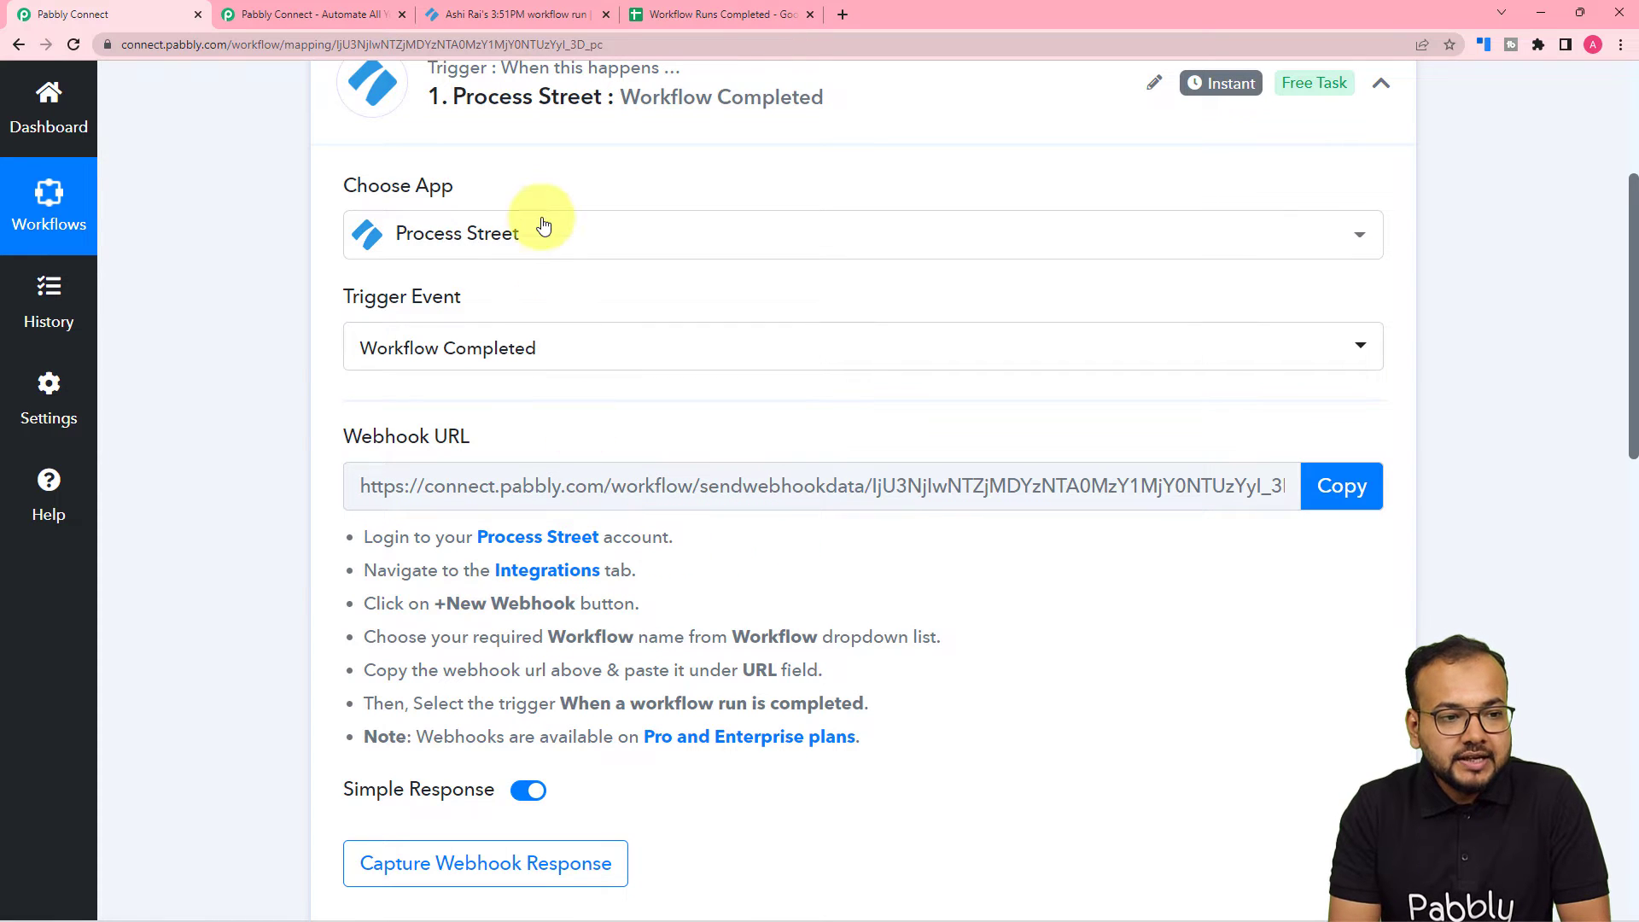
click(551, 14)
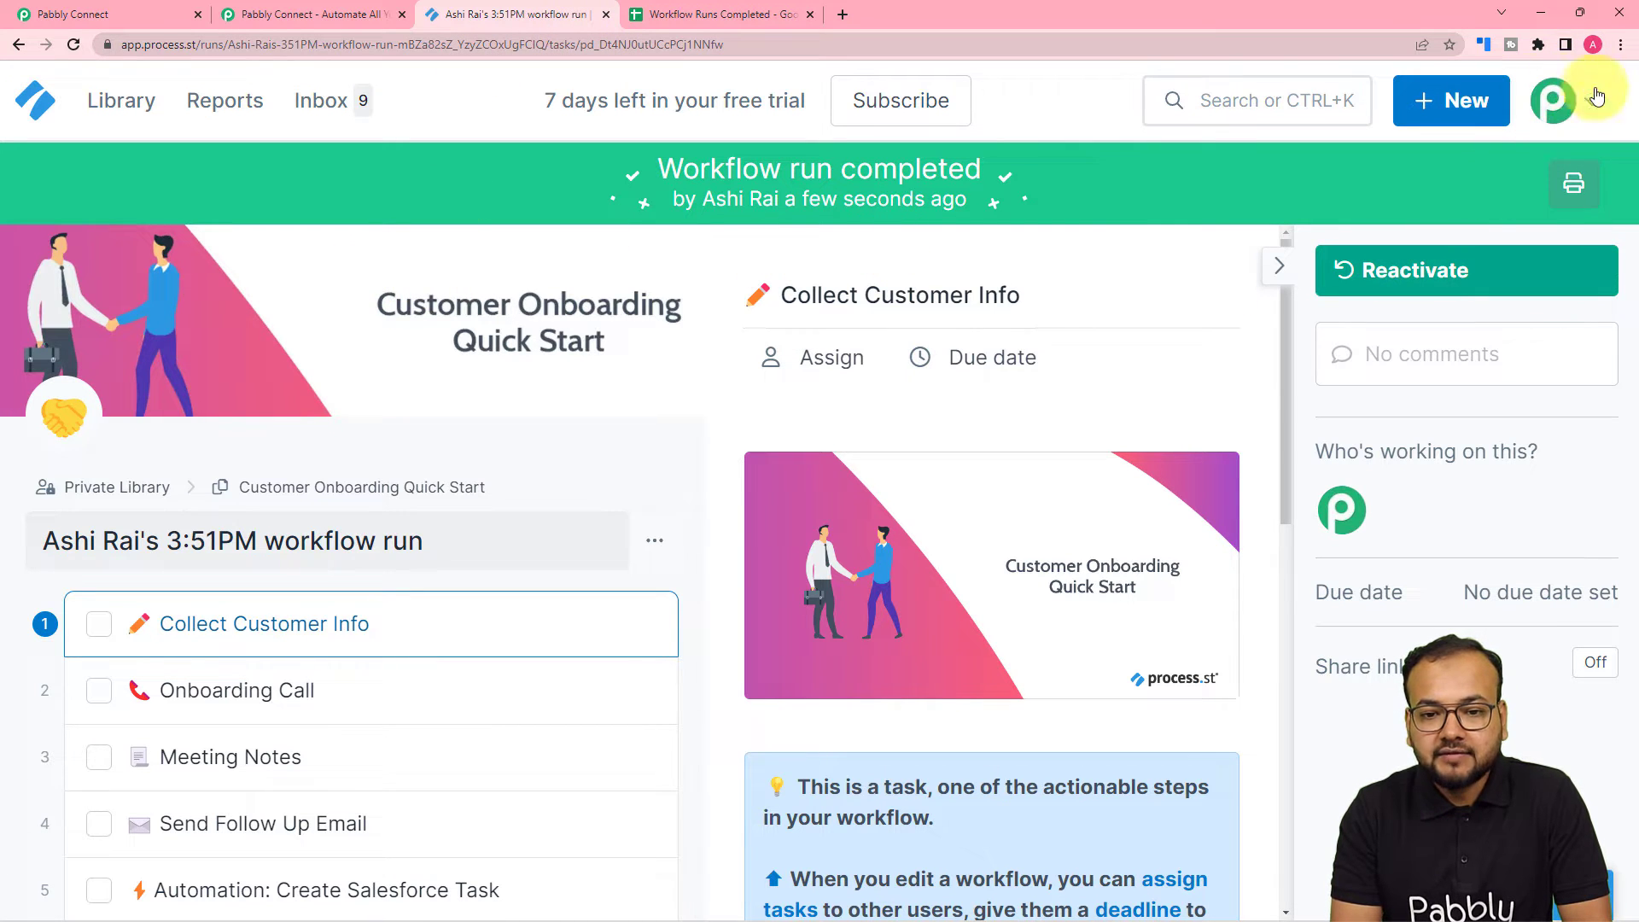
click(1556, 100)
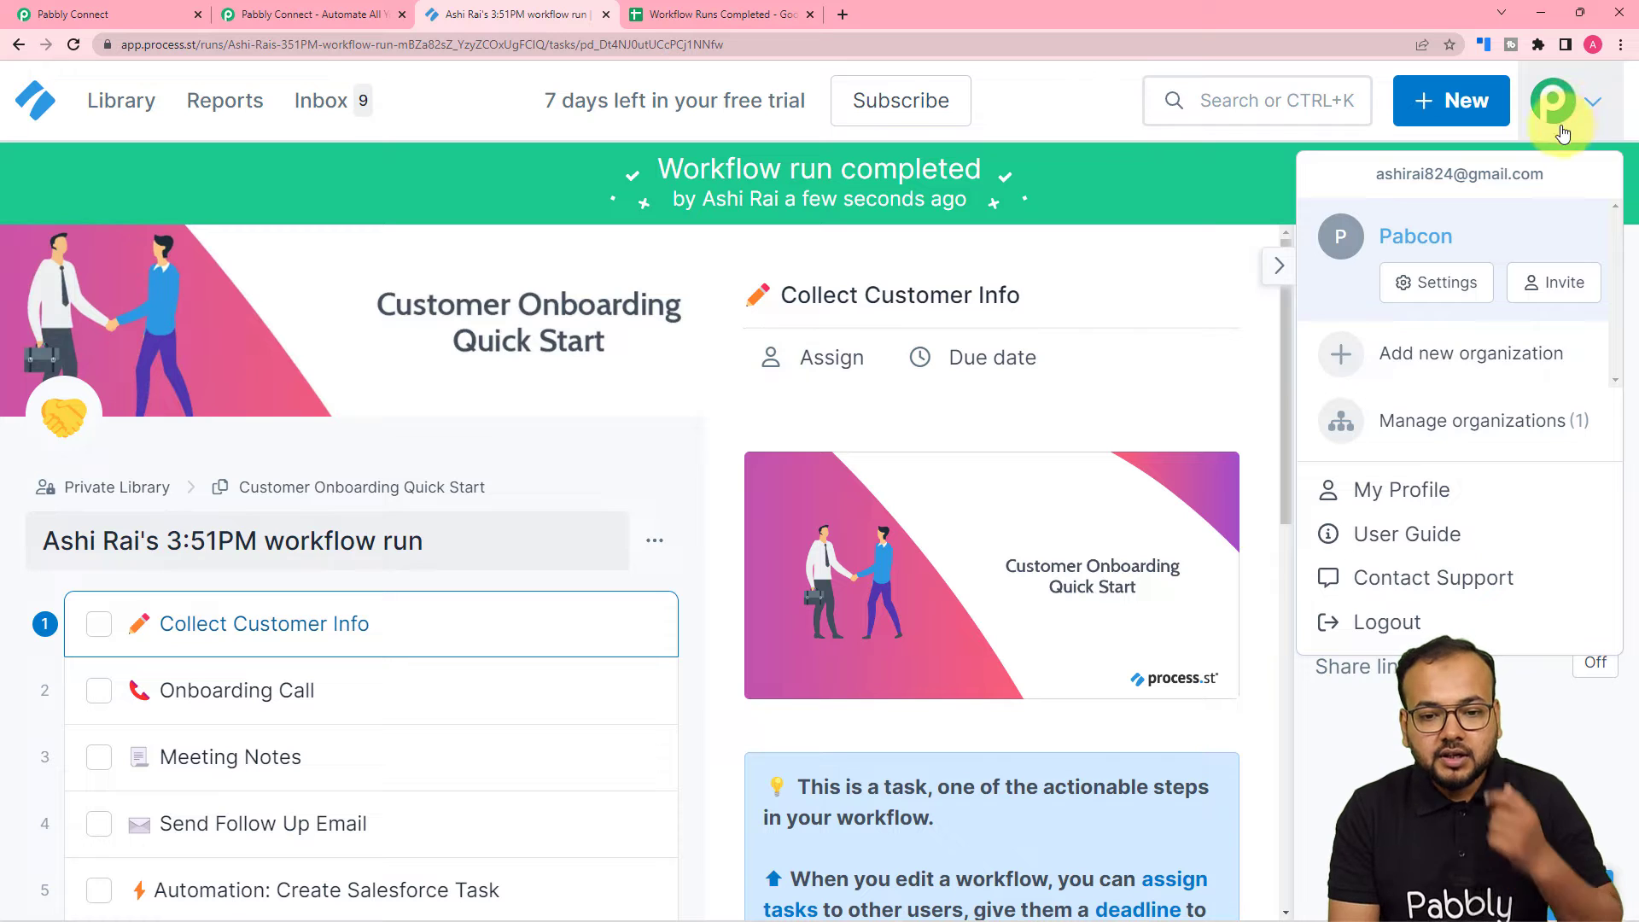
click(1433, 285)
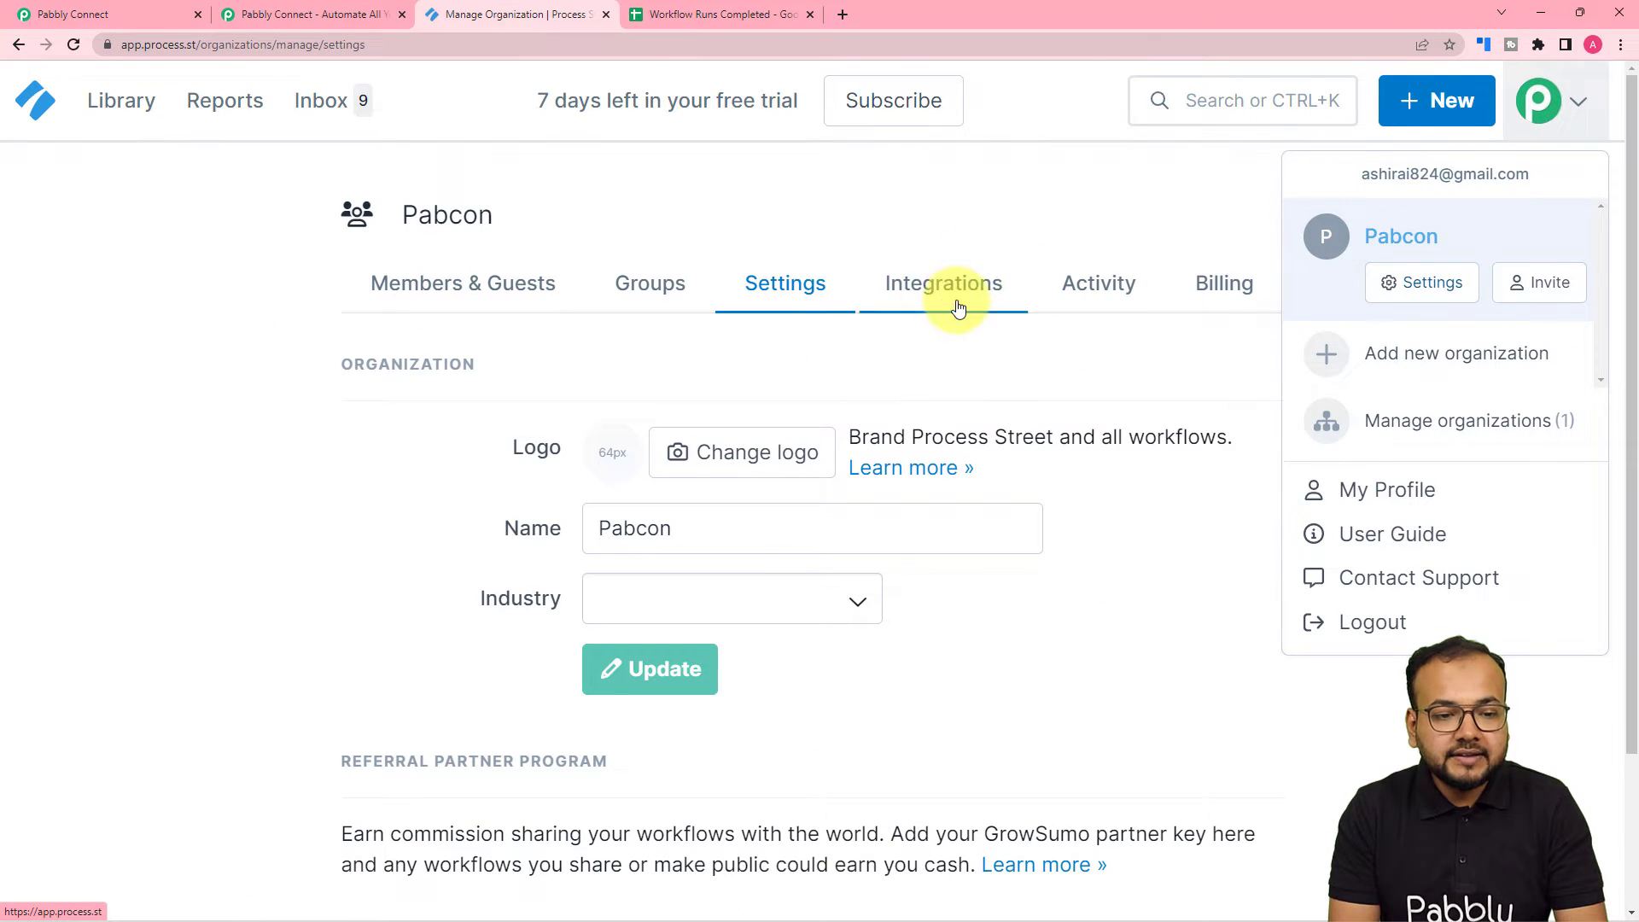
click(957, 291)
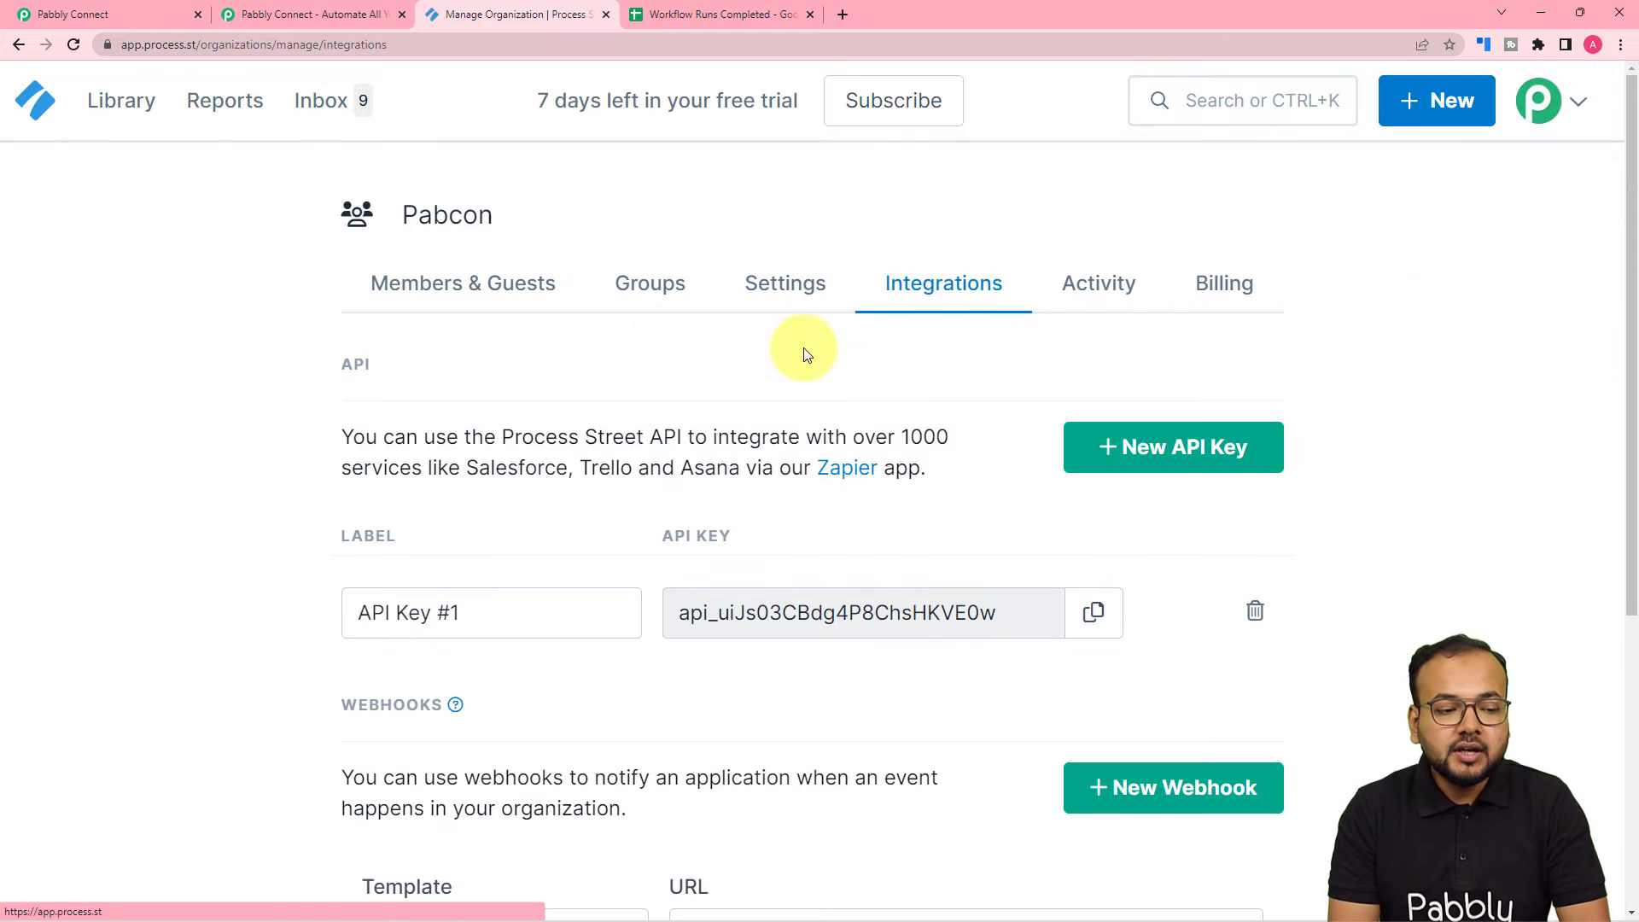
Add a new webhook and choose Content Promotion as its workflow template
scroll(574, 428, down, 4)
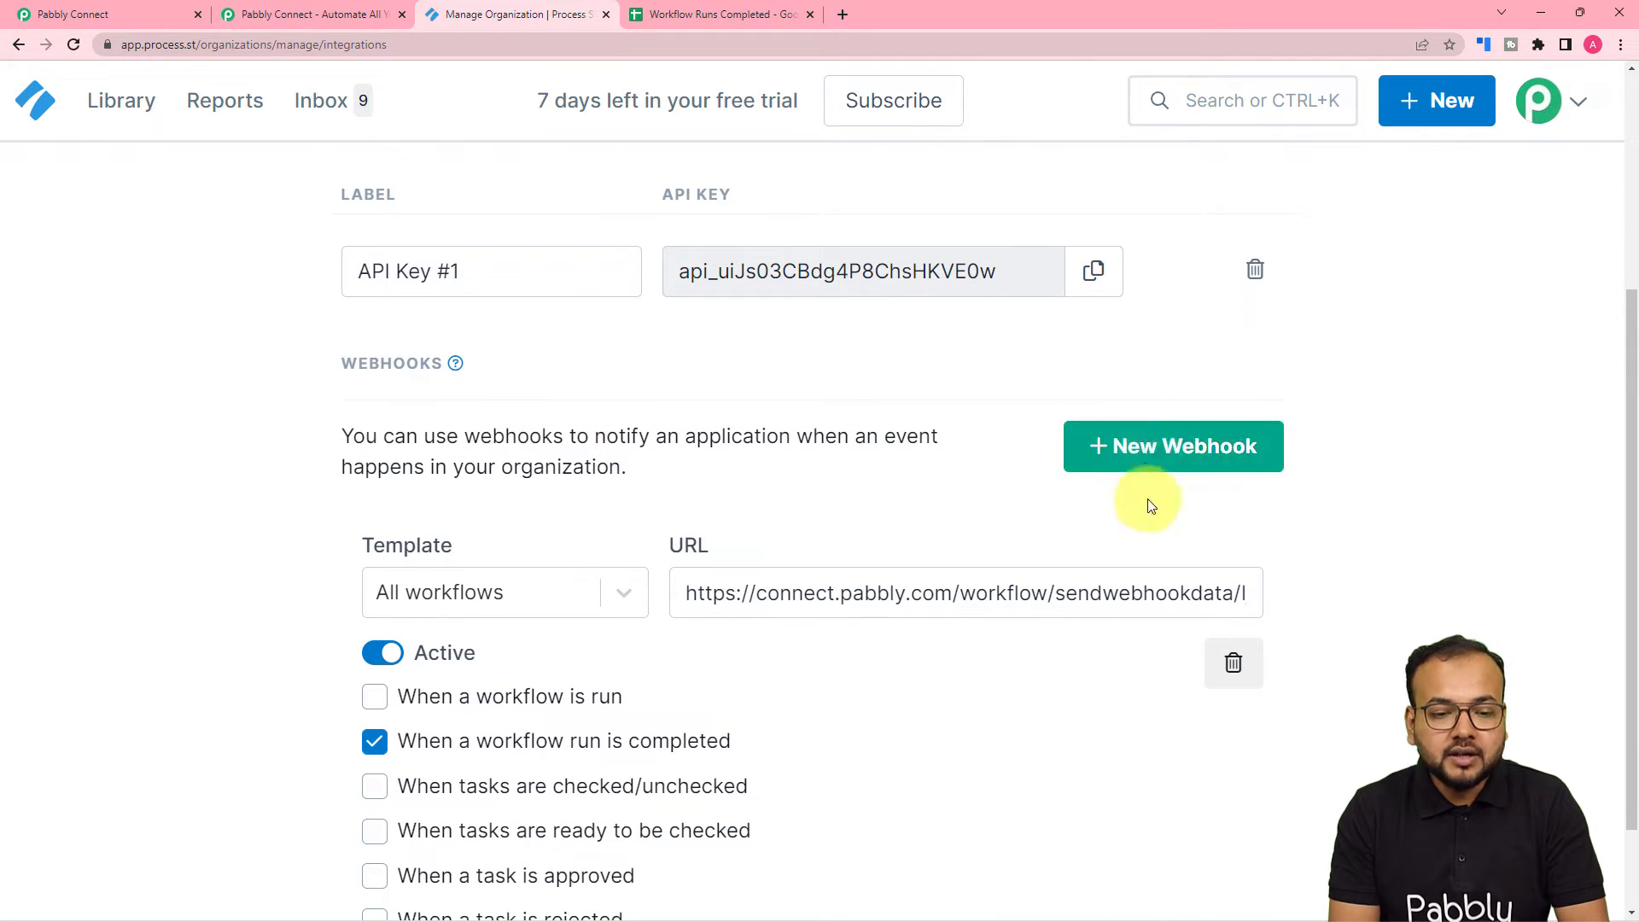
click(1150, 469)
scroll(152, 493, down, 7)
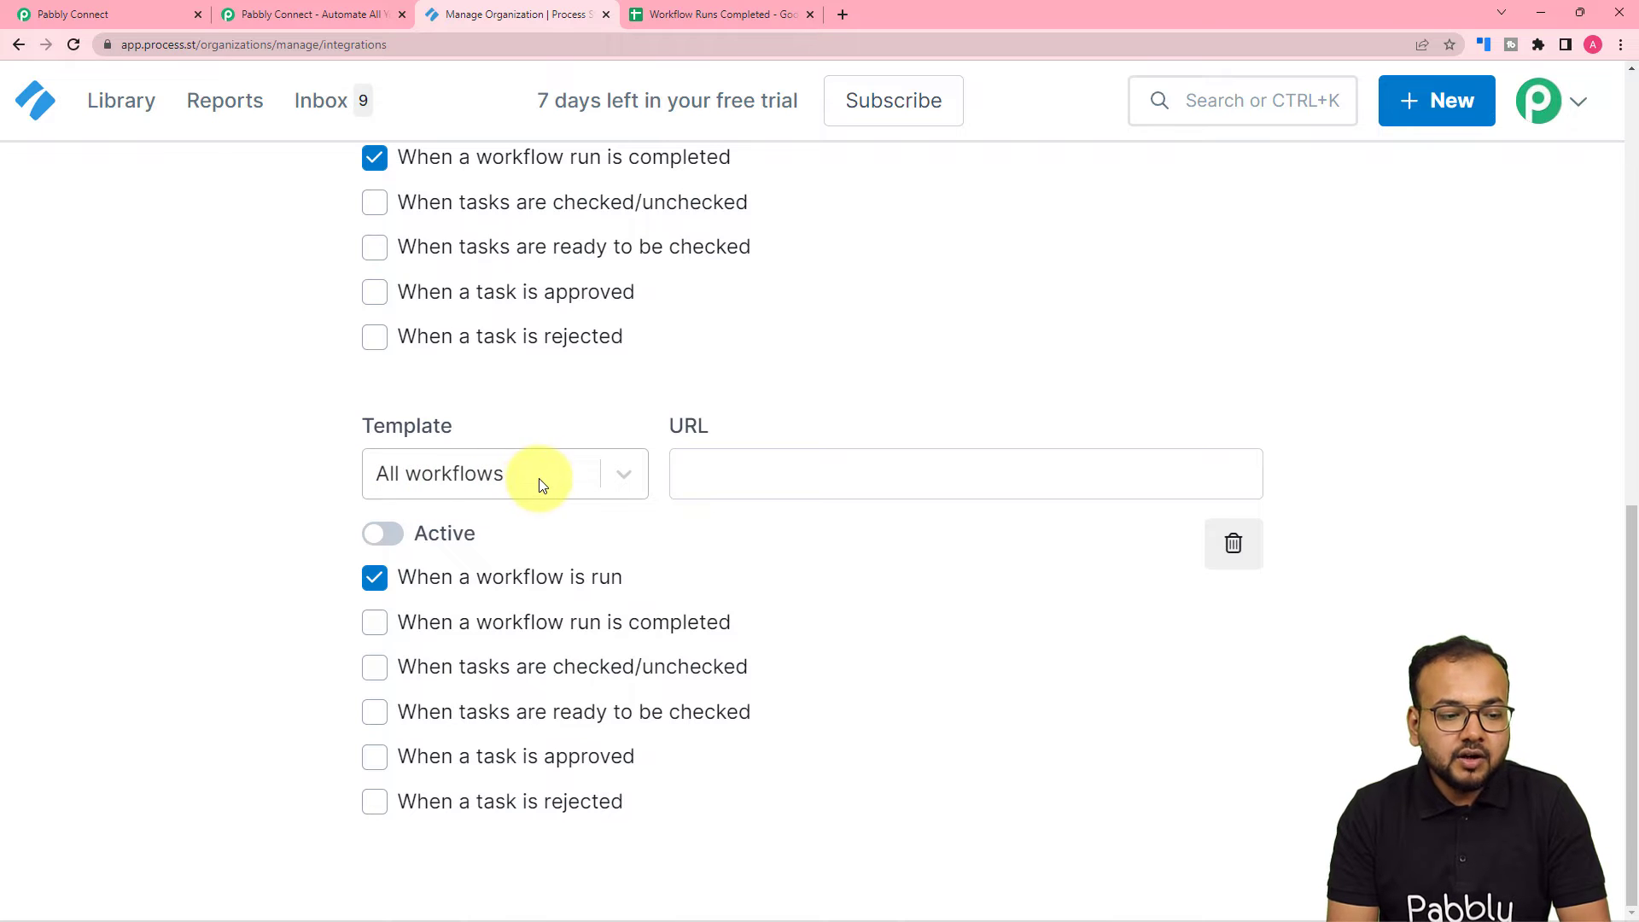
click(630, 484)
scroll(501, 647, down, 2)
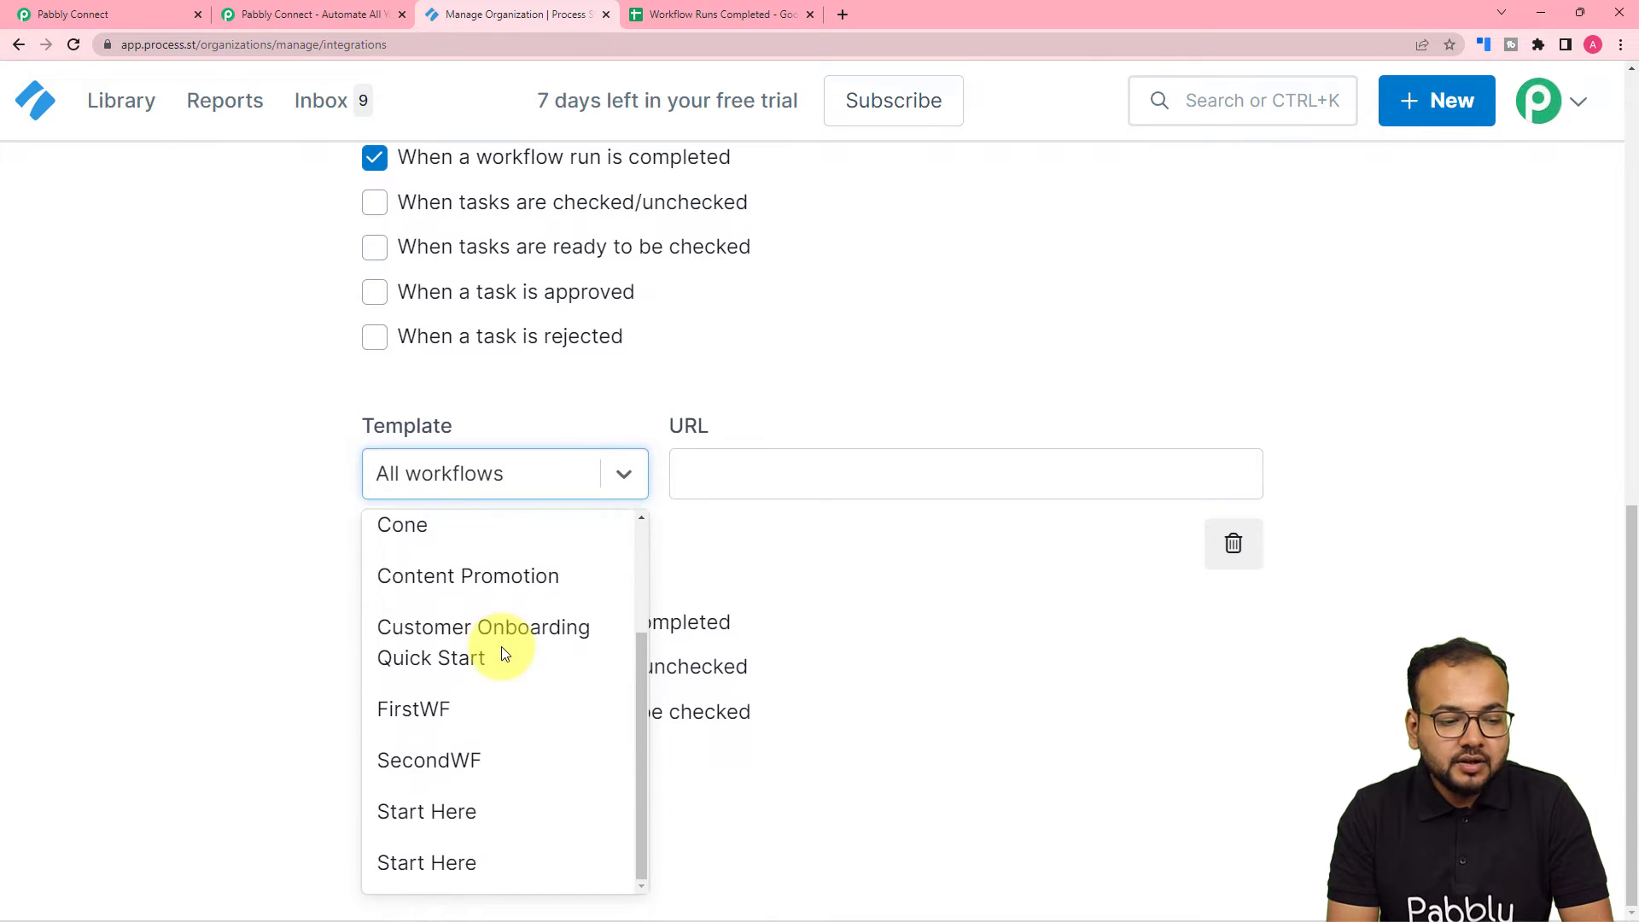
click(442, 575)
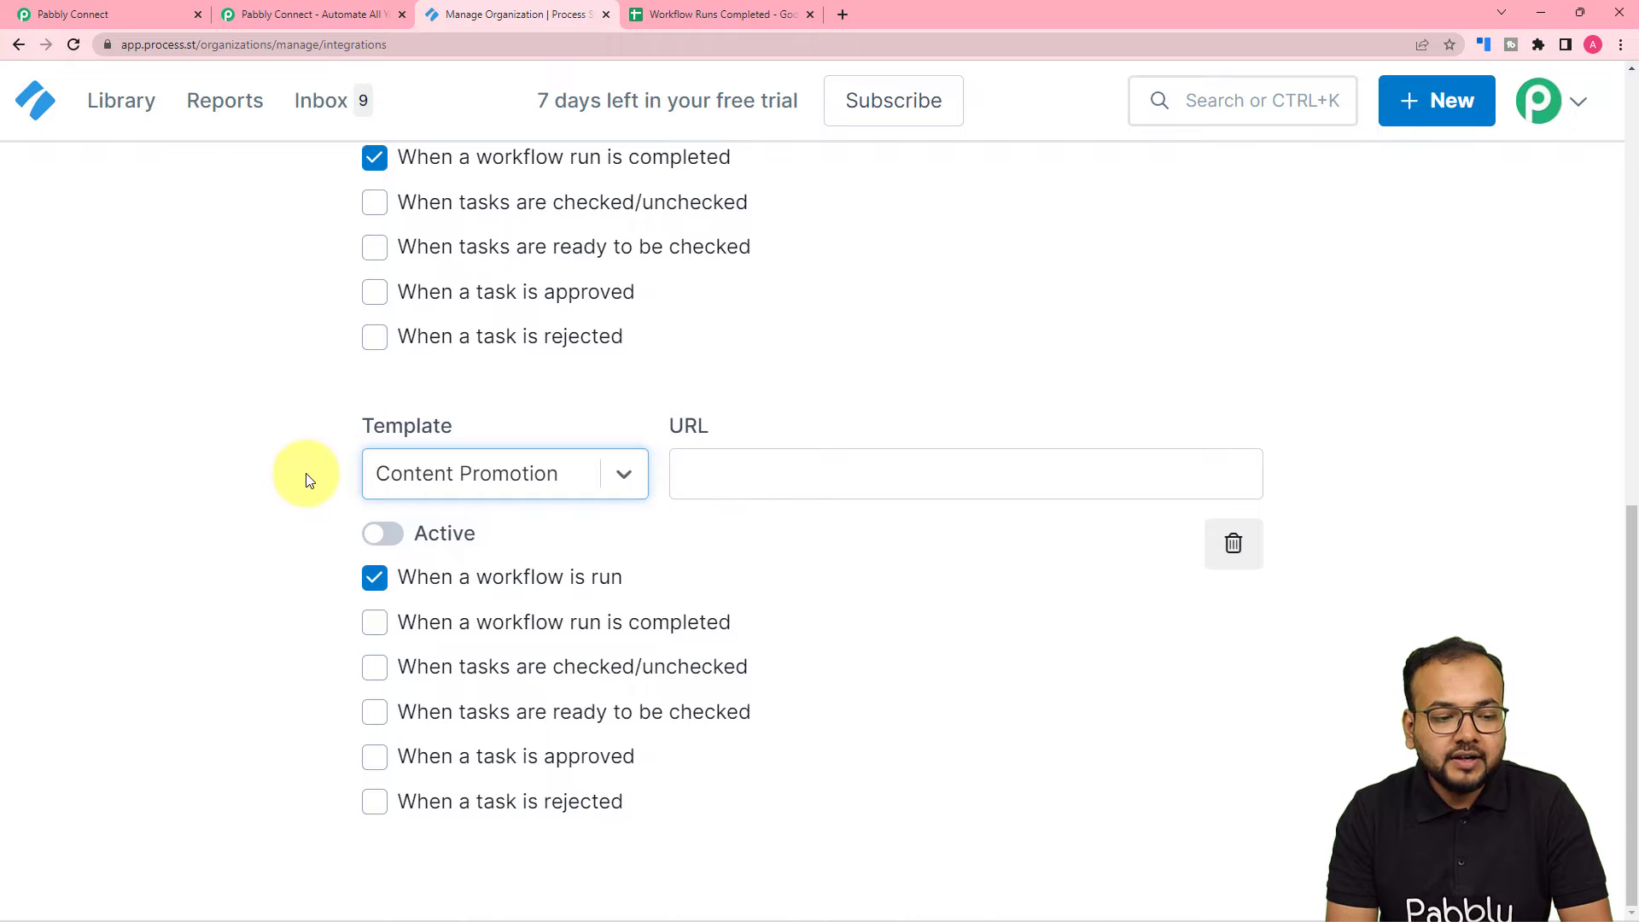
click(619, 512)
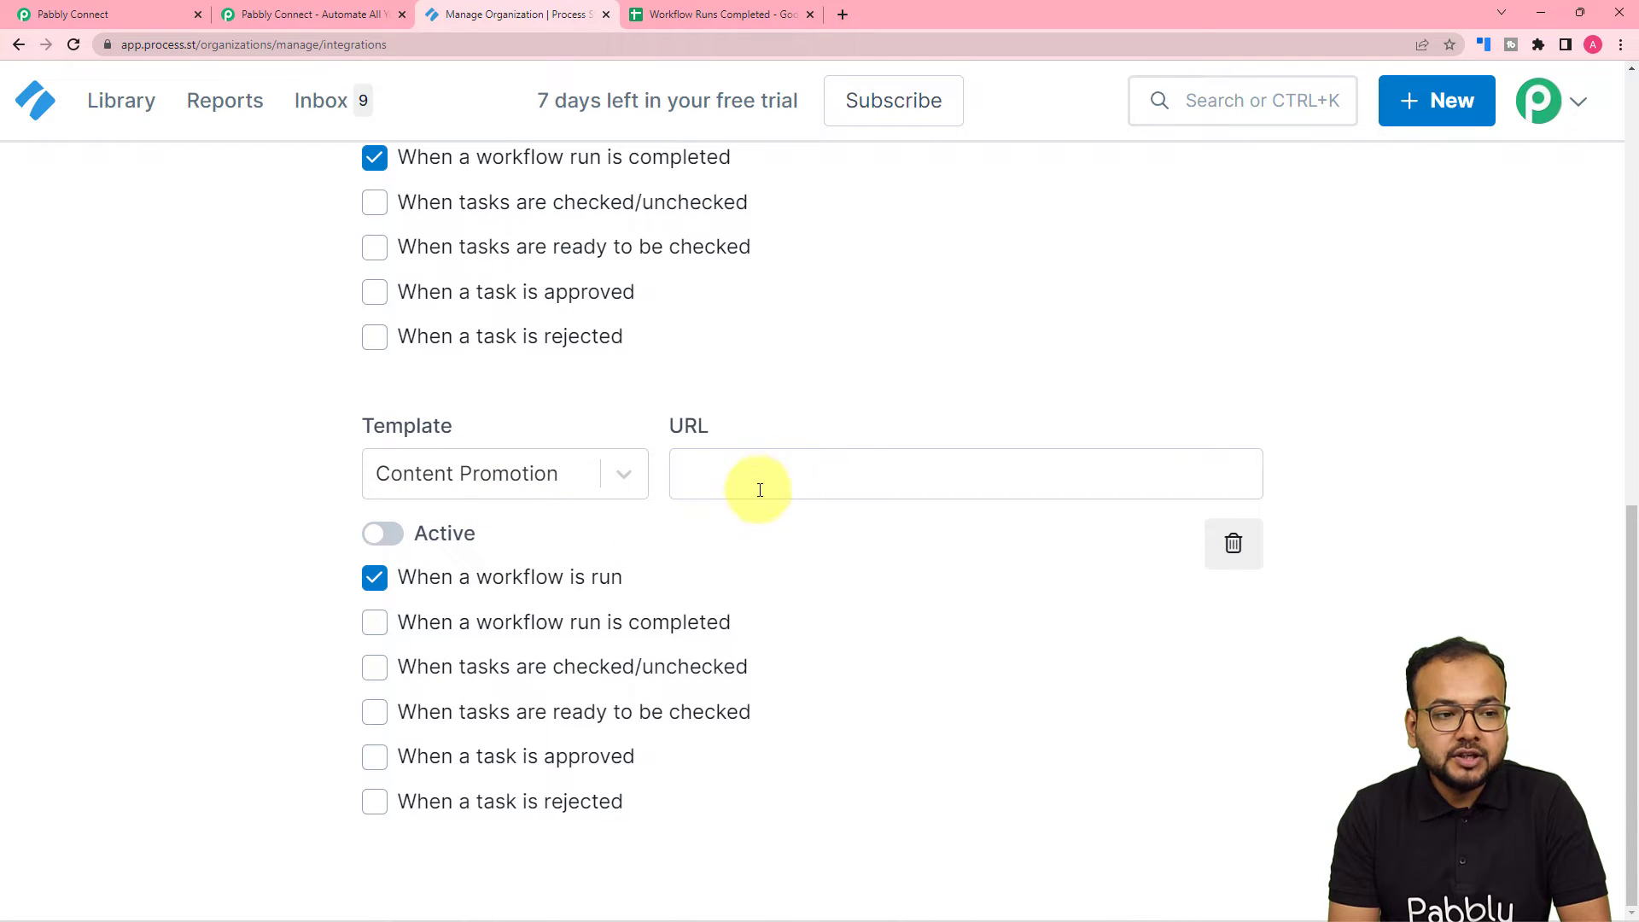
Copy the trigger's webhook URL from Pabbly Connect and paste it as the URL of the new Process Street webhook
click(68, 14)
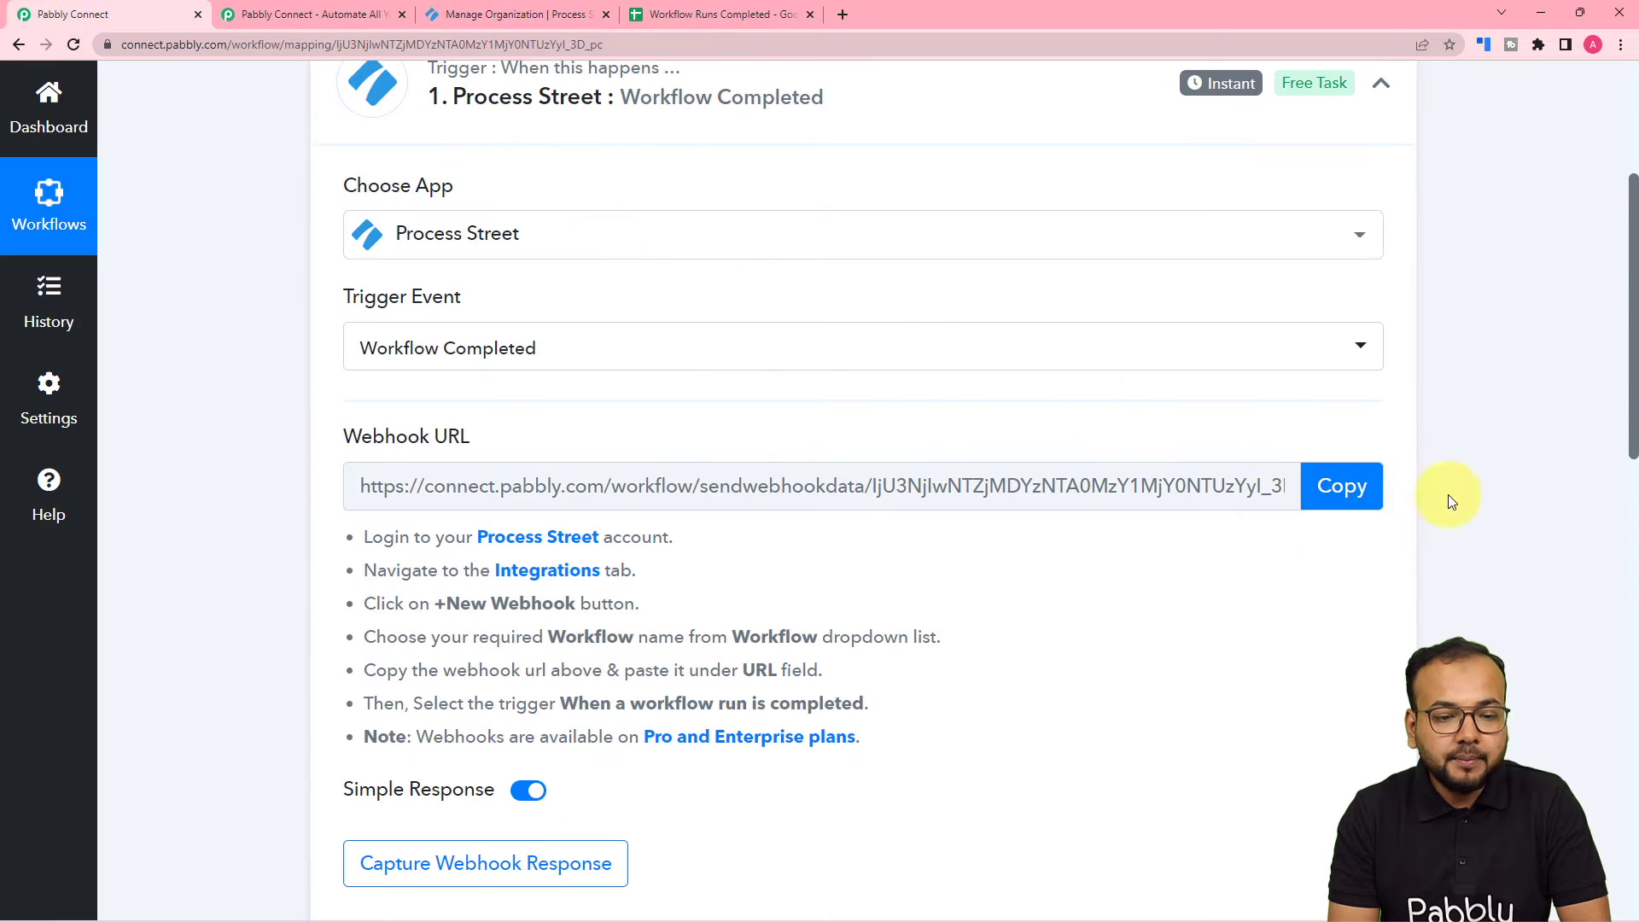
click(1360, 489)
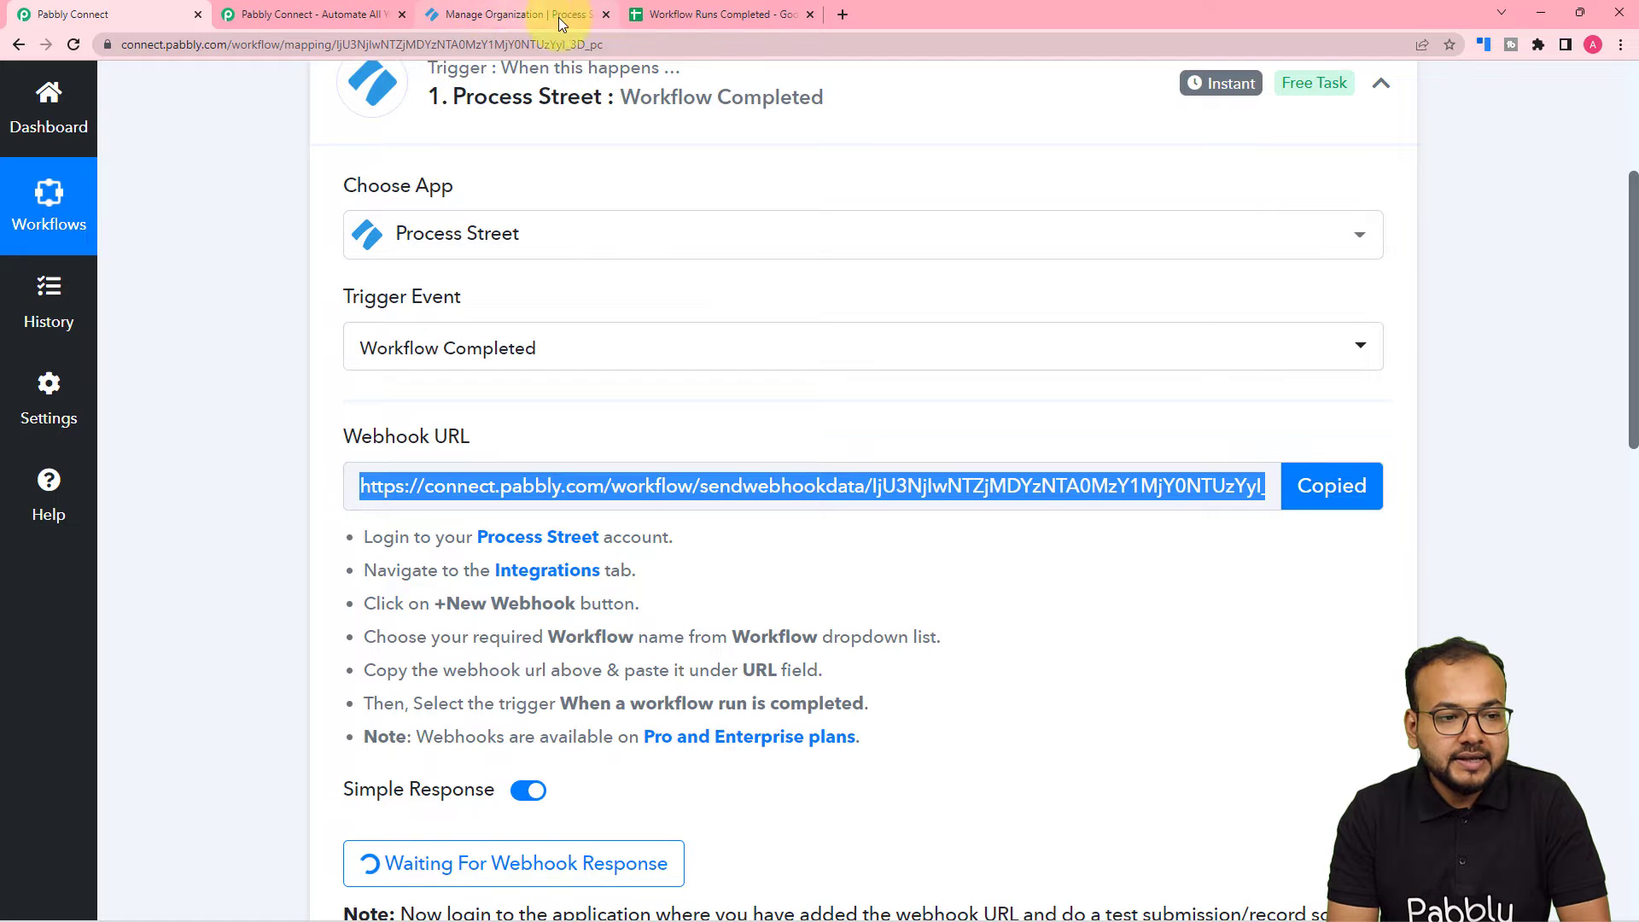
click(524, 14)
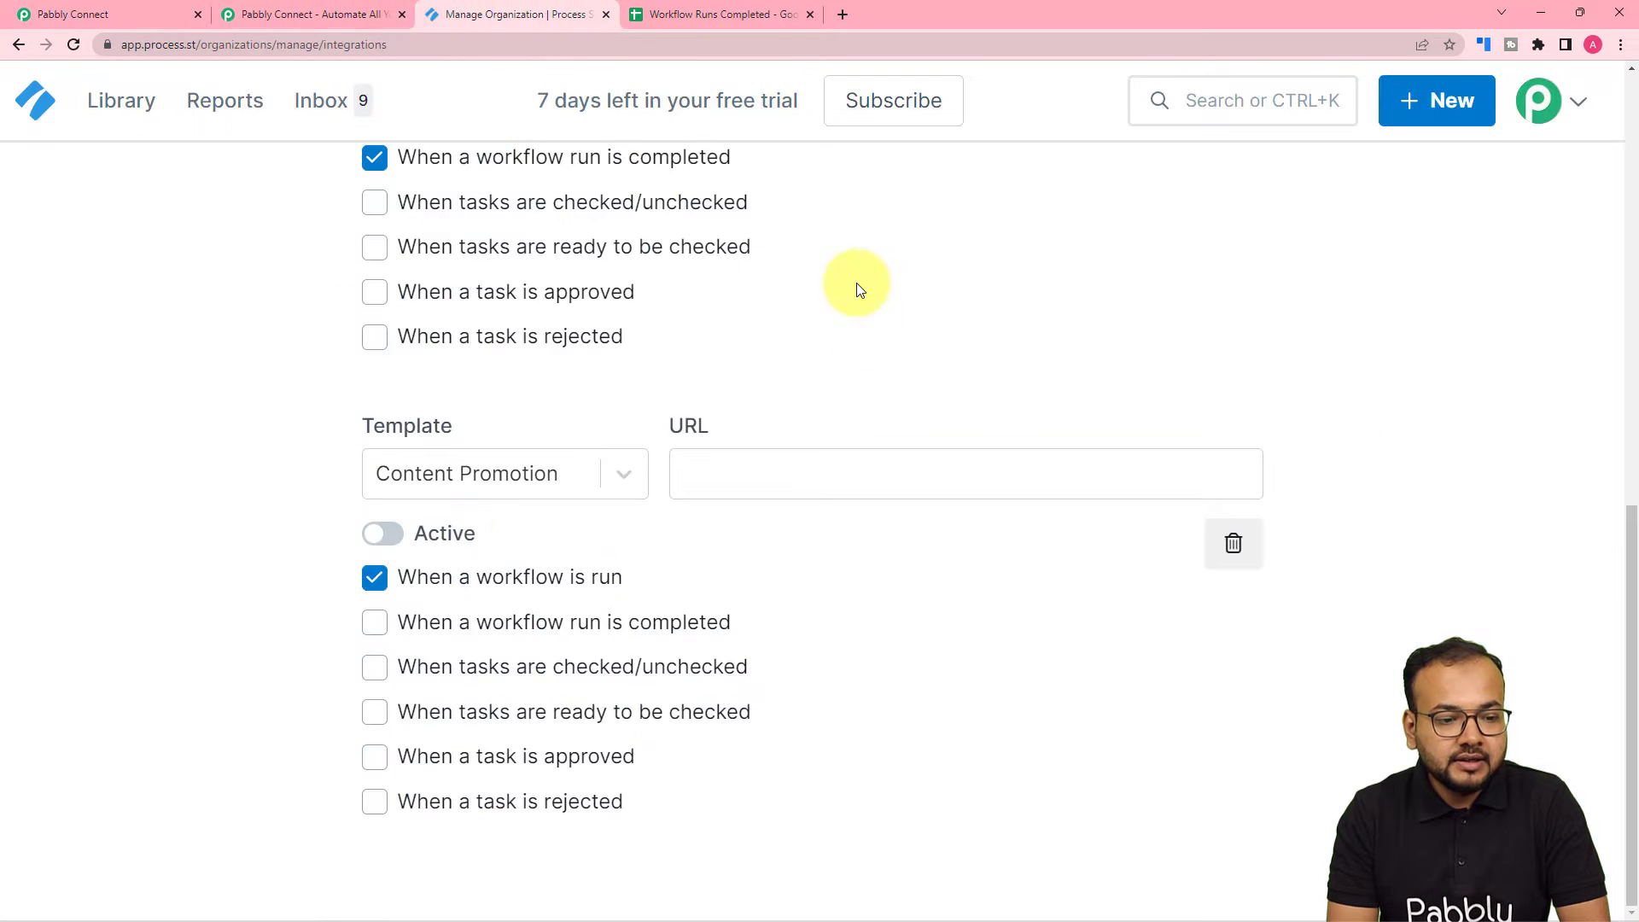
right_click(757, 458)
click(787, 596)
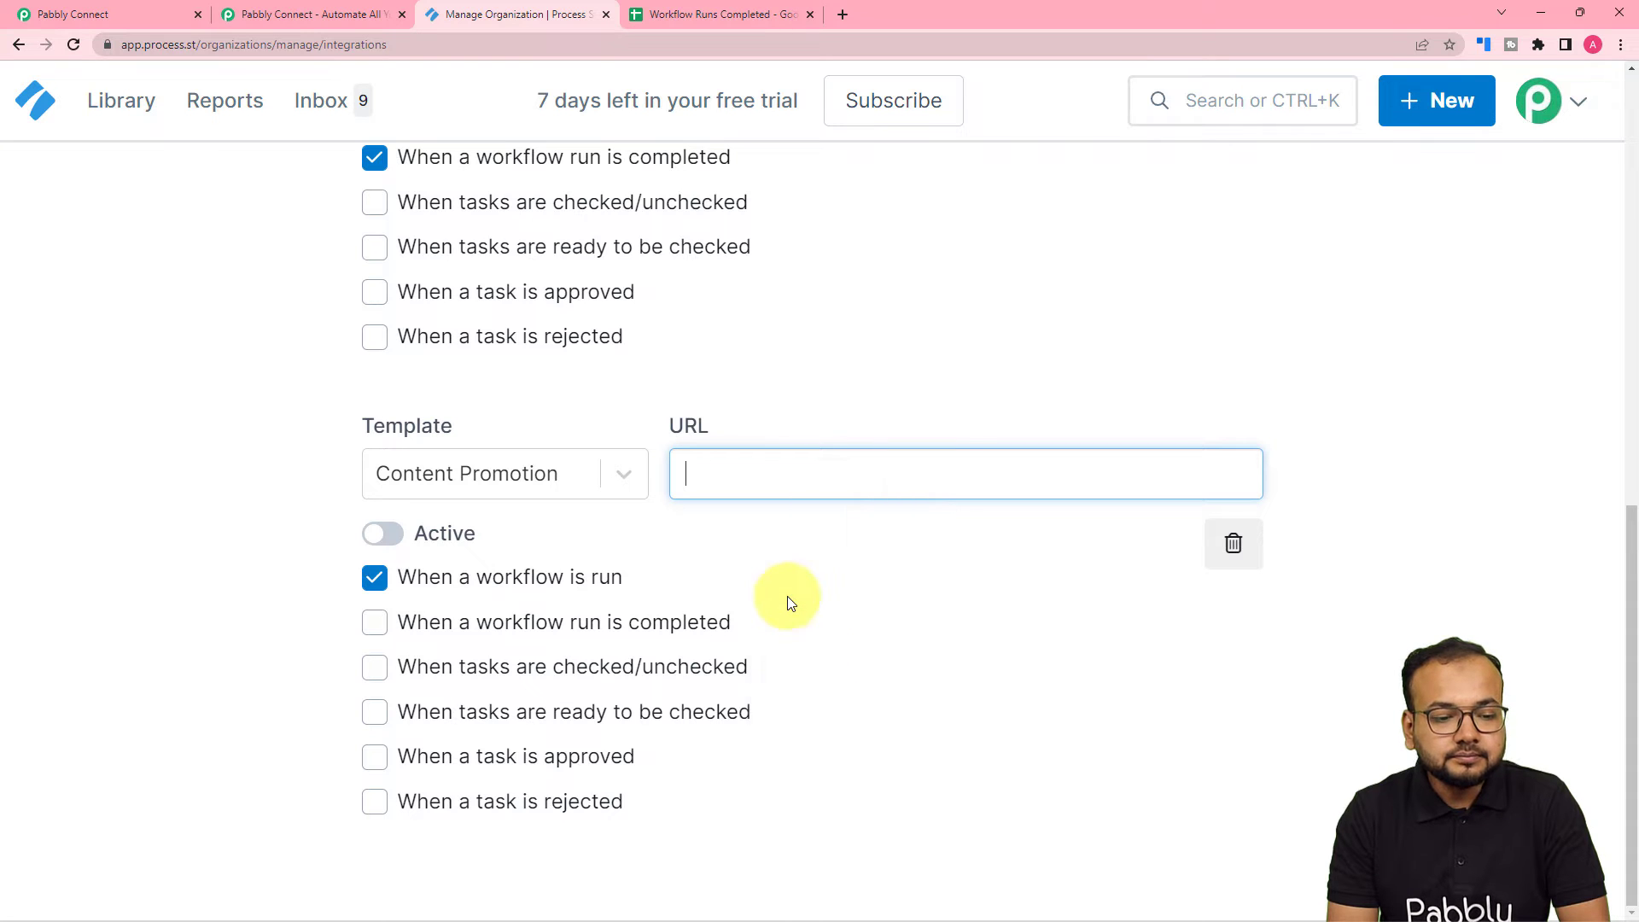
click(282, 531)
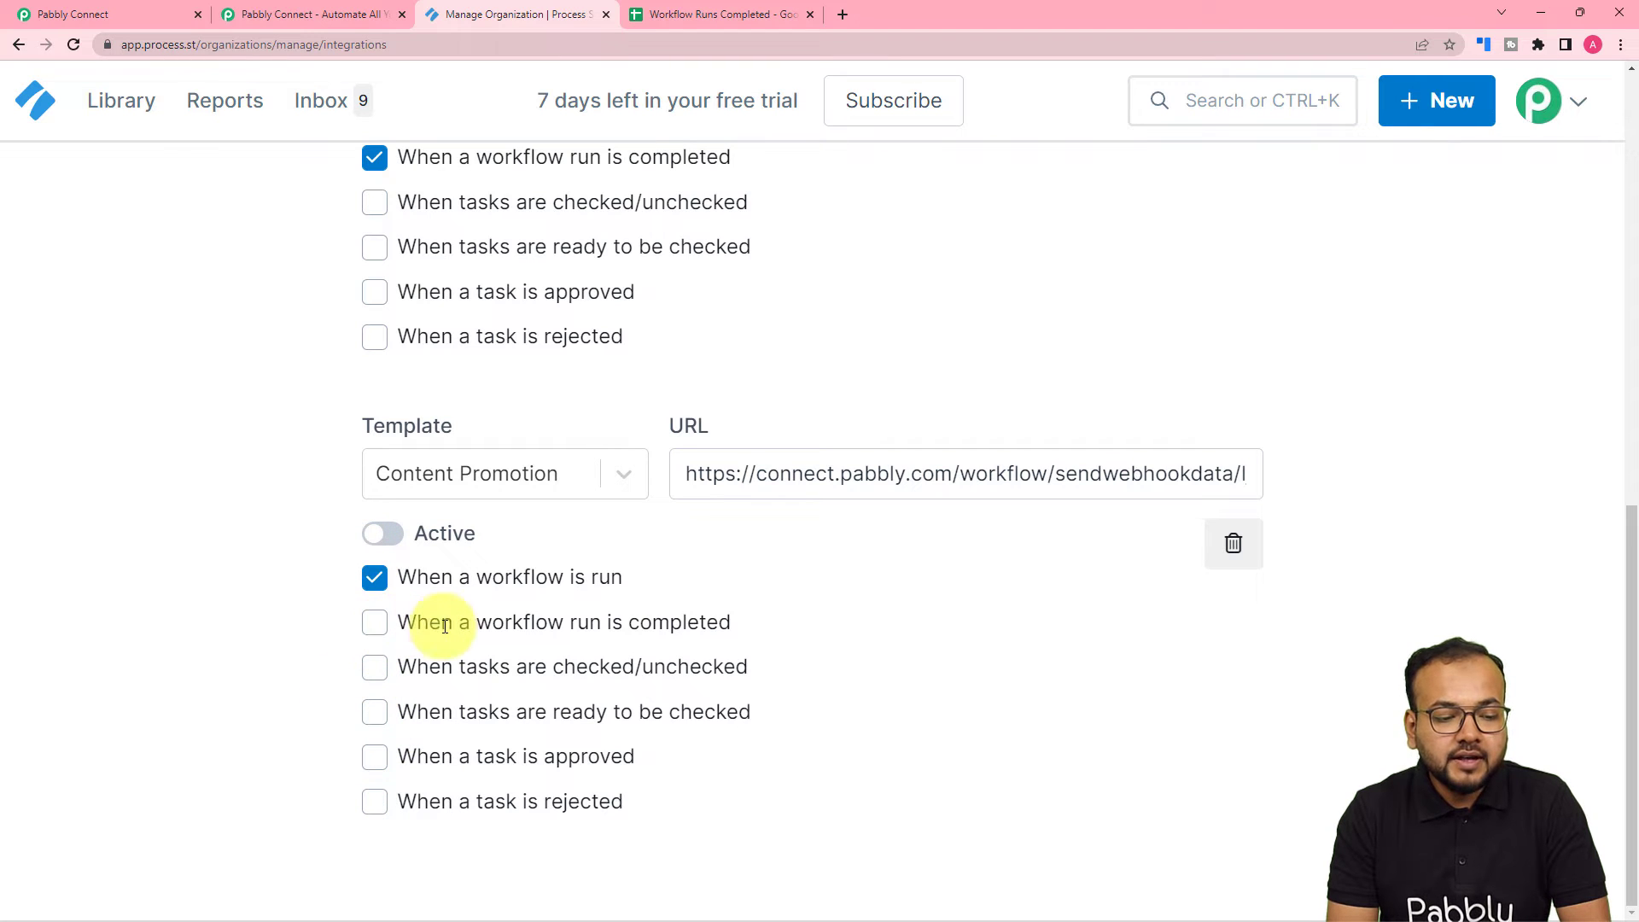
Set the new webhook to fire only when a workflow run is completed, and return to the trigger's webhook response area in Pabbly Connect
click(372, 625)
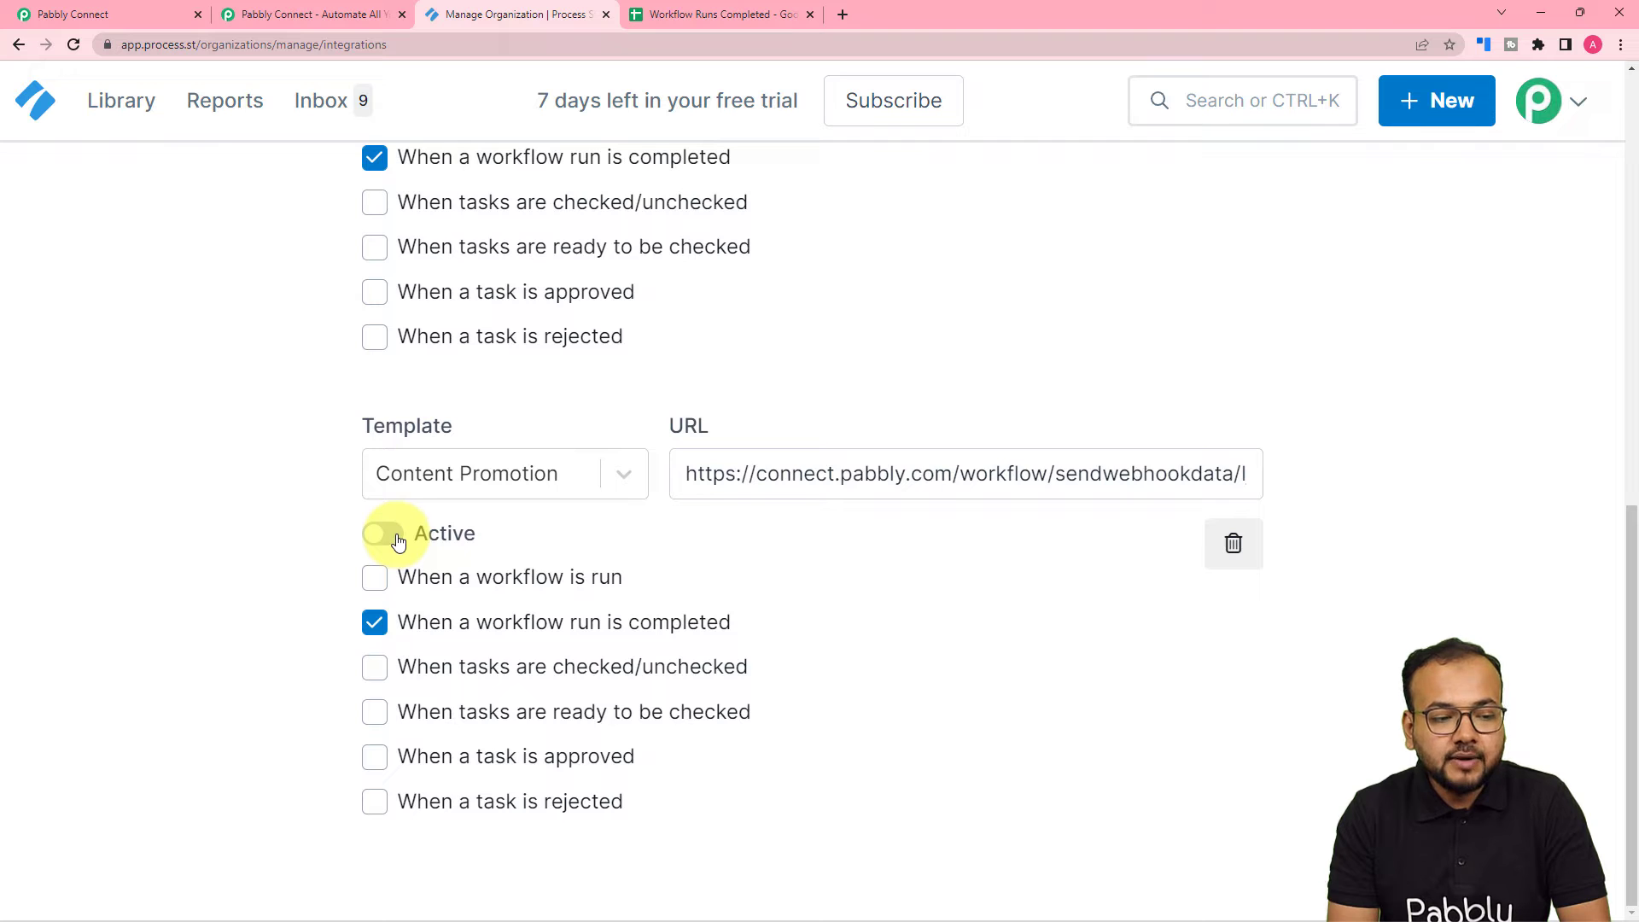
click(38, 8)
scroll(363, 427, down, 2)
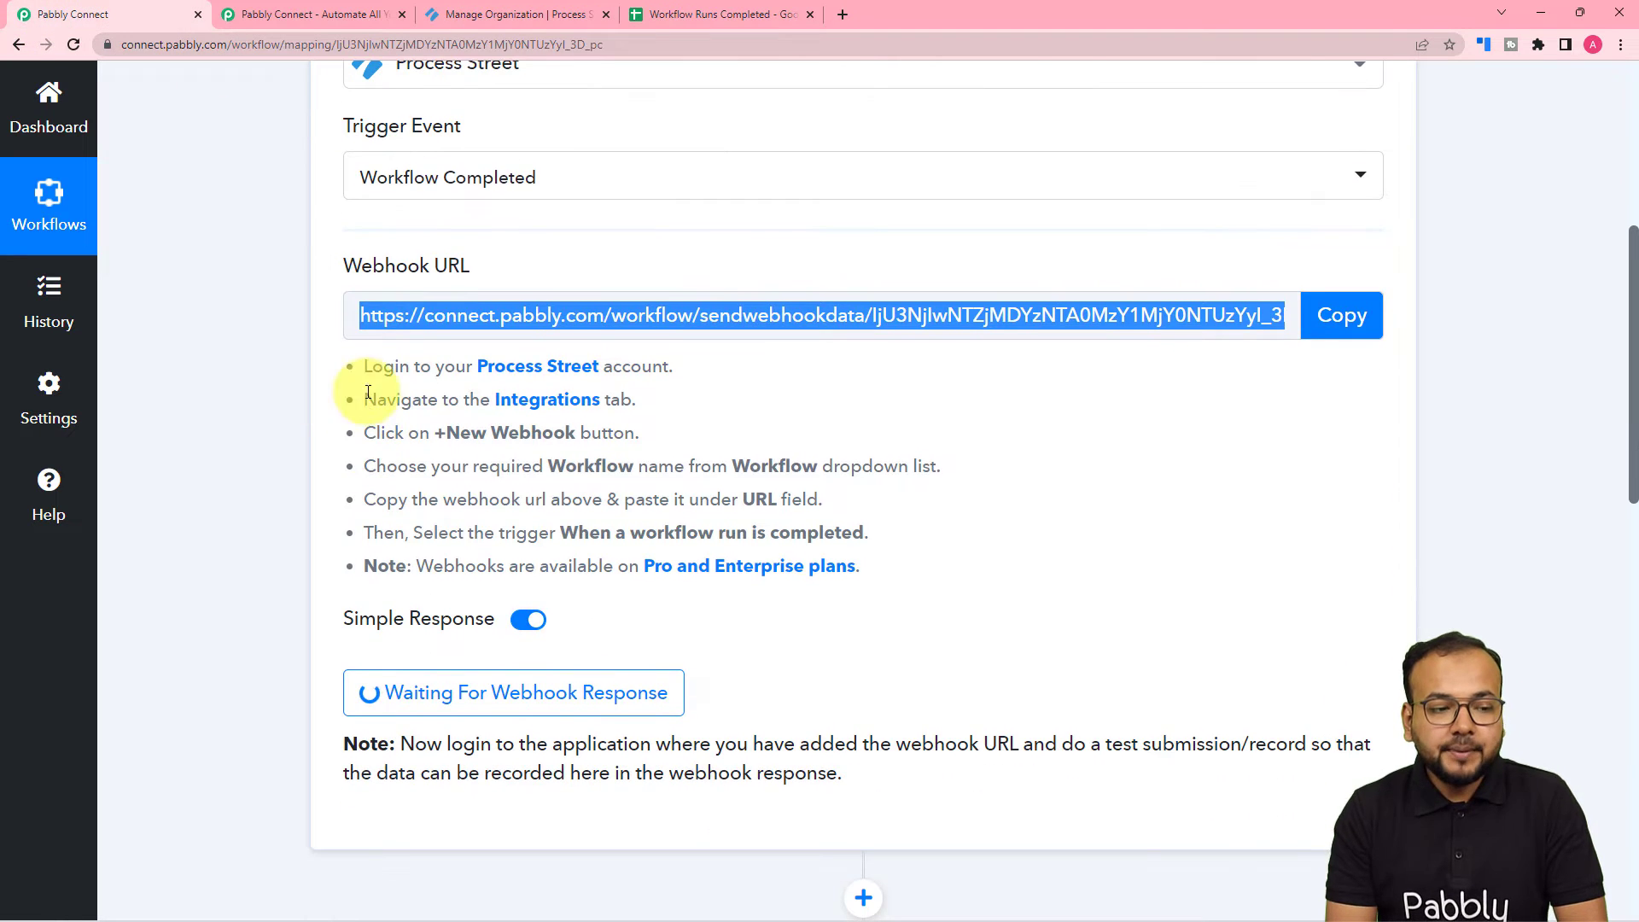
Switch to Process Street, find the Content Promotion workflow and start a run of it under the suggested name
scroll(640, 530, down, 2)
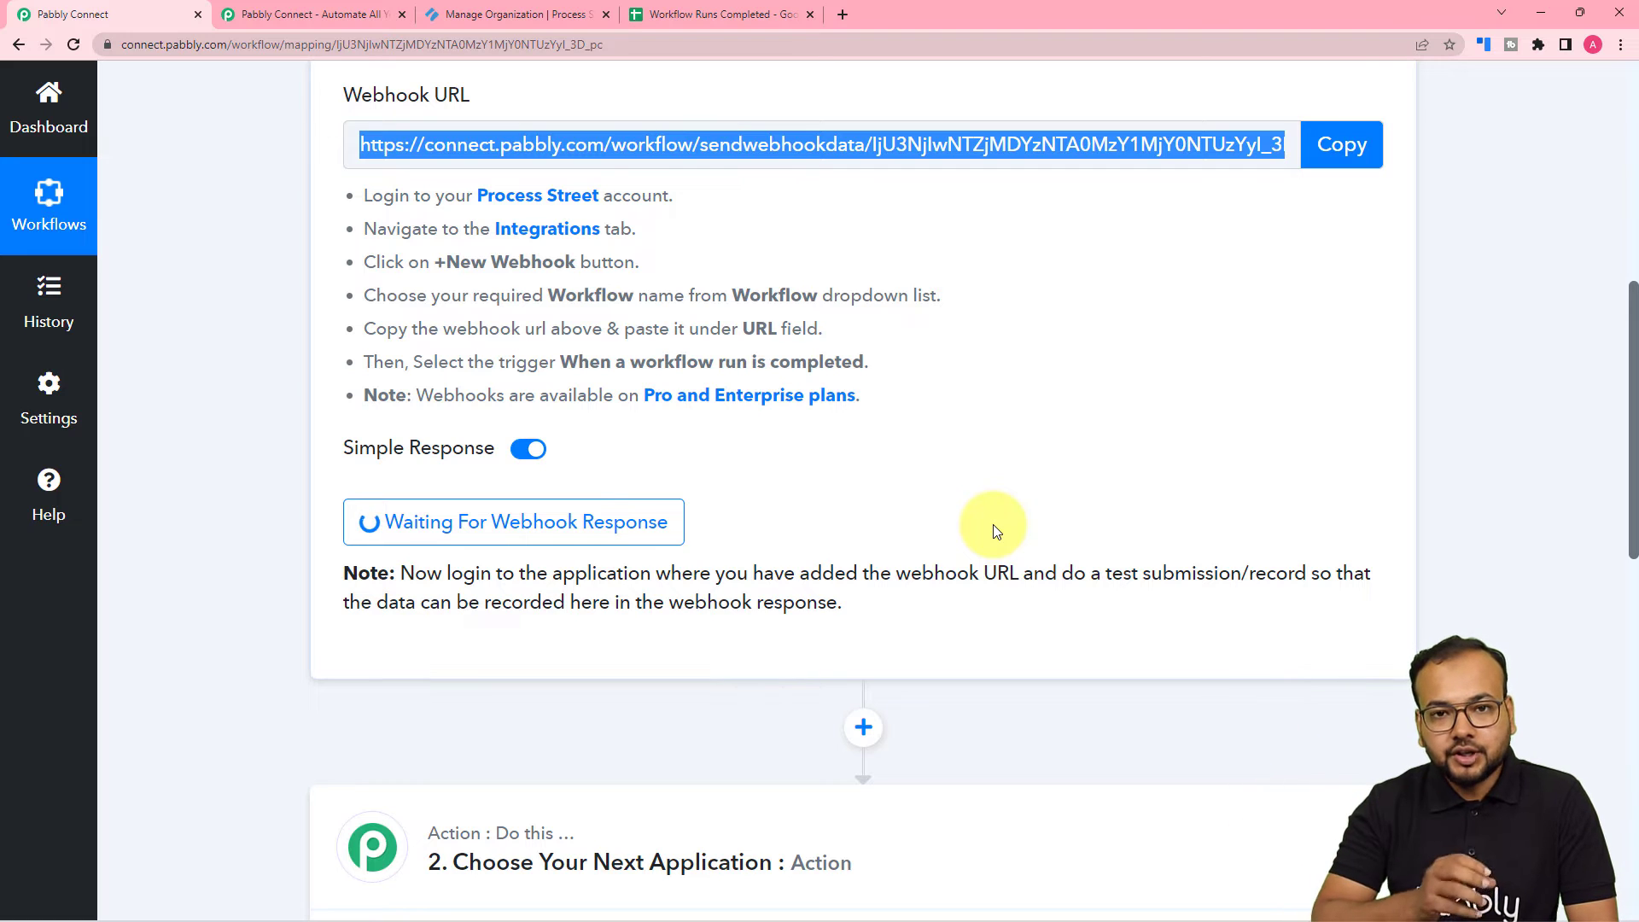
click(512, 14)
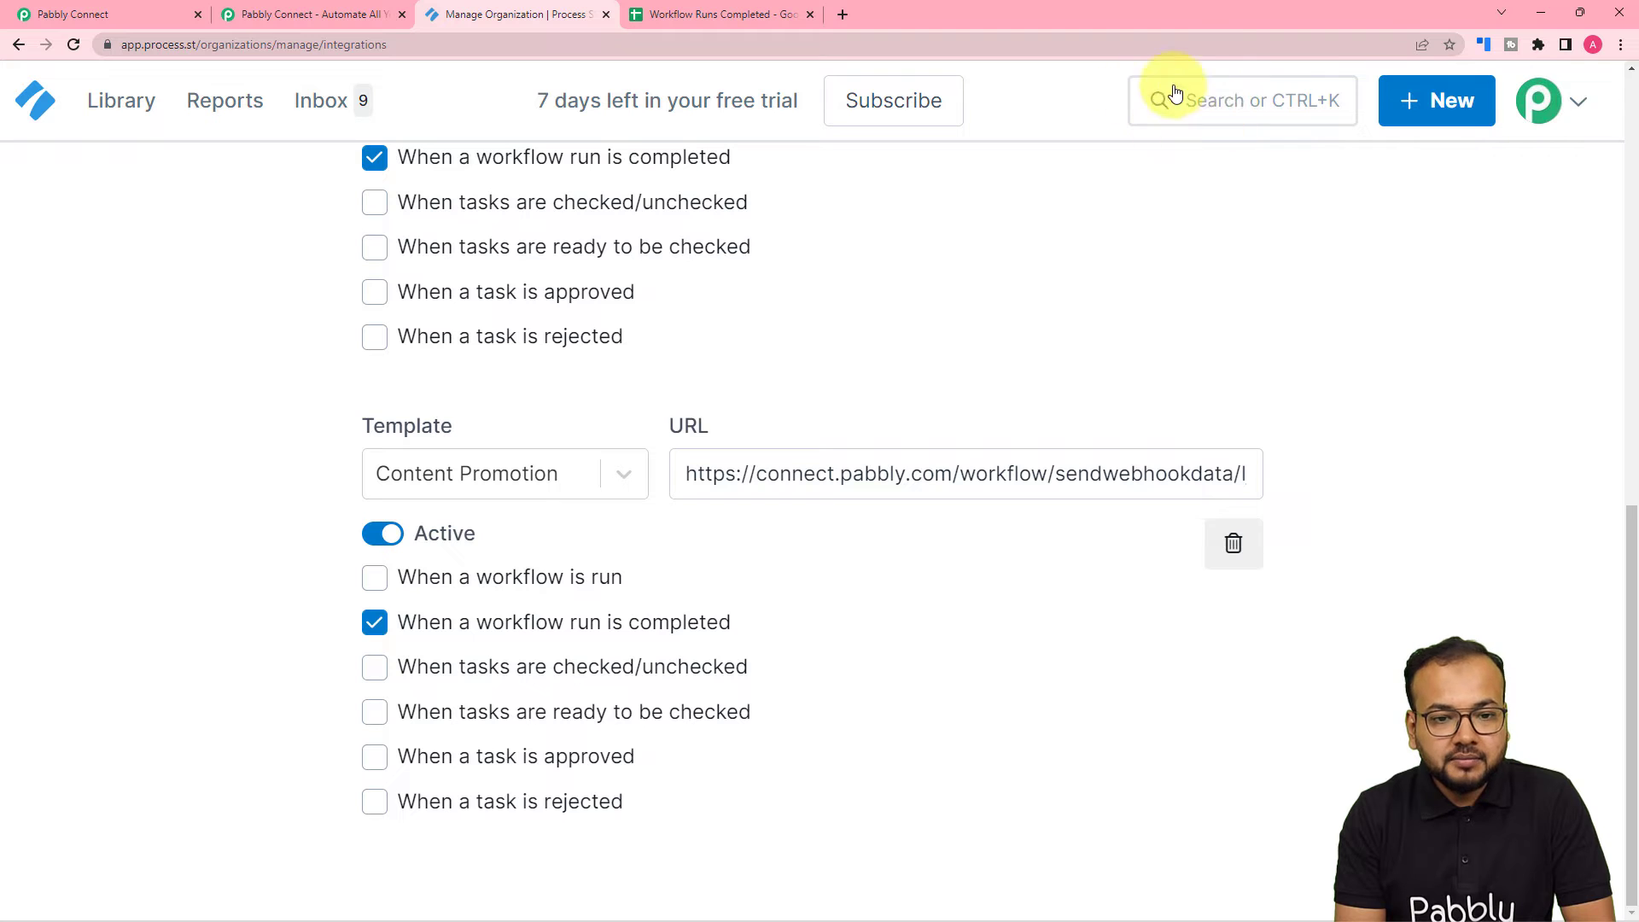
click(1205, 99)
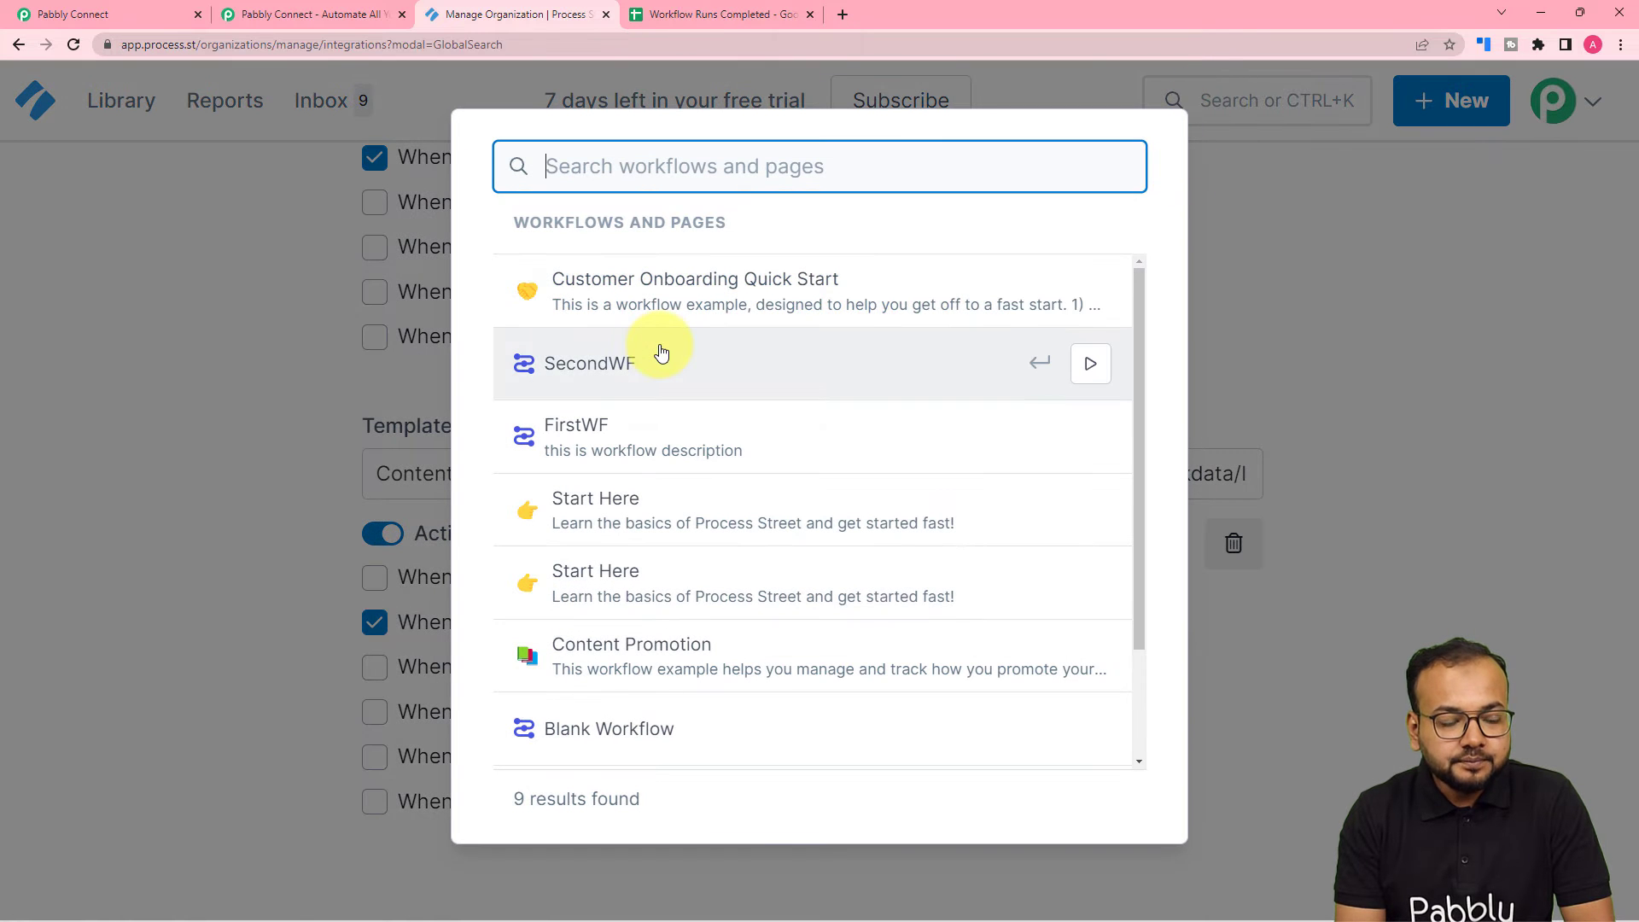
click(656, 656)
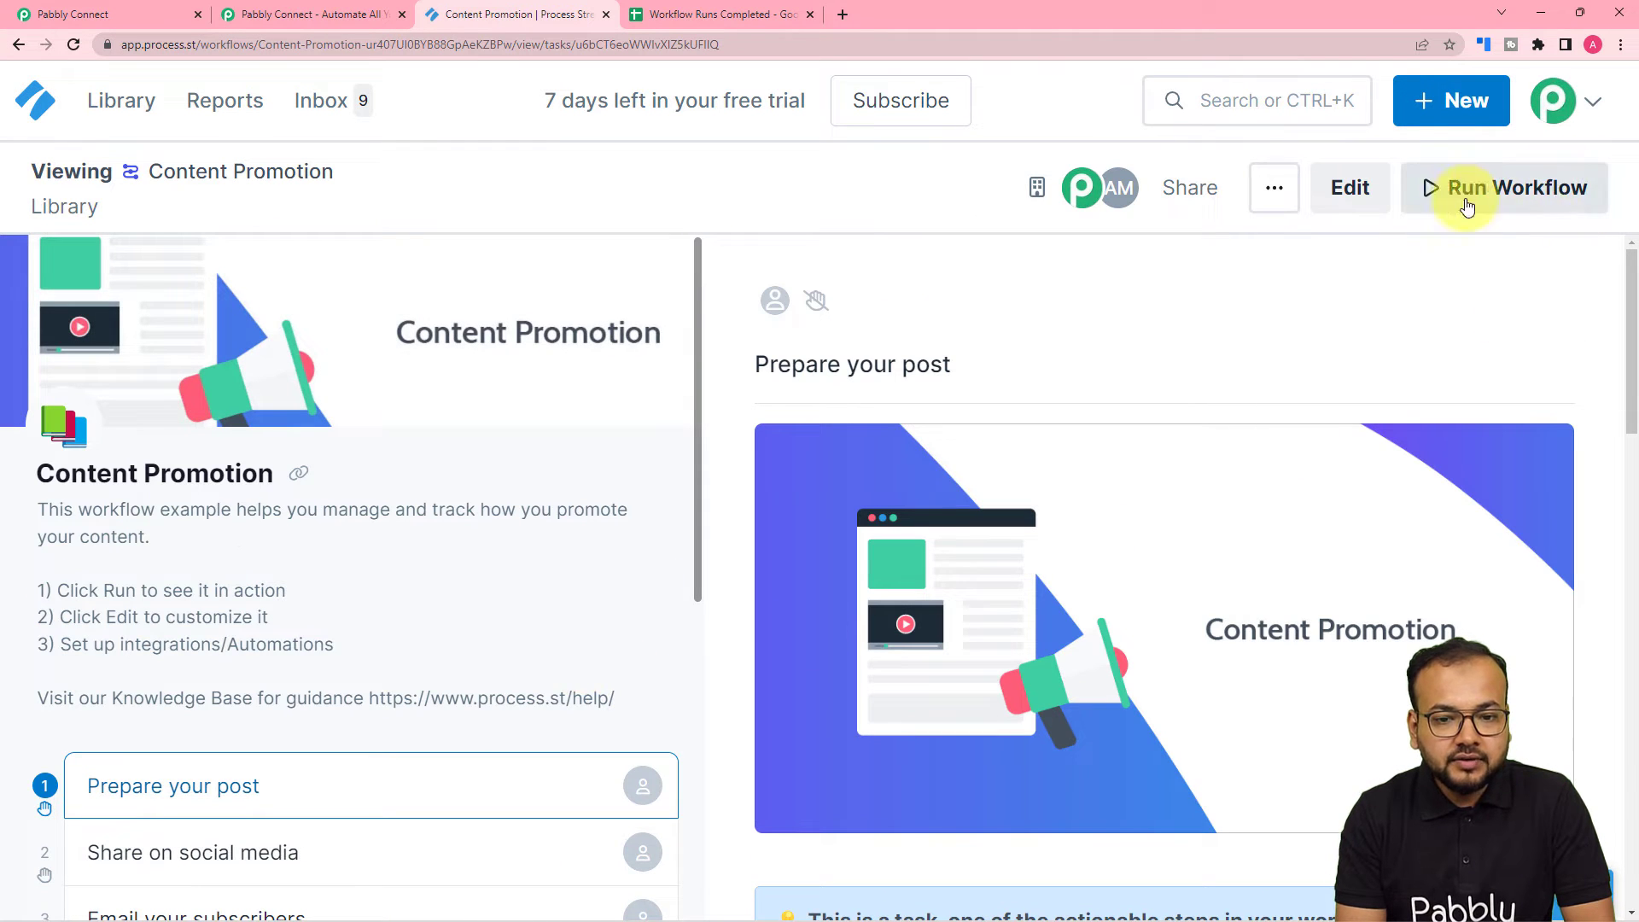
click(1510, 211)
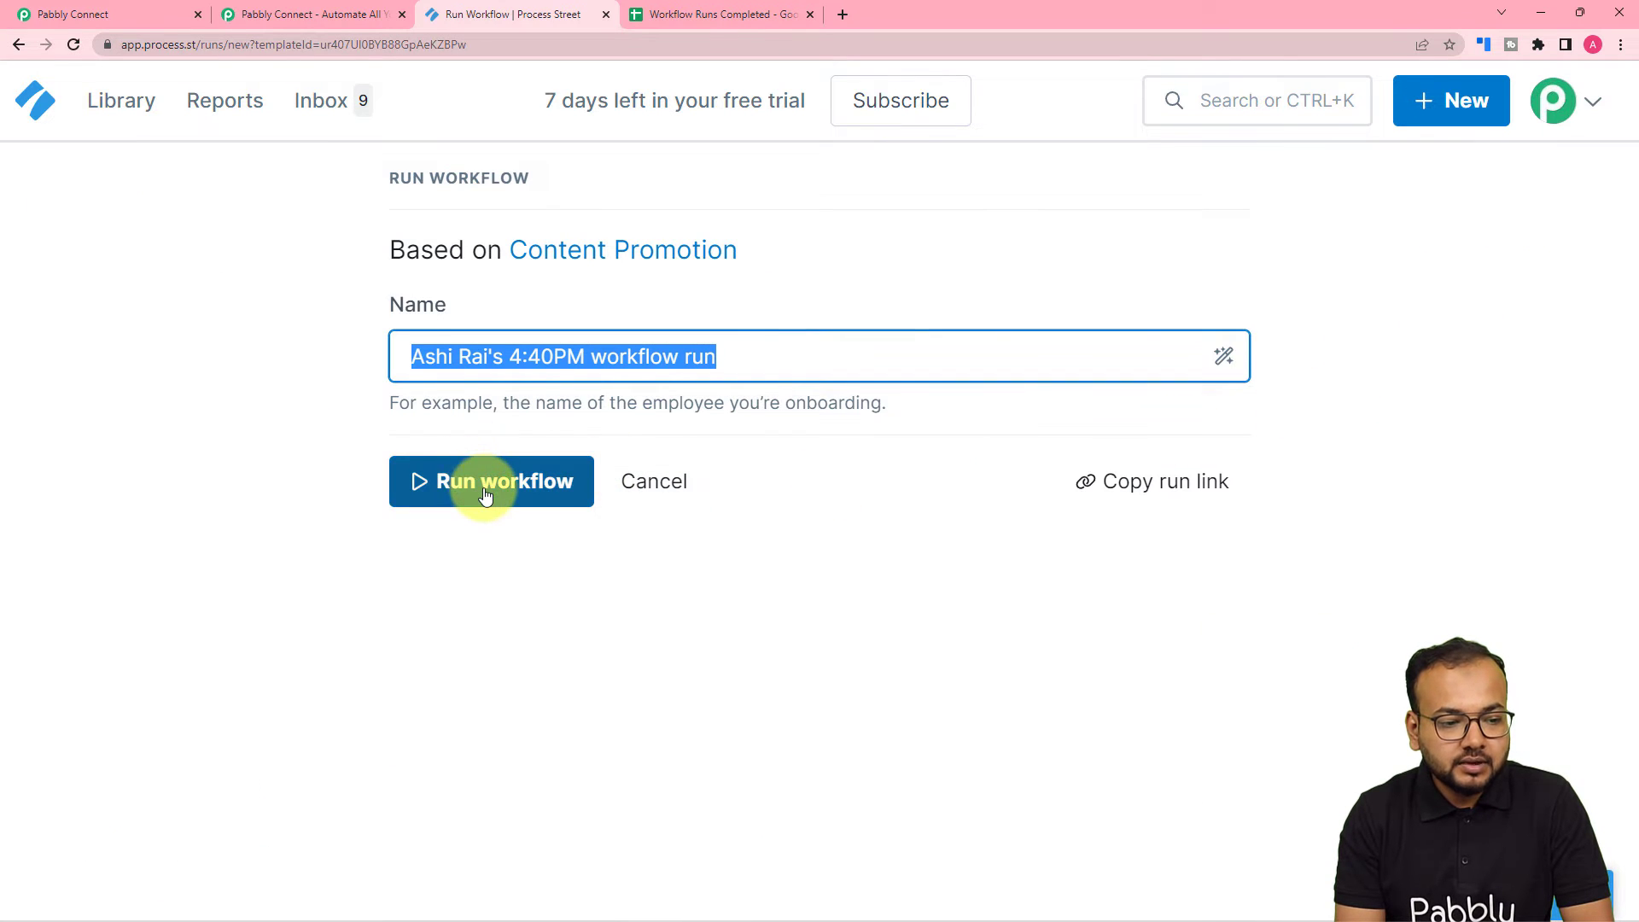
click(485, 495)
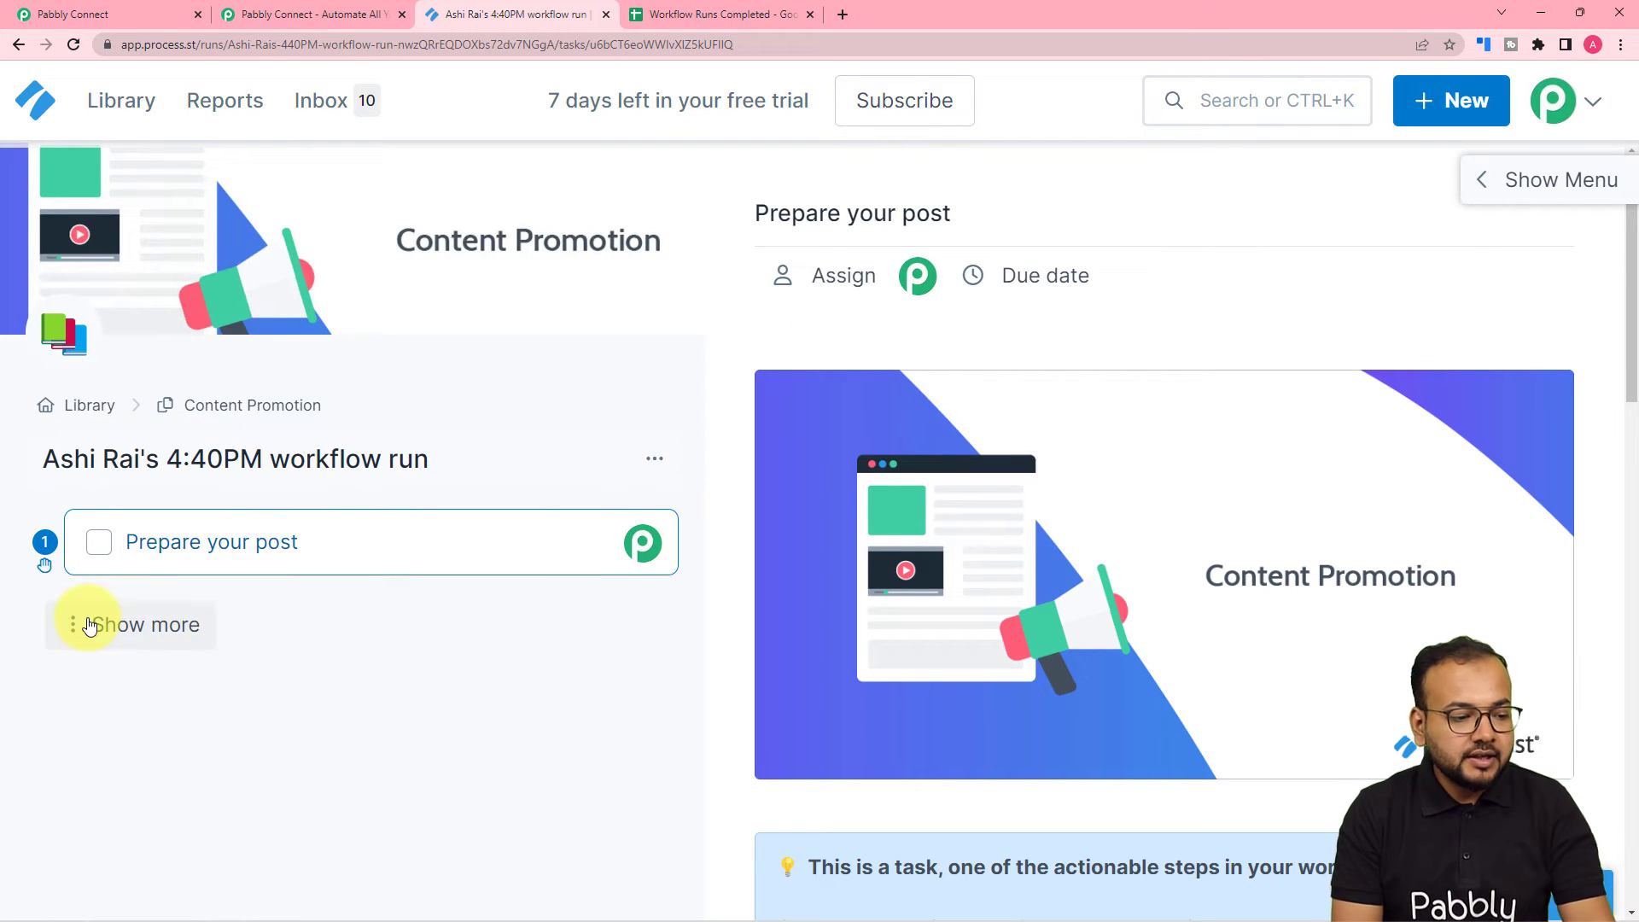
Expand the complete task list of the Content Promotion run and review its tasks
click(130, 636)
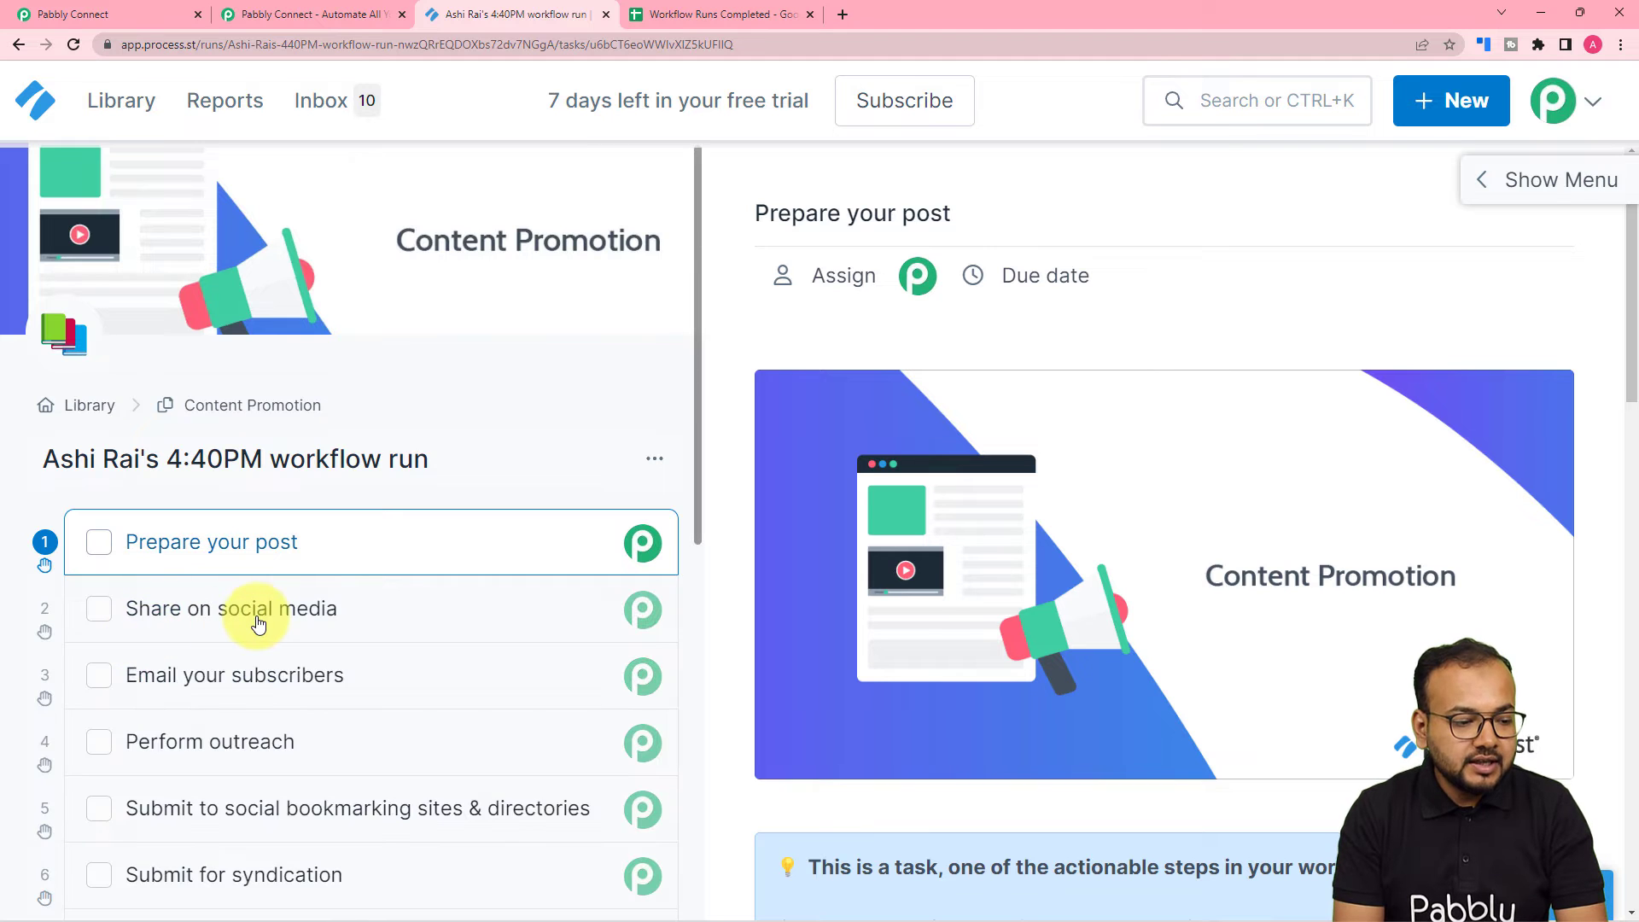
scroll(251, 622, down, 3)
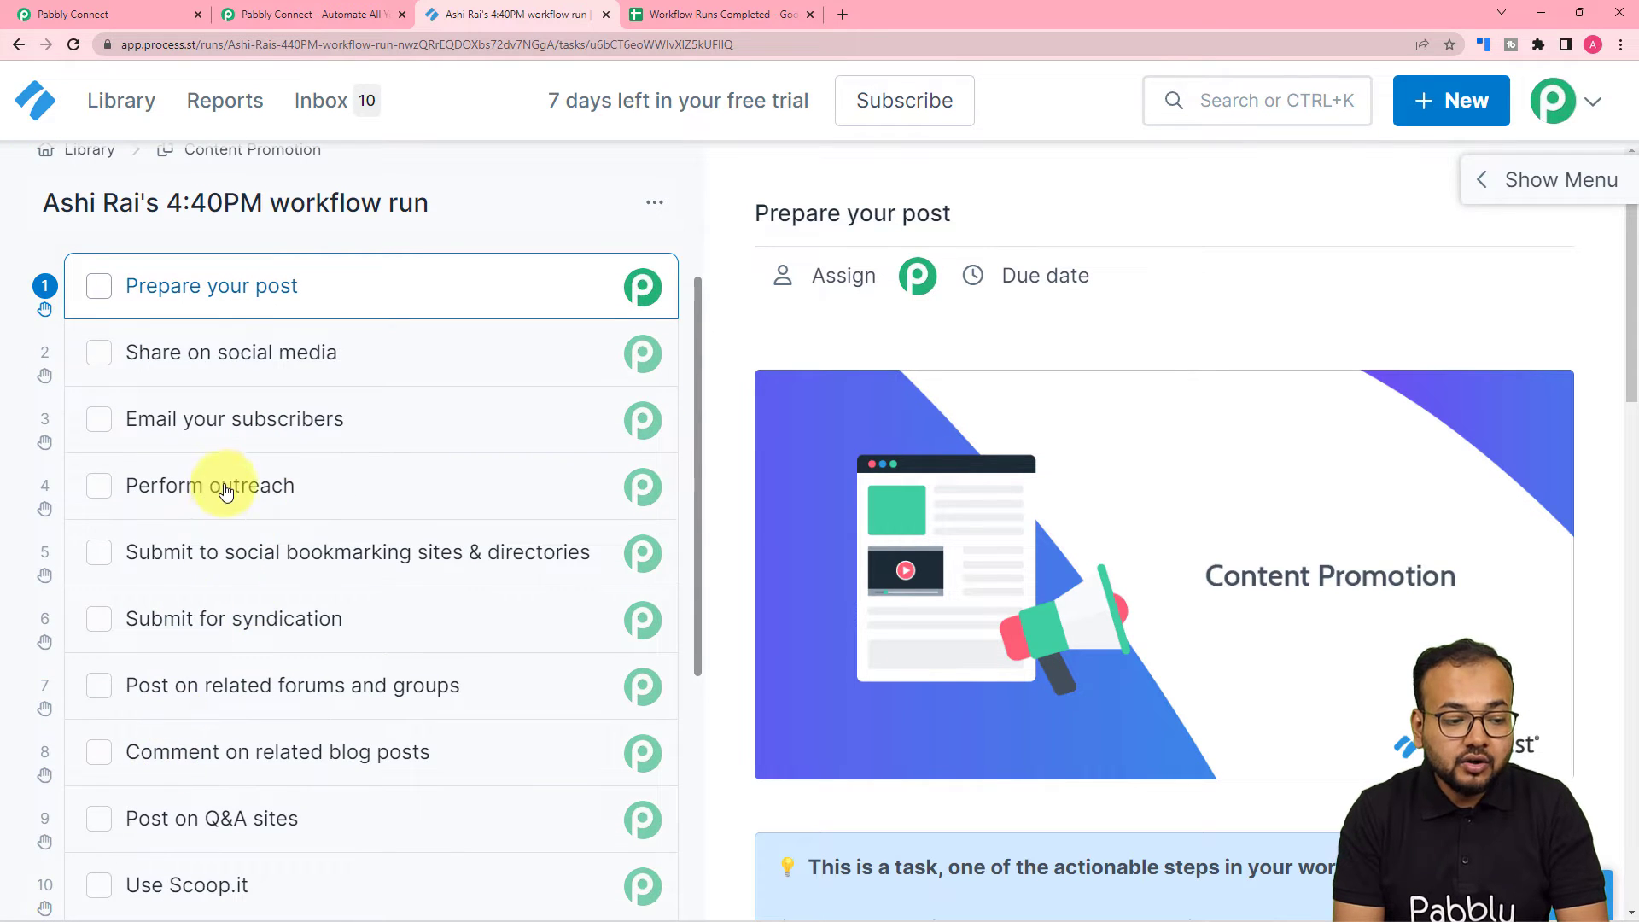
scroll(231, 495, down, 4)
scroll(237, 585, down, 2)
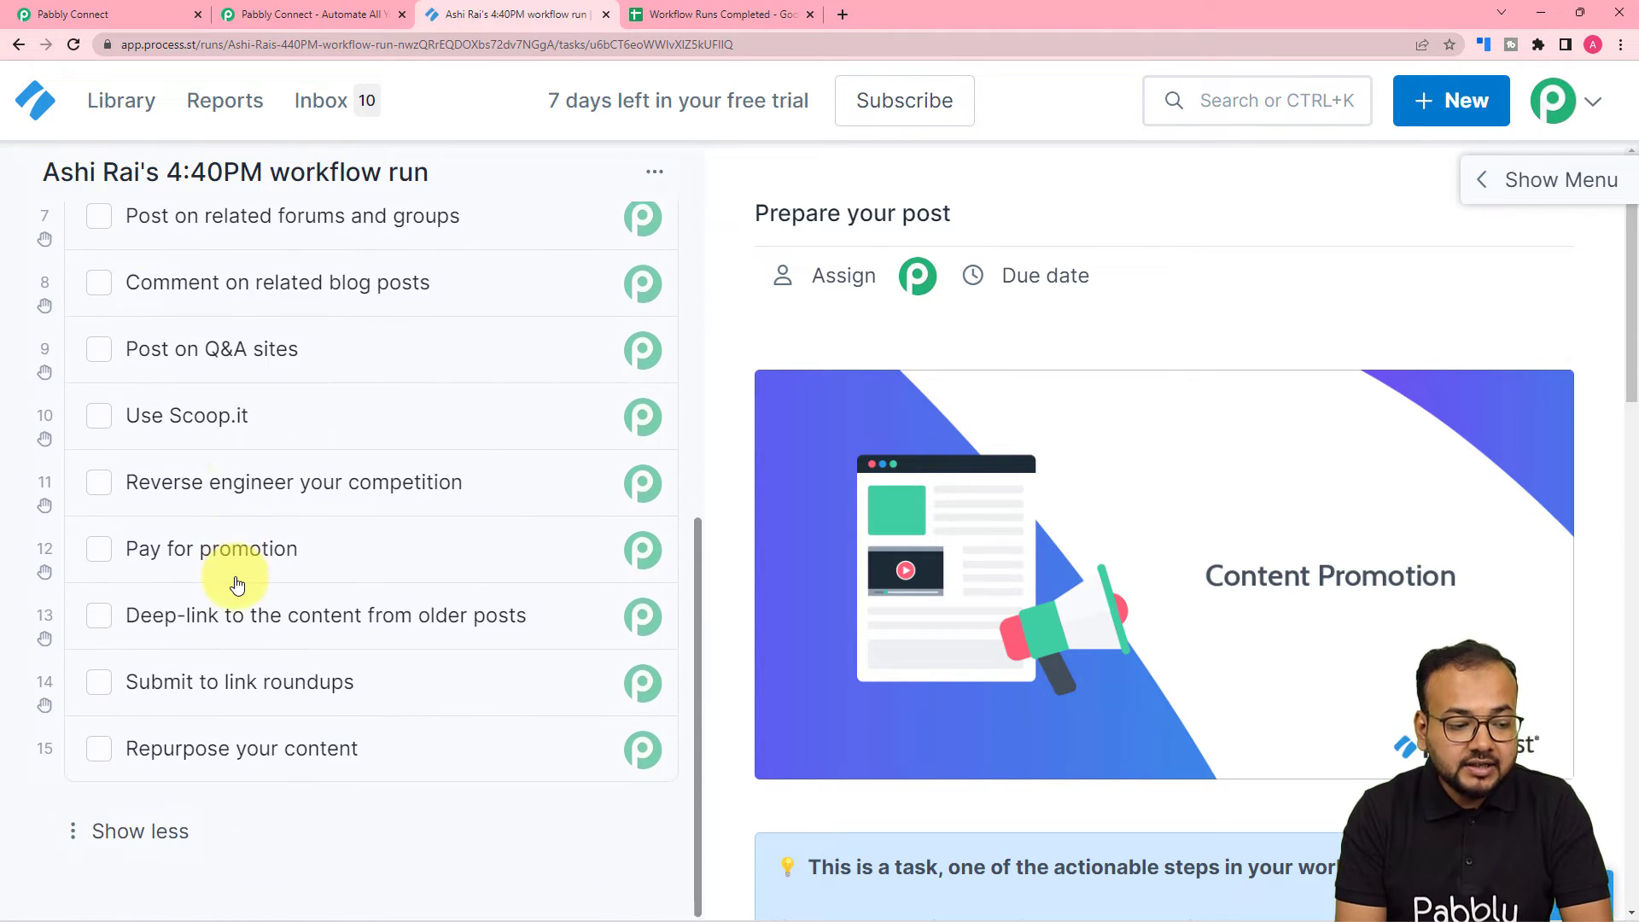
scroll(237, 585, up, 4)
scroll(236, 581, up, 5)
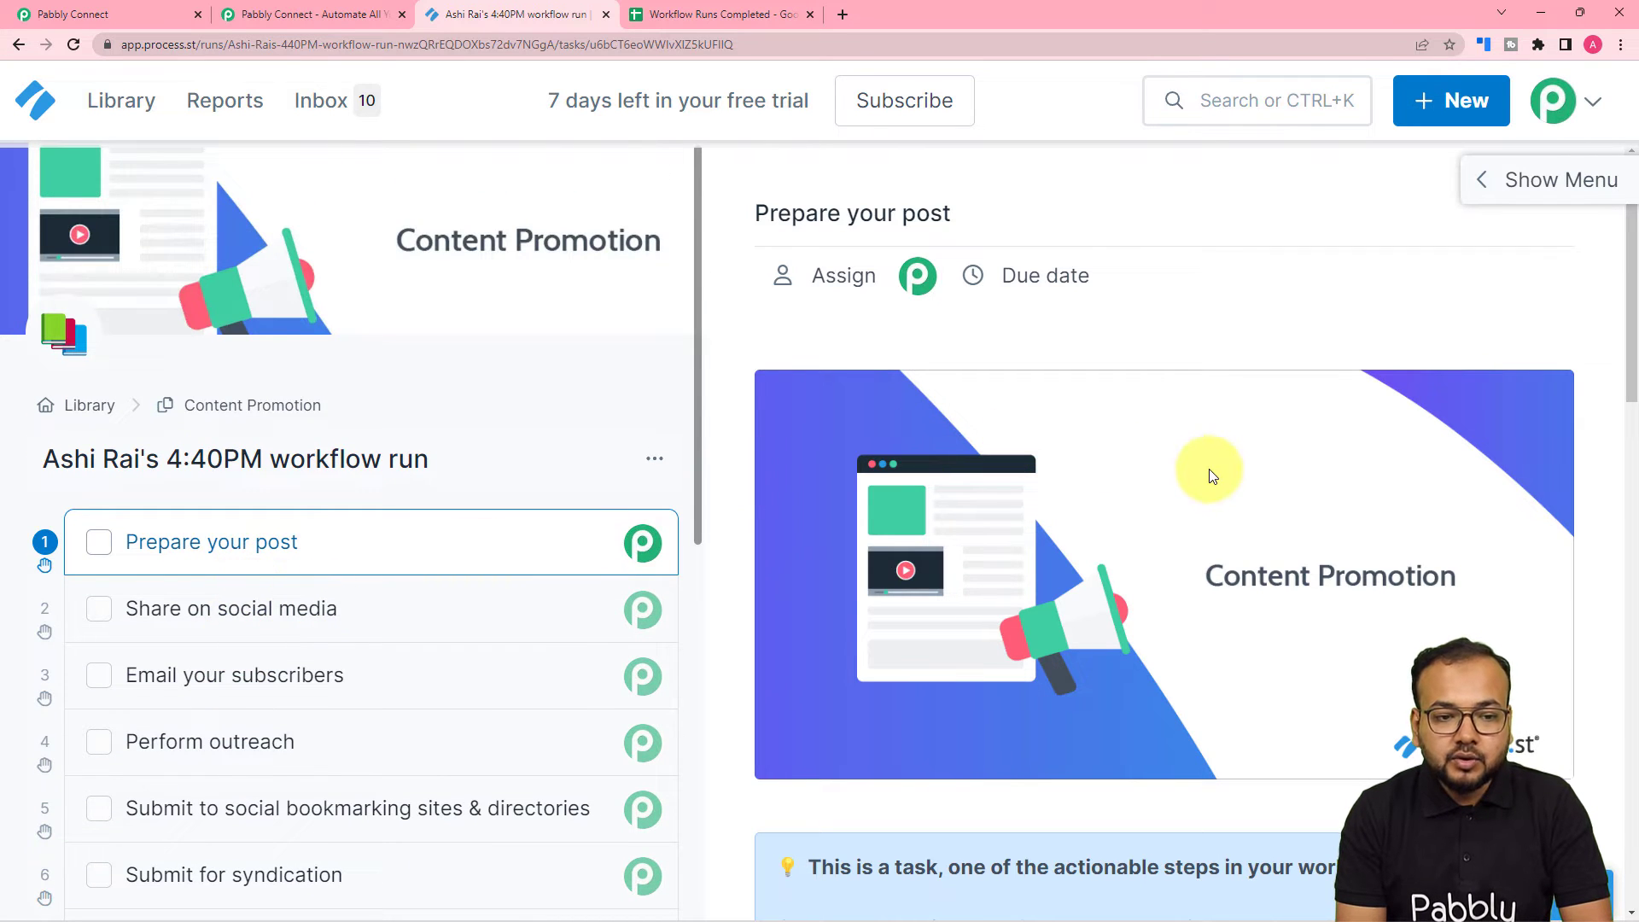
Check that the Pabbly Connect trigger is awaiting a webhook response, and complete a Content Promotion run in Process Street
click(1529, 198)
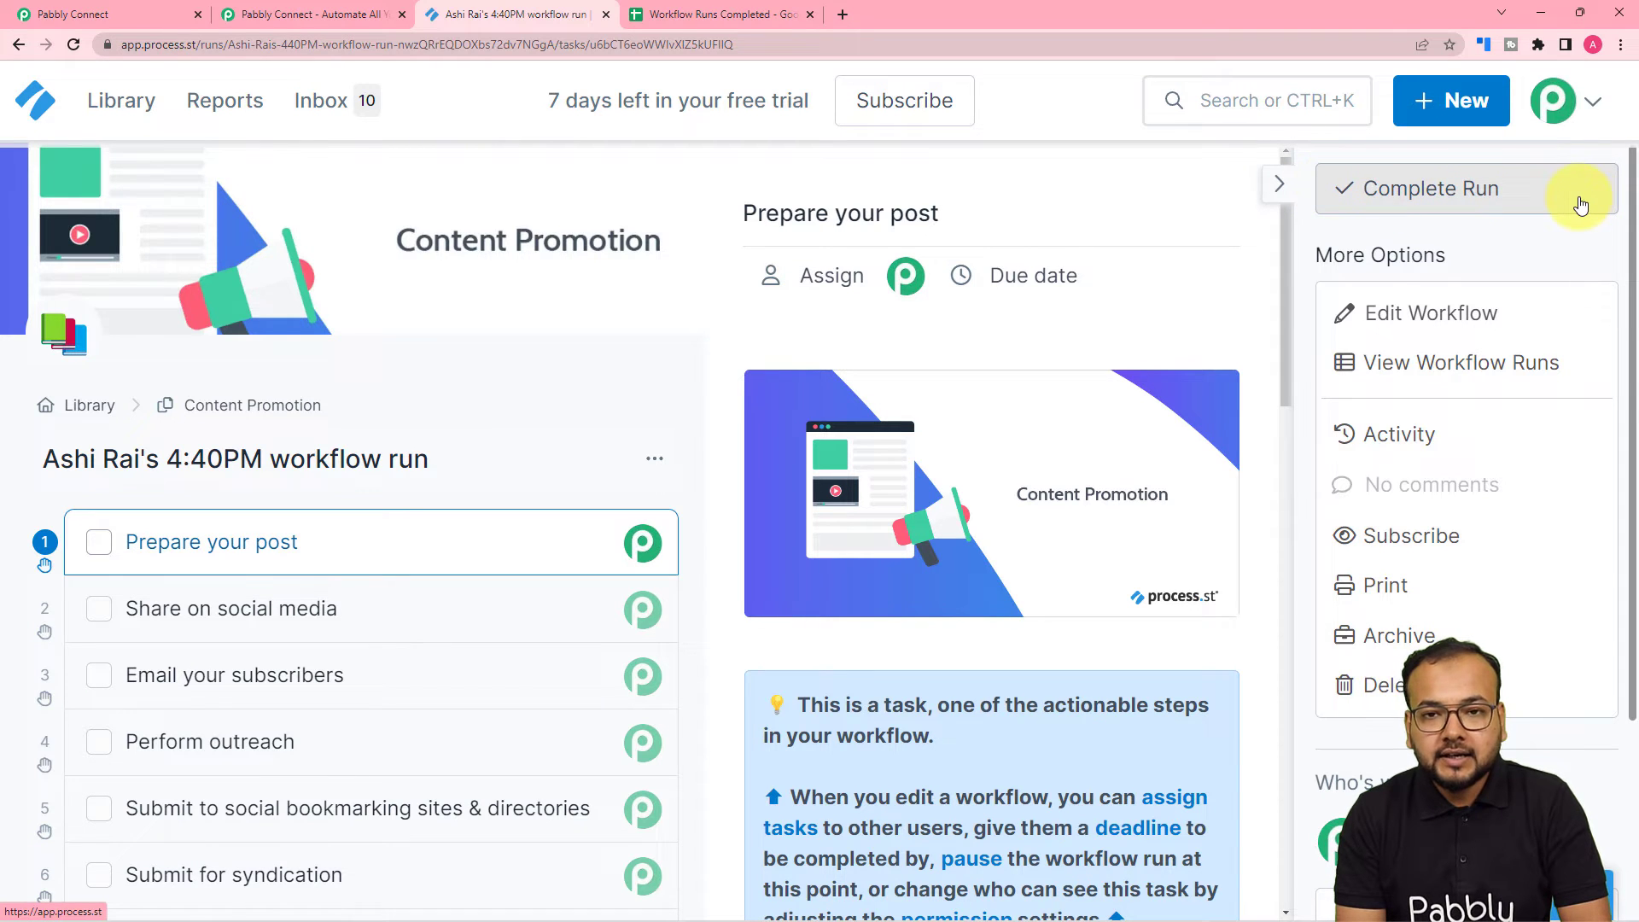
click(75, 15)
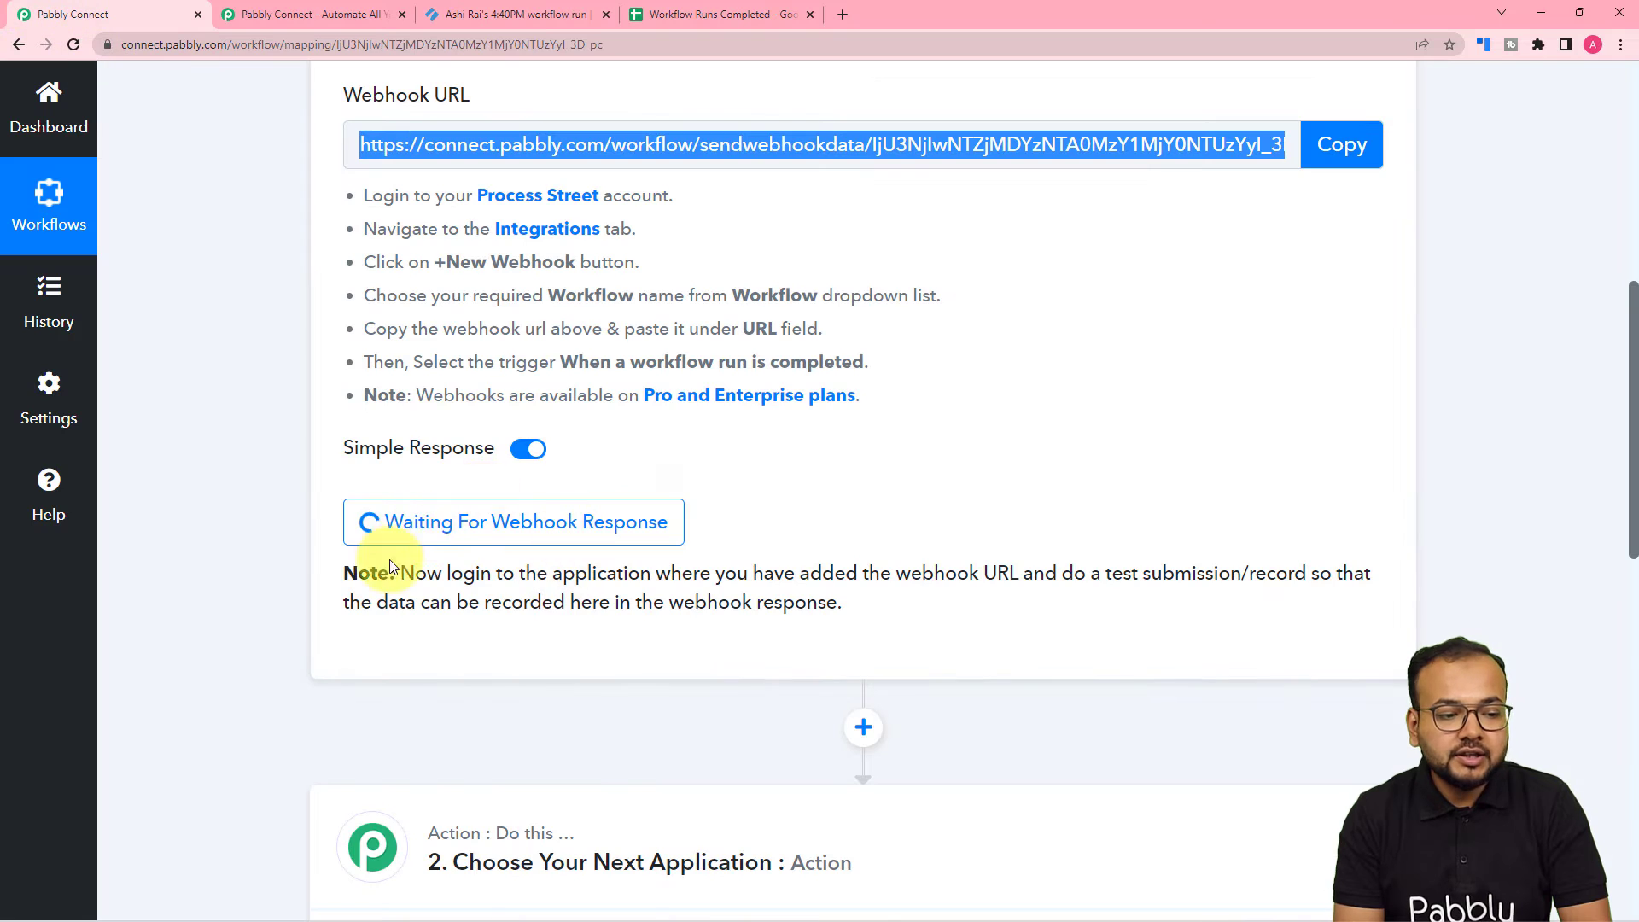
click(546, 14)
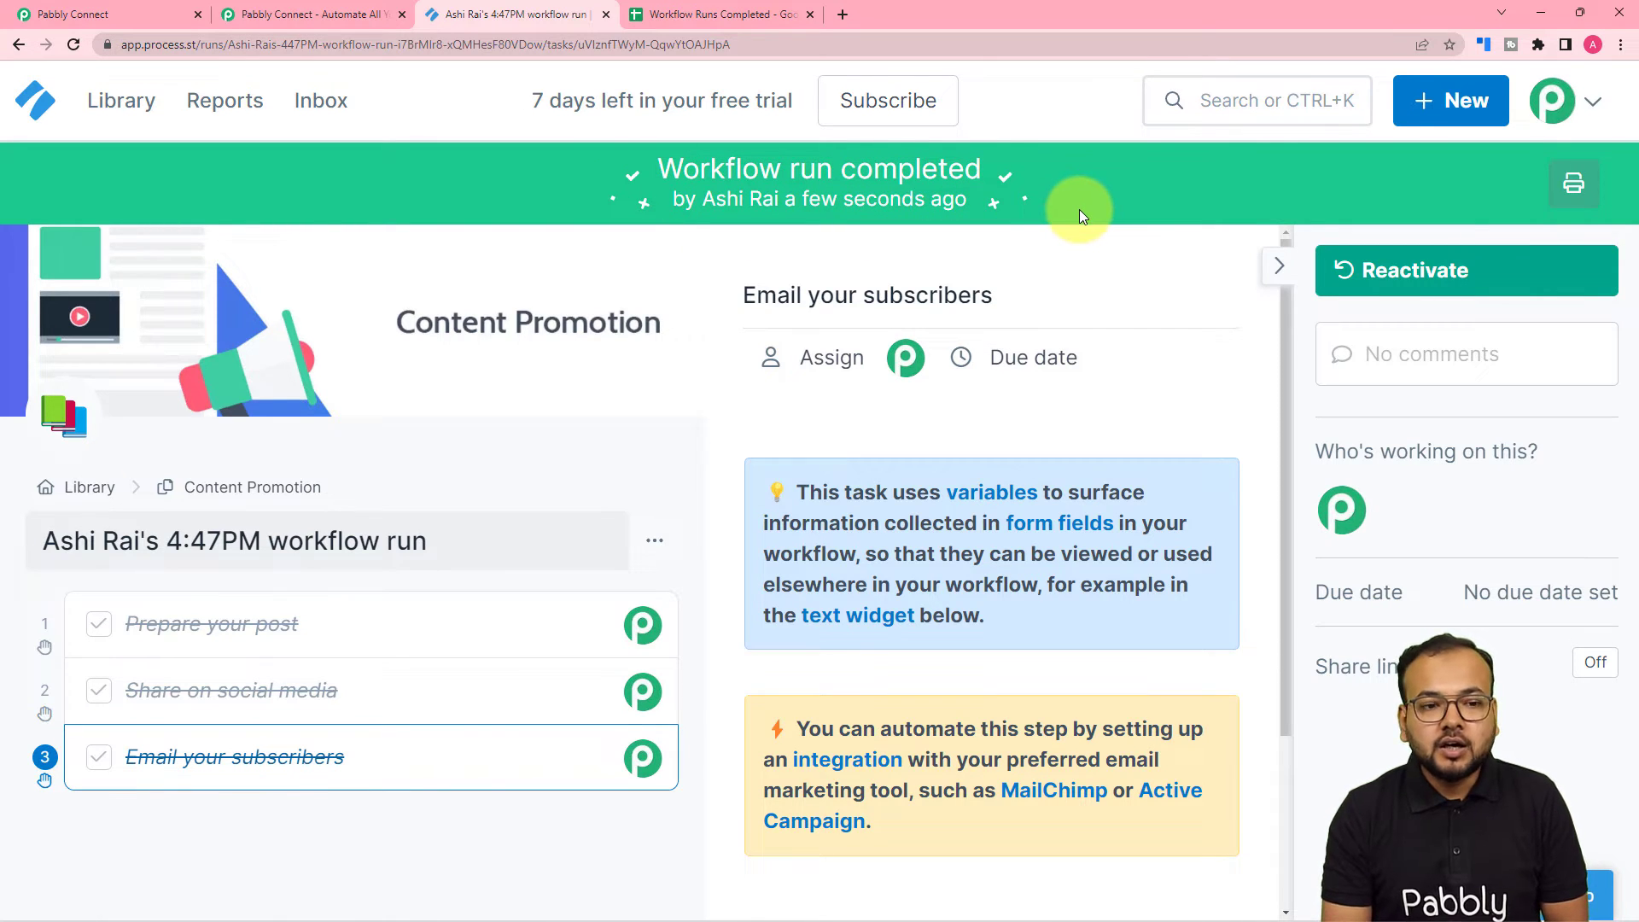
Examine the template, task and run details in Pabbly Connect's captured webhook response, and the Workflow Runs Completed spreadsheet in Google Sheets
click(147, 21)
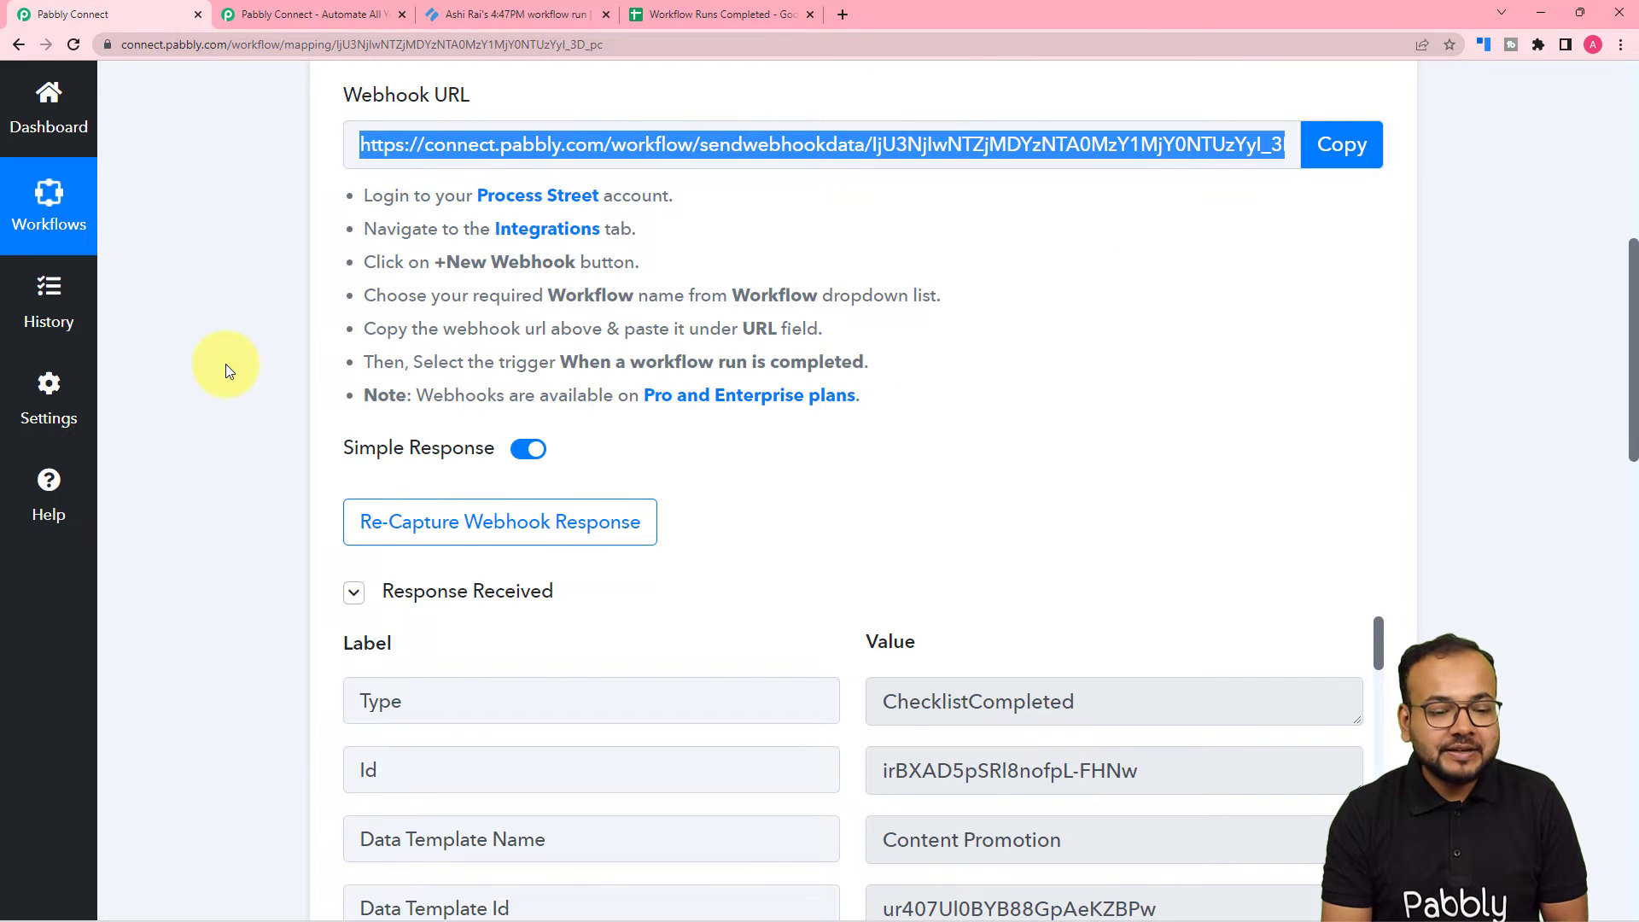
scroll(225, 364, down, 6)
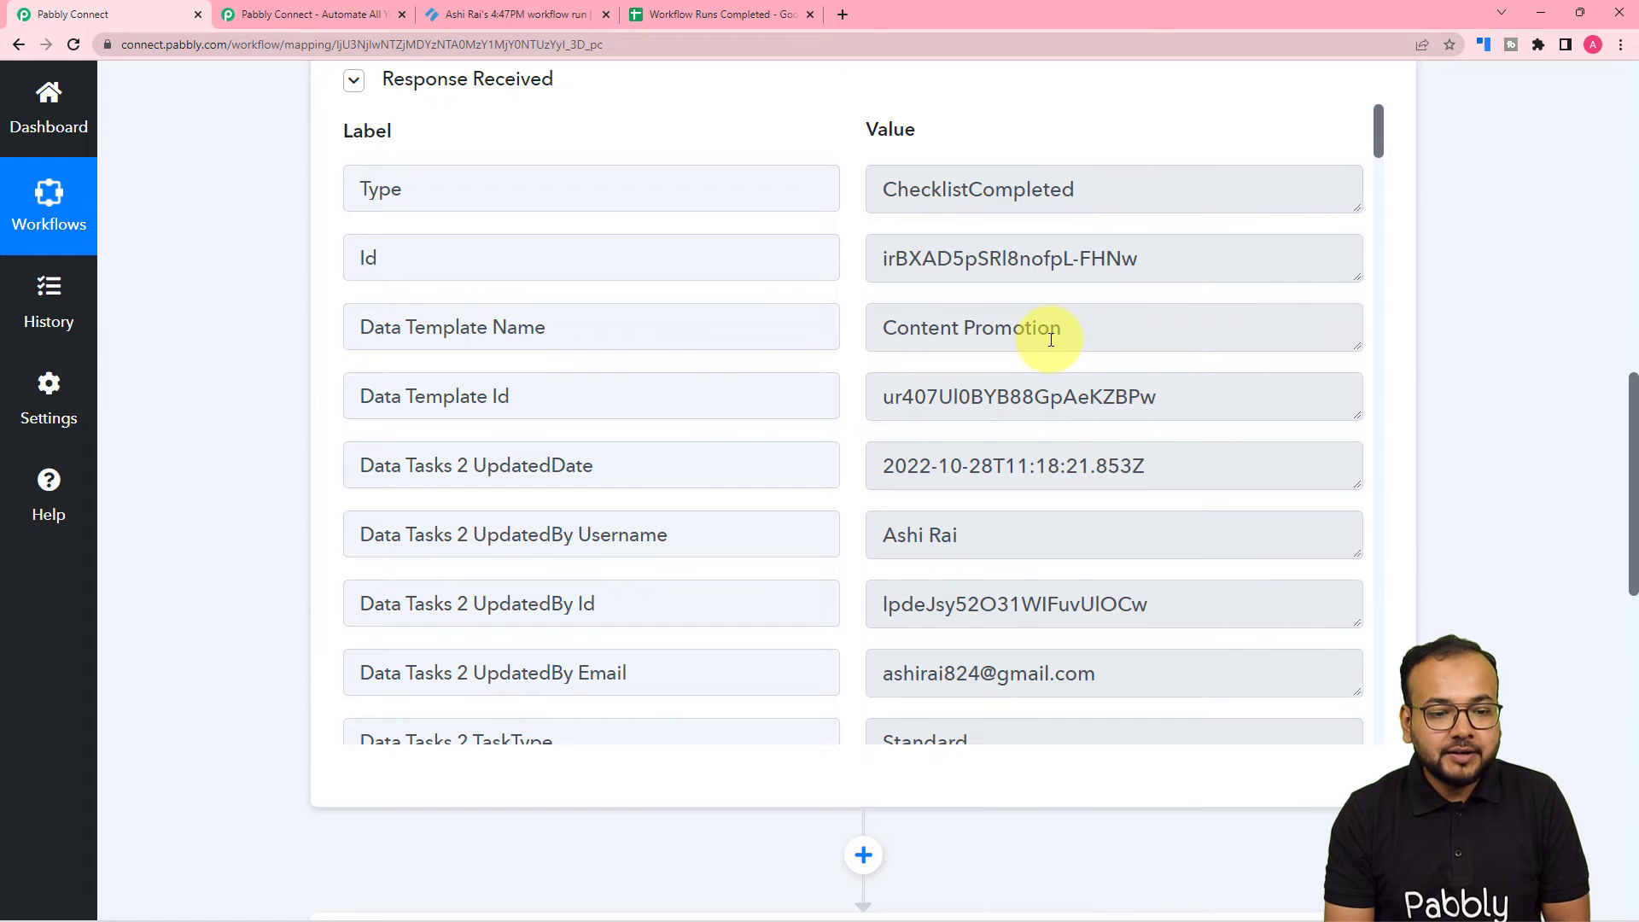
scroll(607, 431, down, 3)
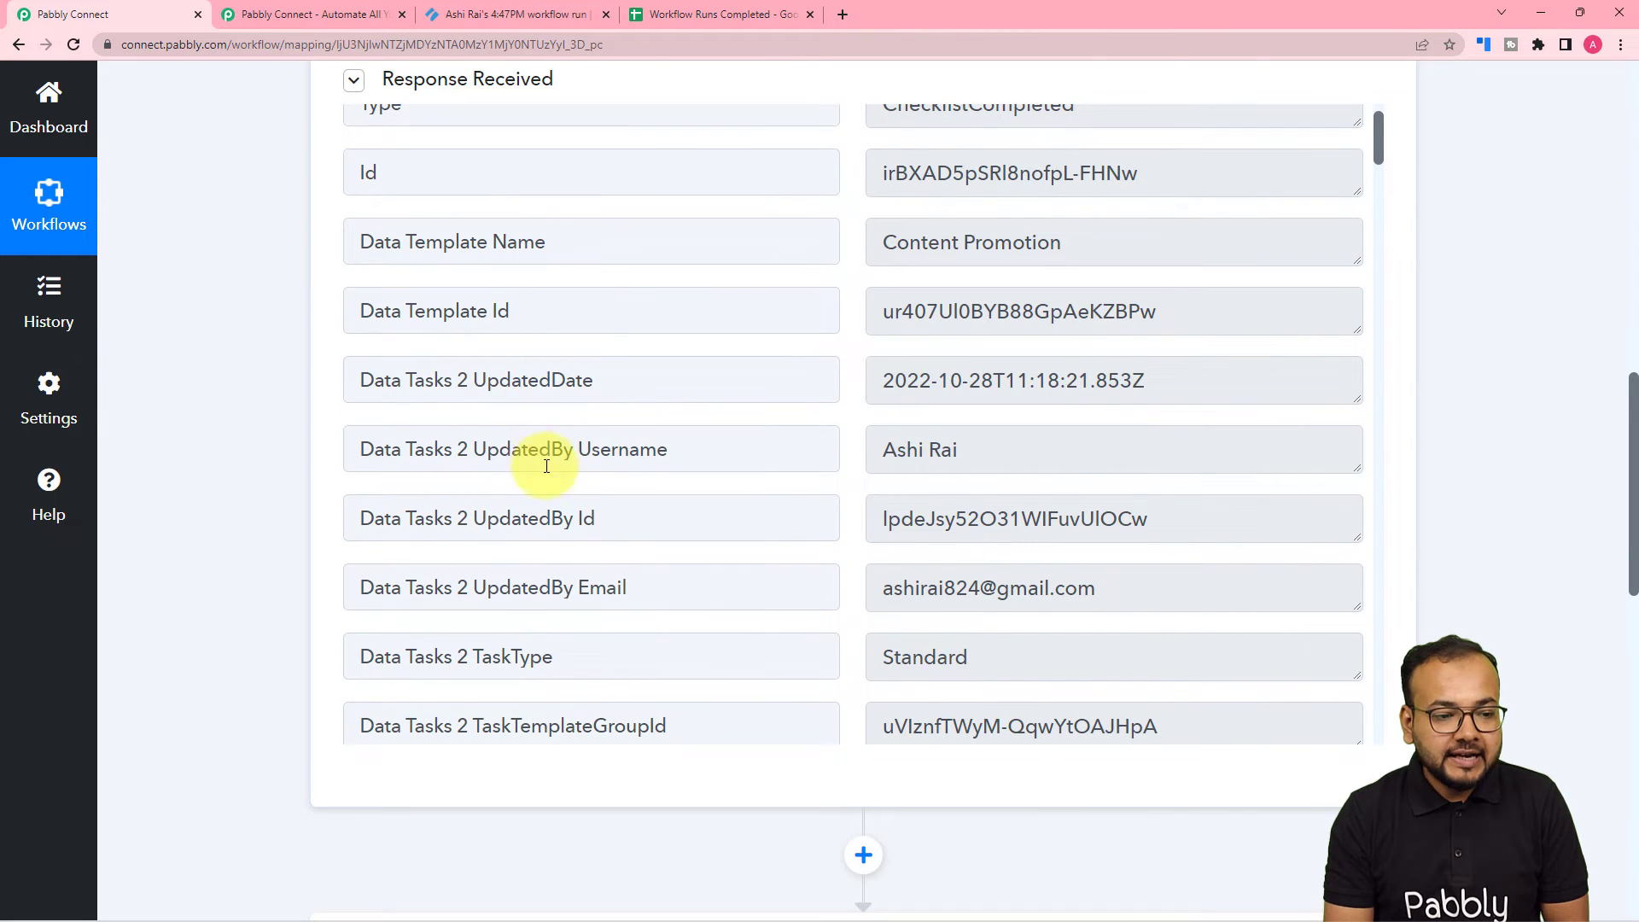
scroll(601, 342, down, 1)
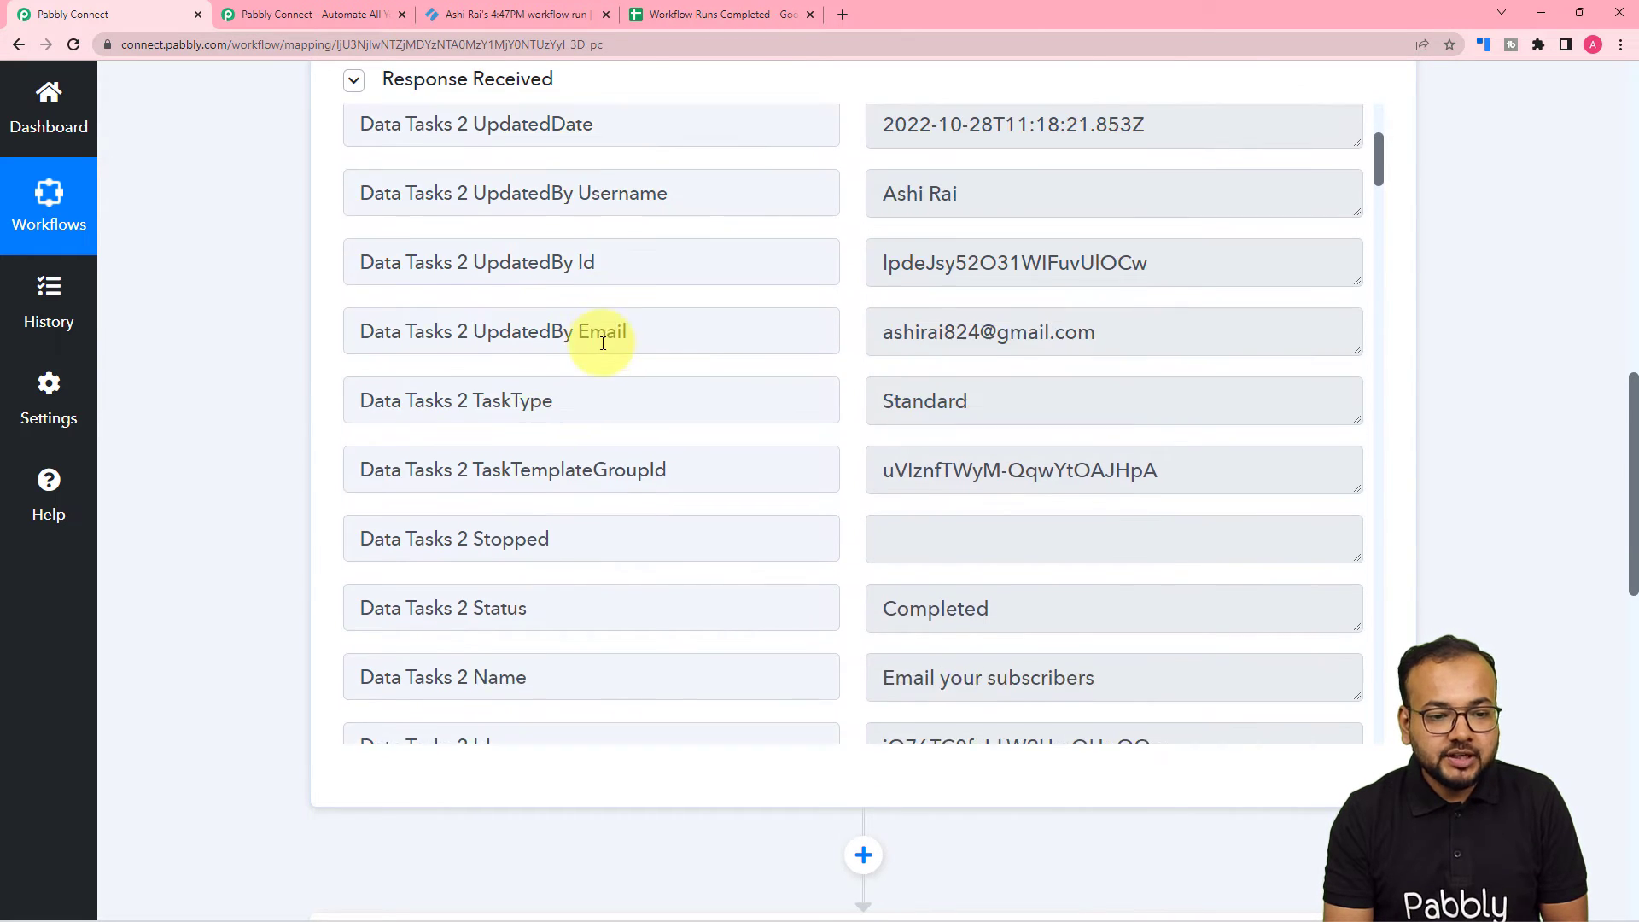
scroll(603, 343, down, 1)
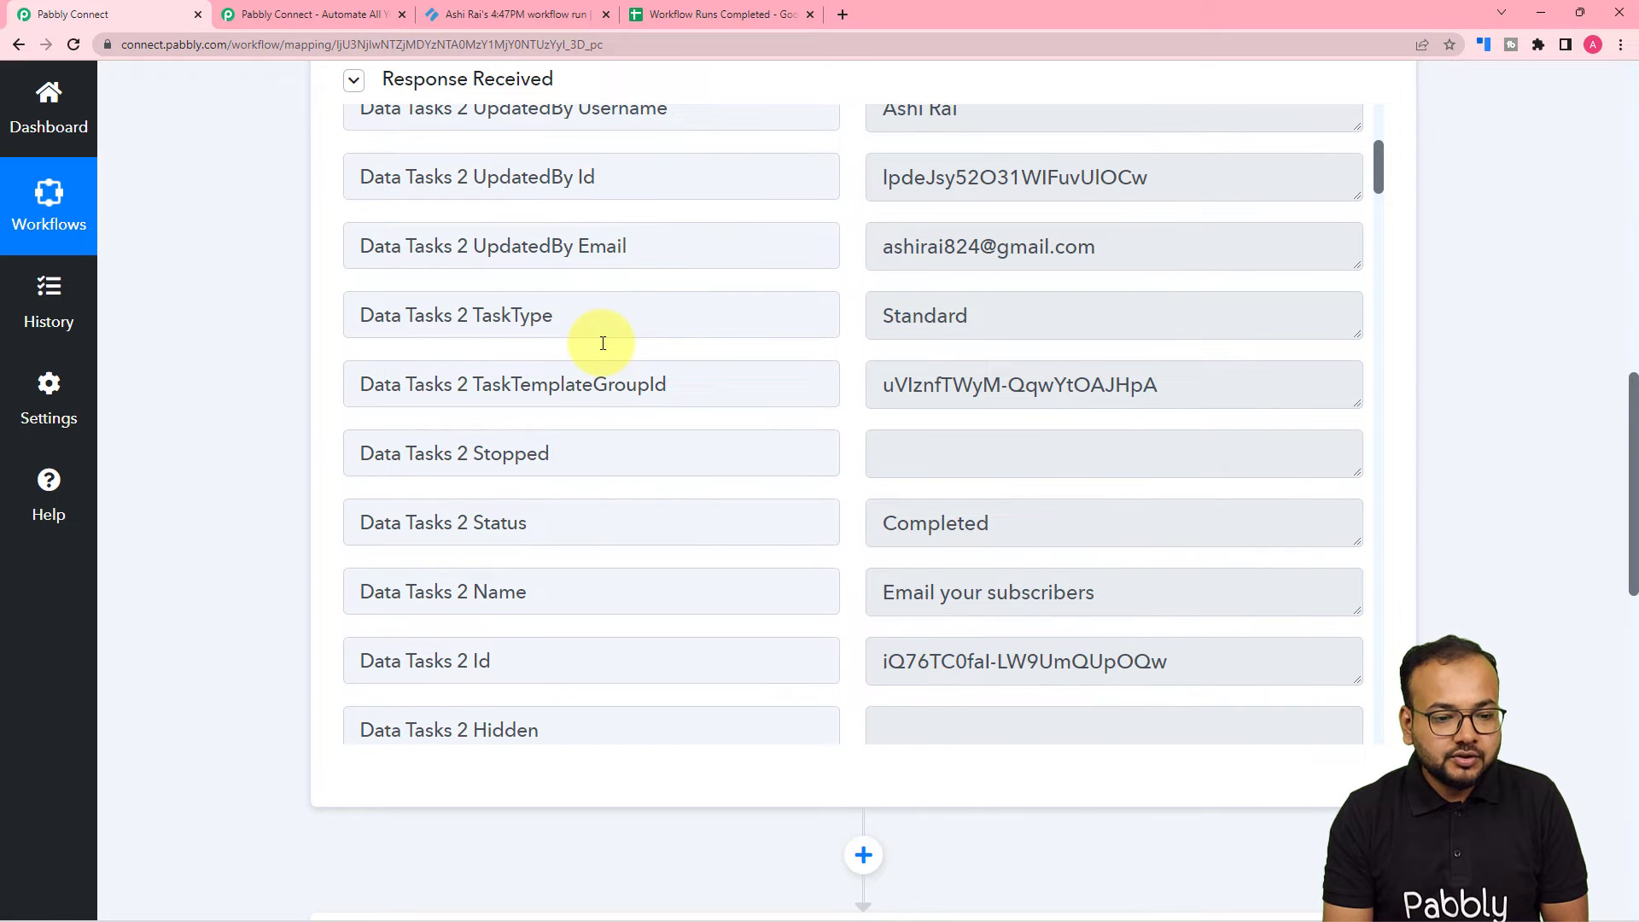
scroll(603, 343, down, 1)
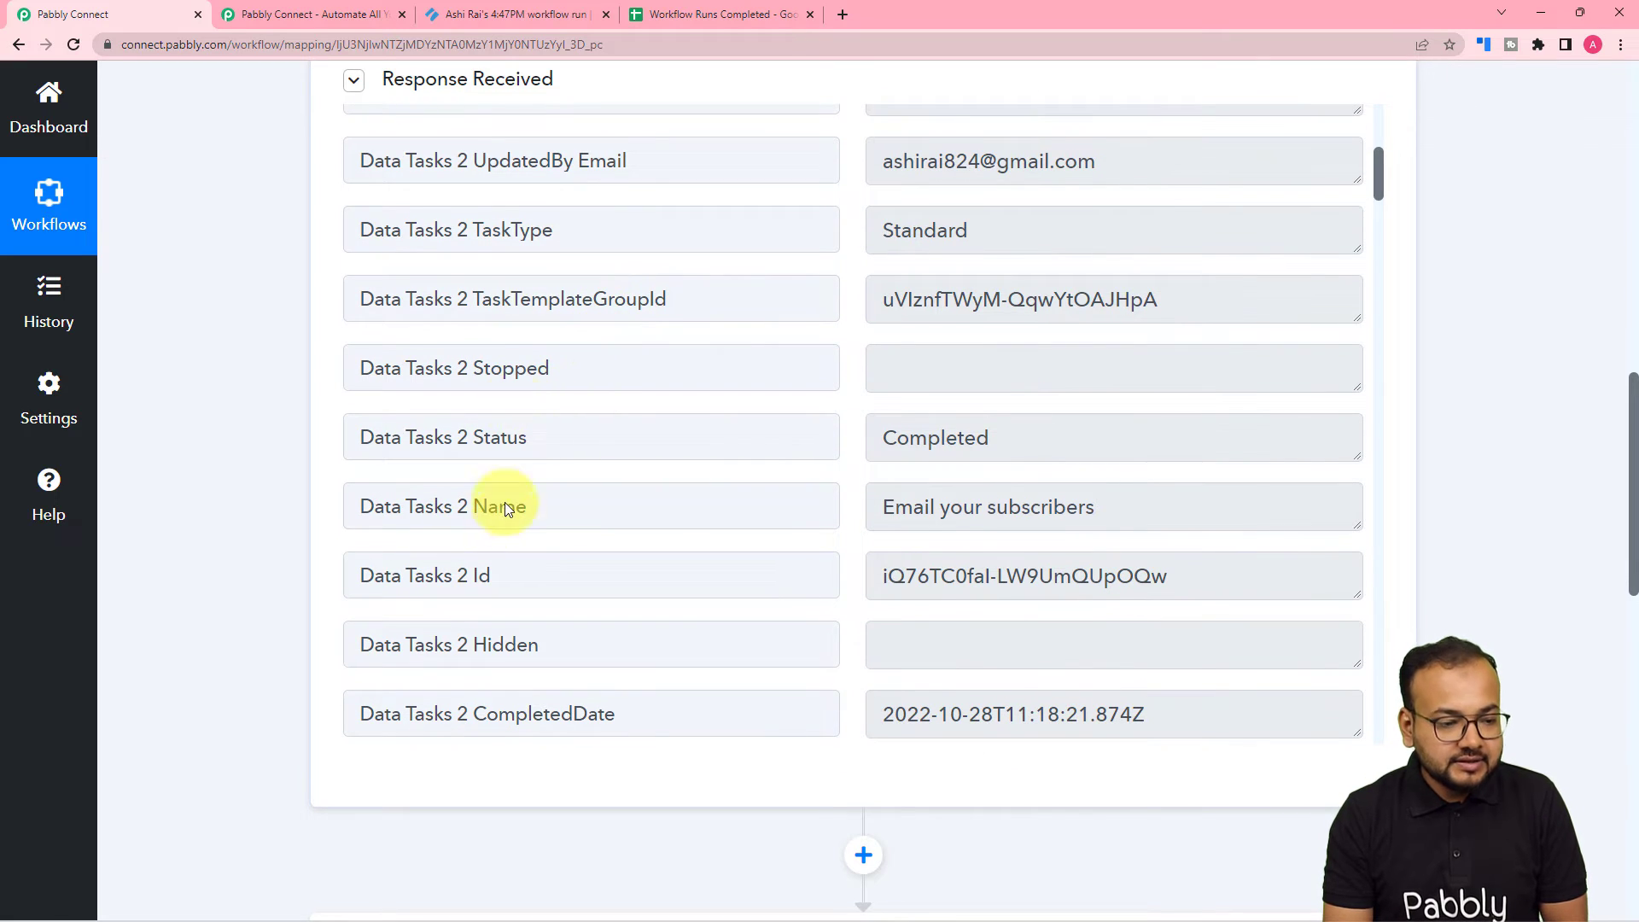
scroll(478, 582, down, 11)
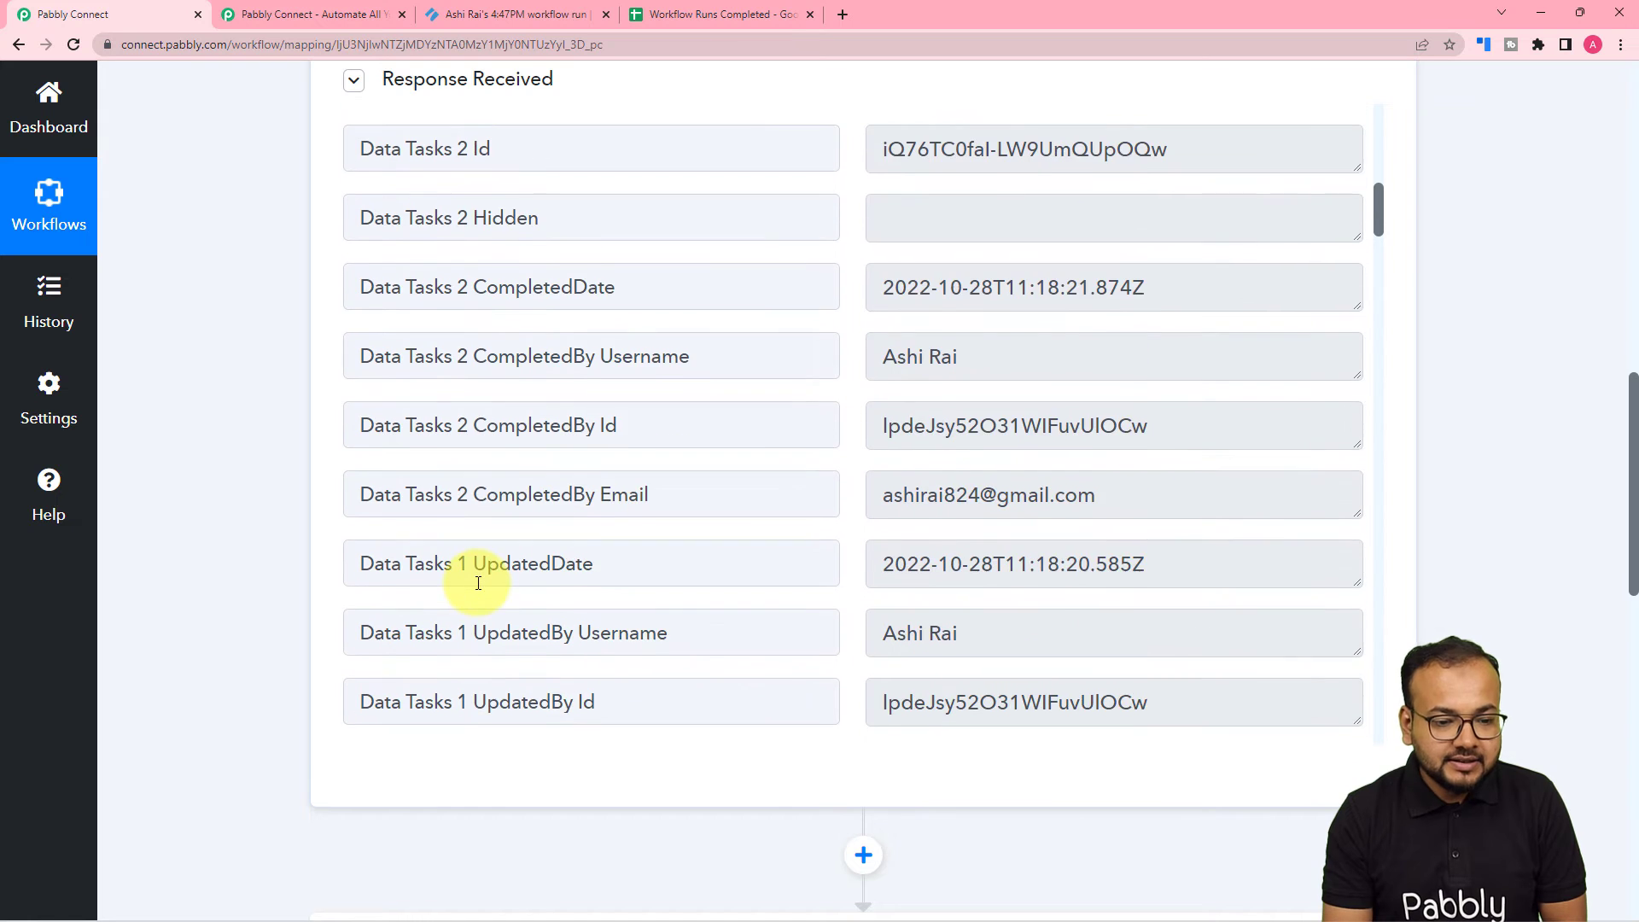
scroll(478, 582, down, 6)
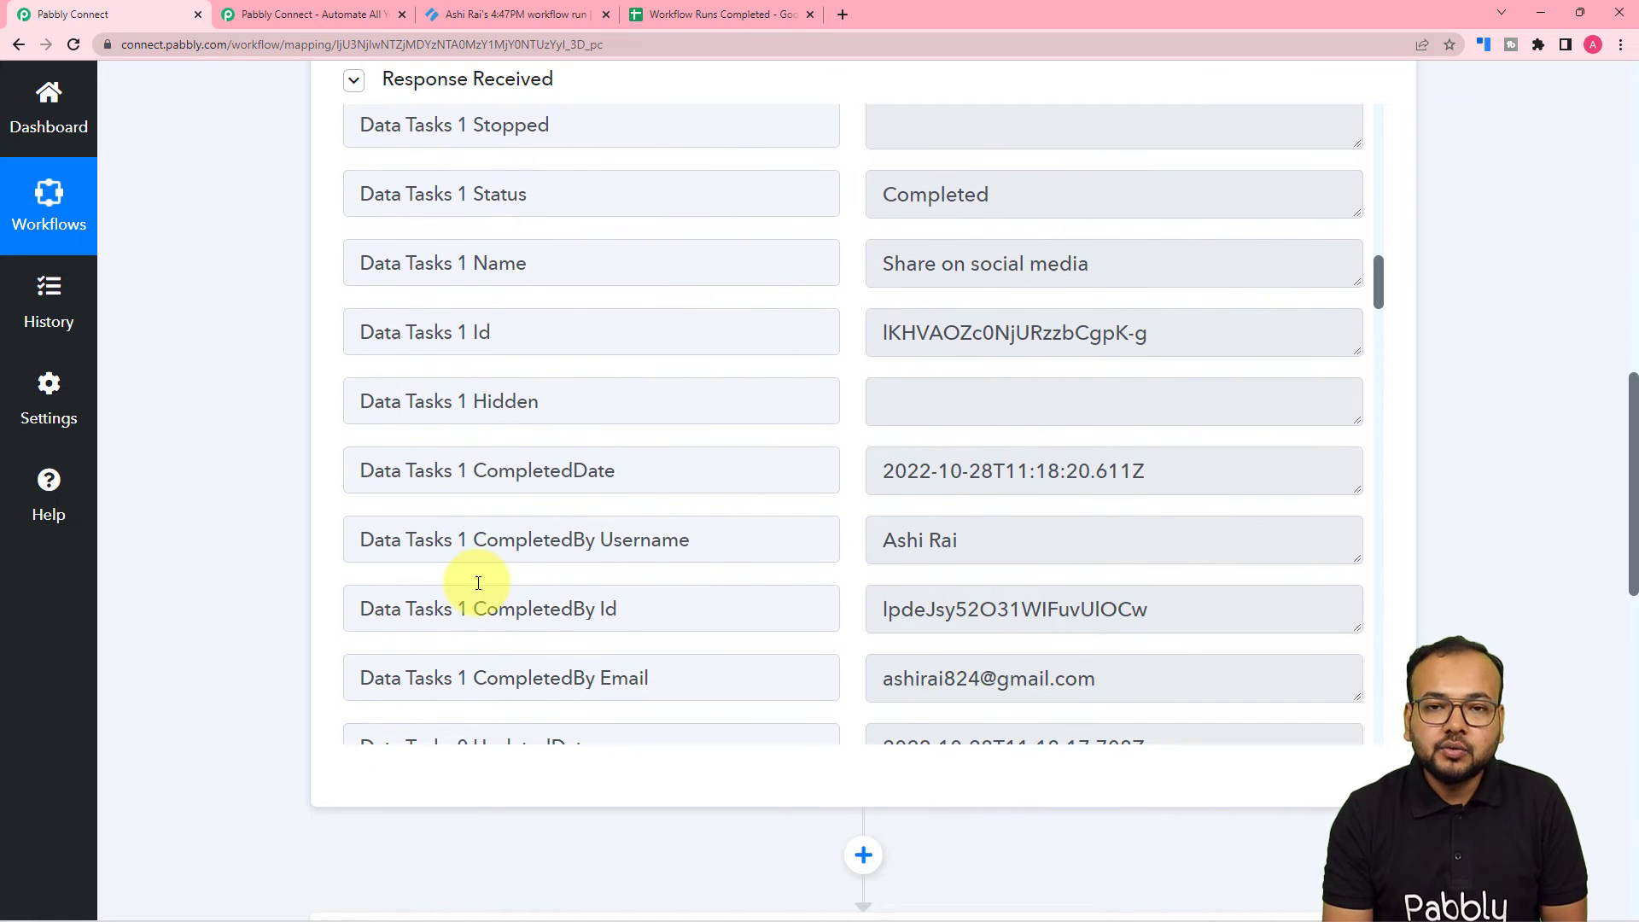
scroll(502, 579, down, 11)
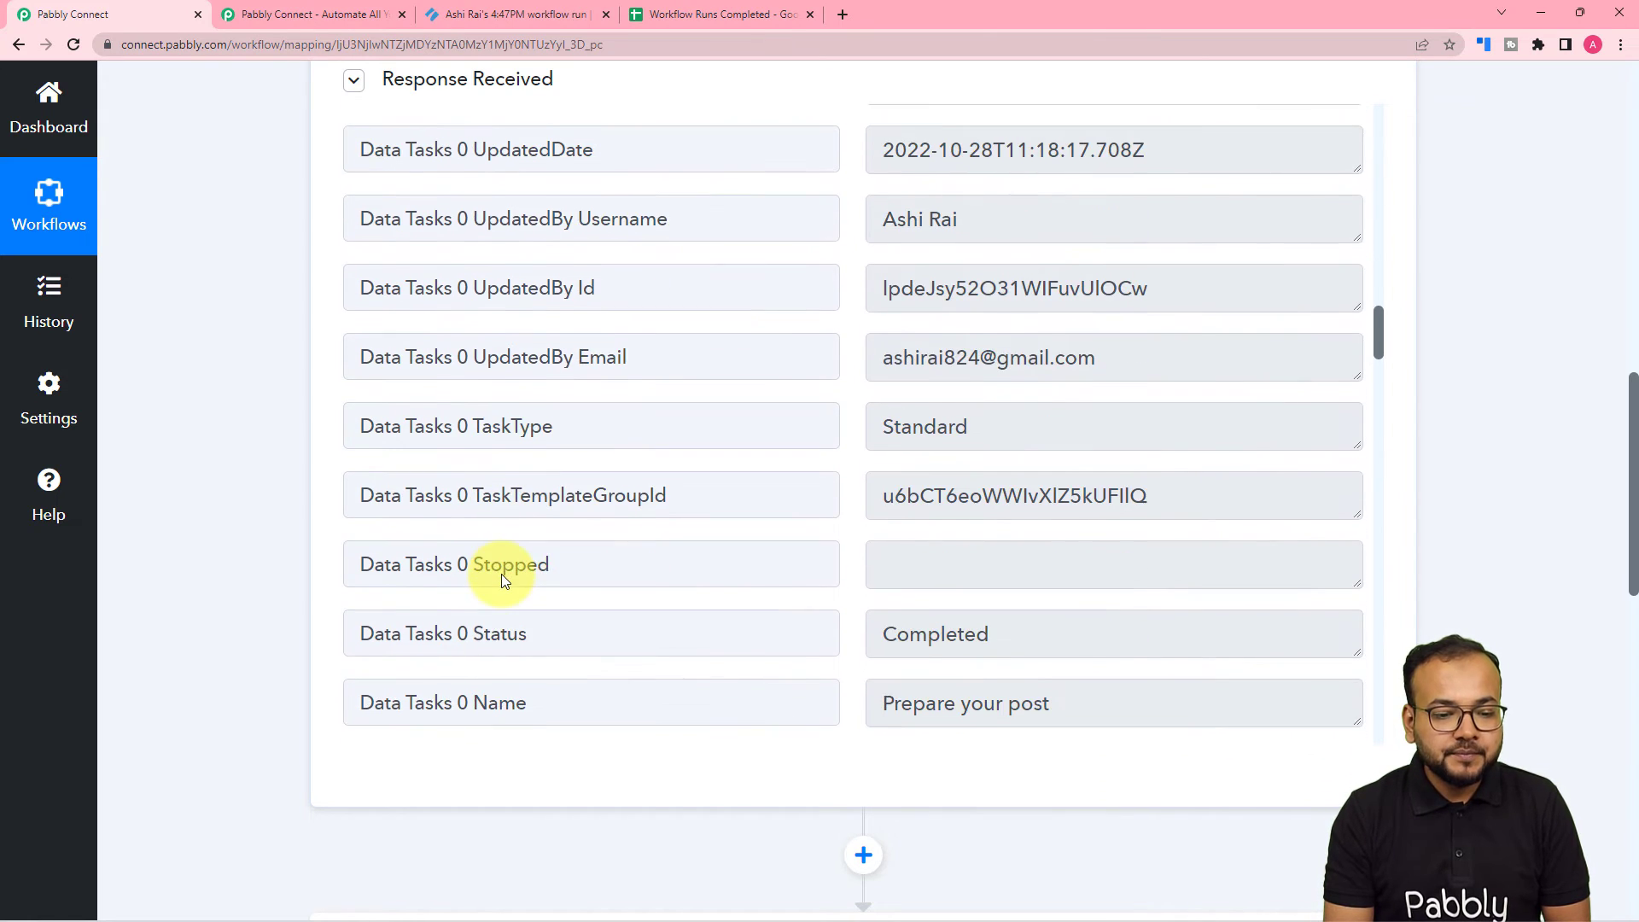
scroll(263, 534, down, 5)
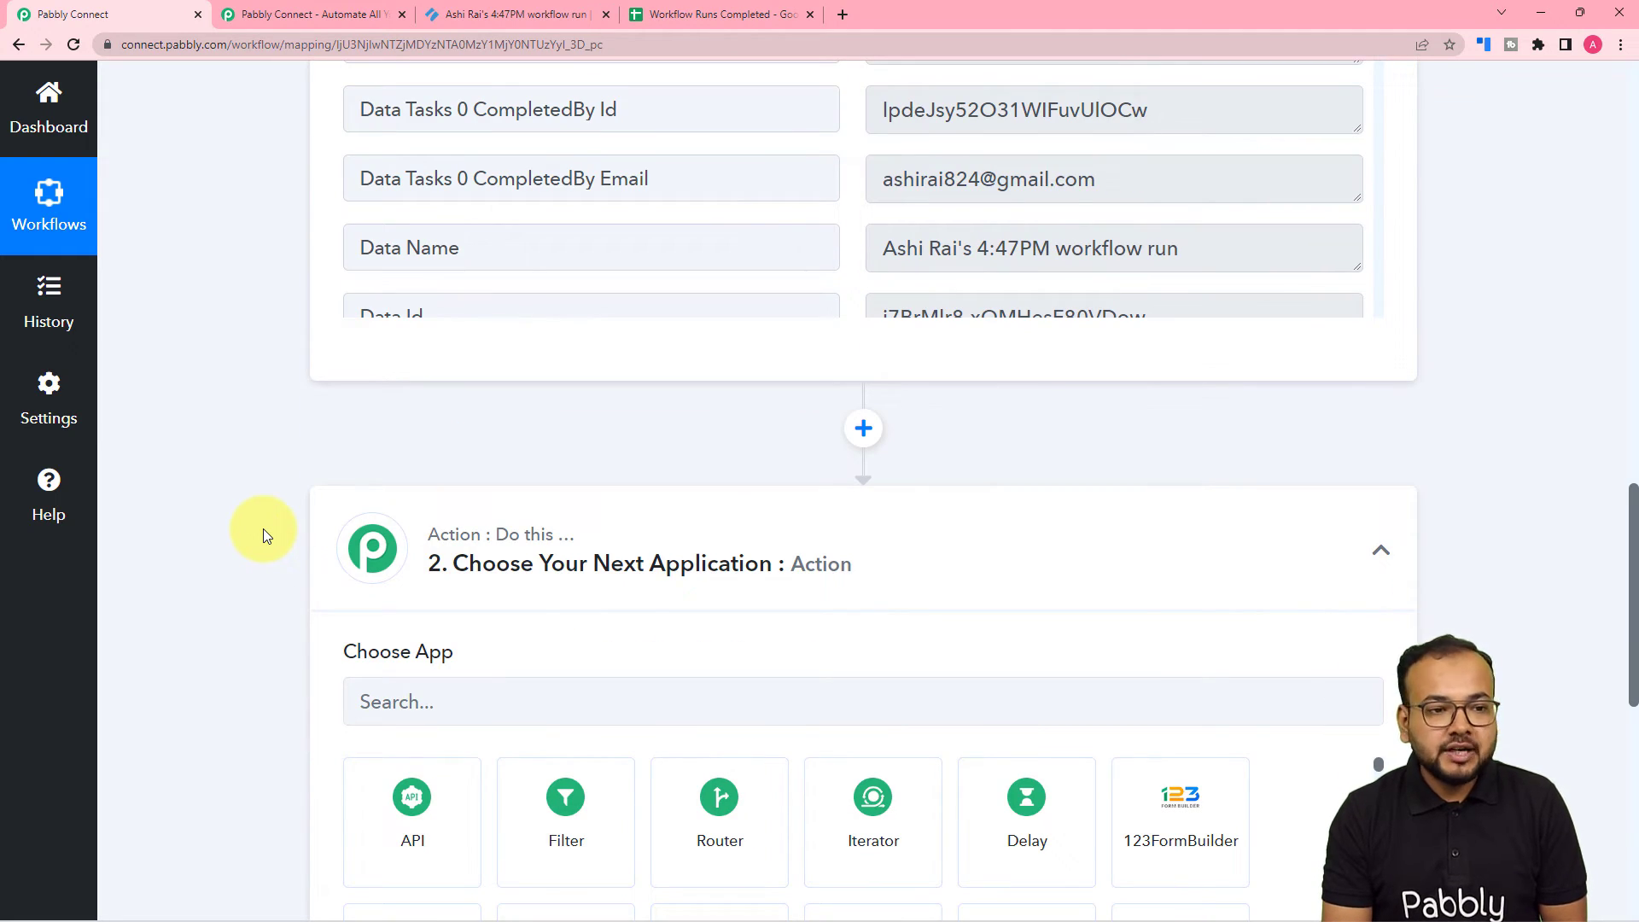
click(688, 13)
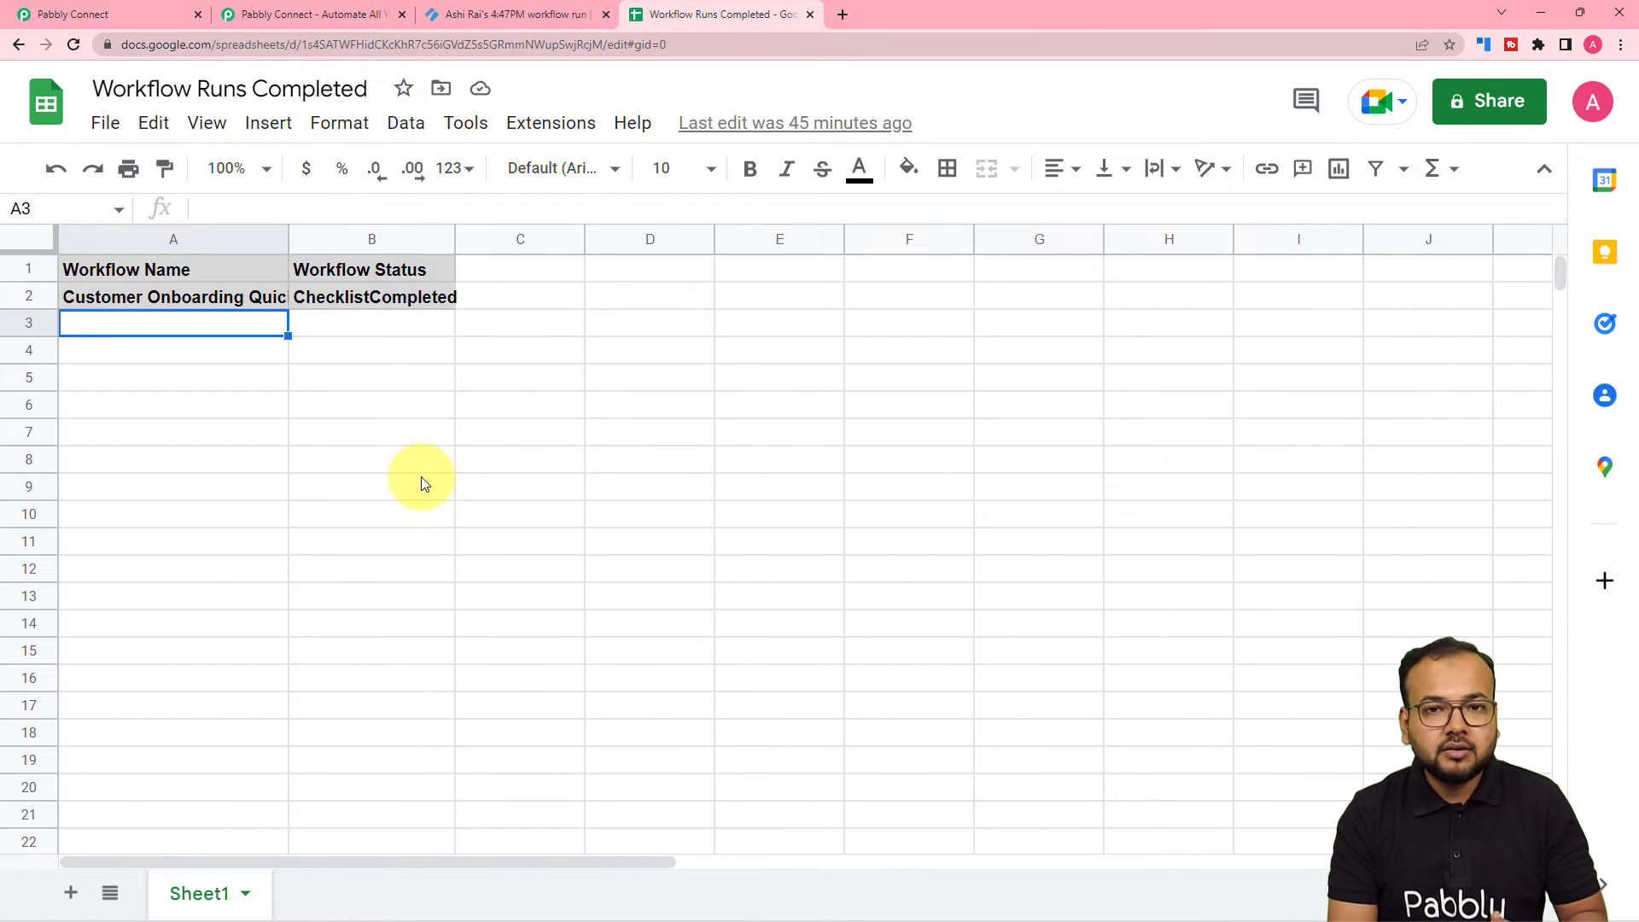
Return to Pabbly Connect and set the action step to Google Sheets with the Add New Row event
click(54, 18)
scroll(162, 456, down, 4)
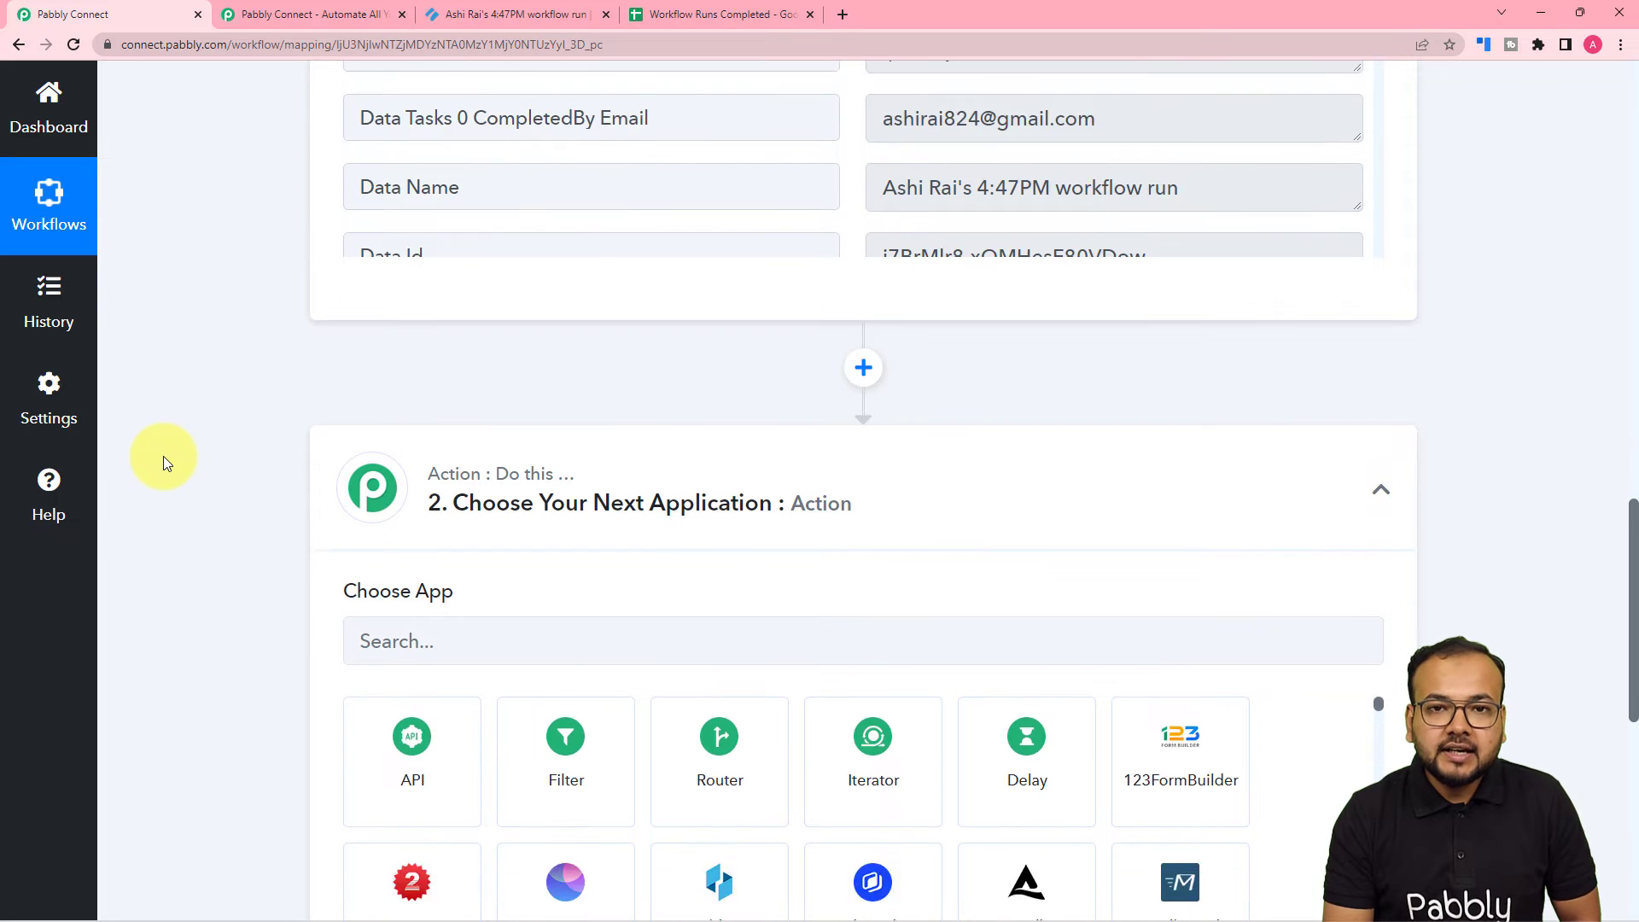
click(507, 362)
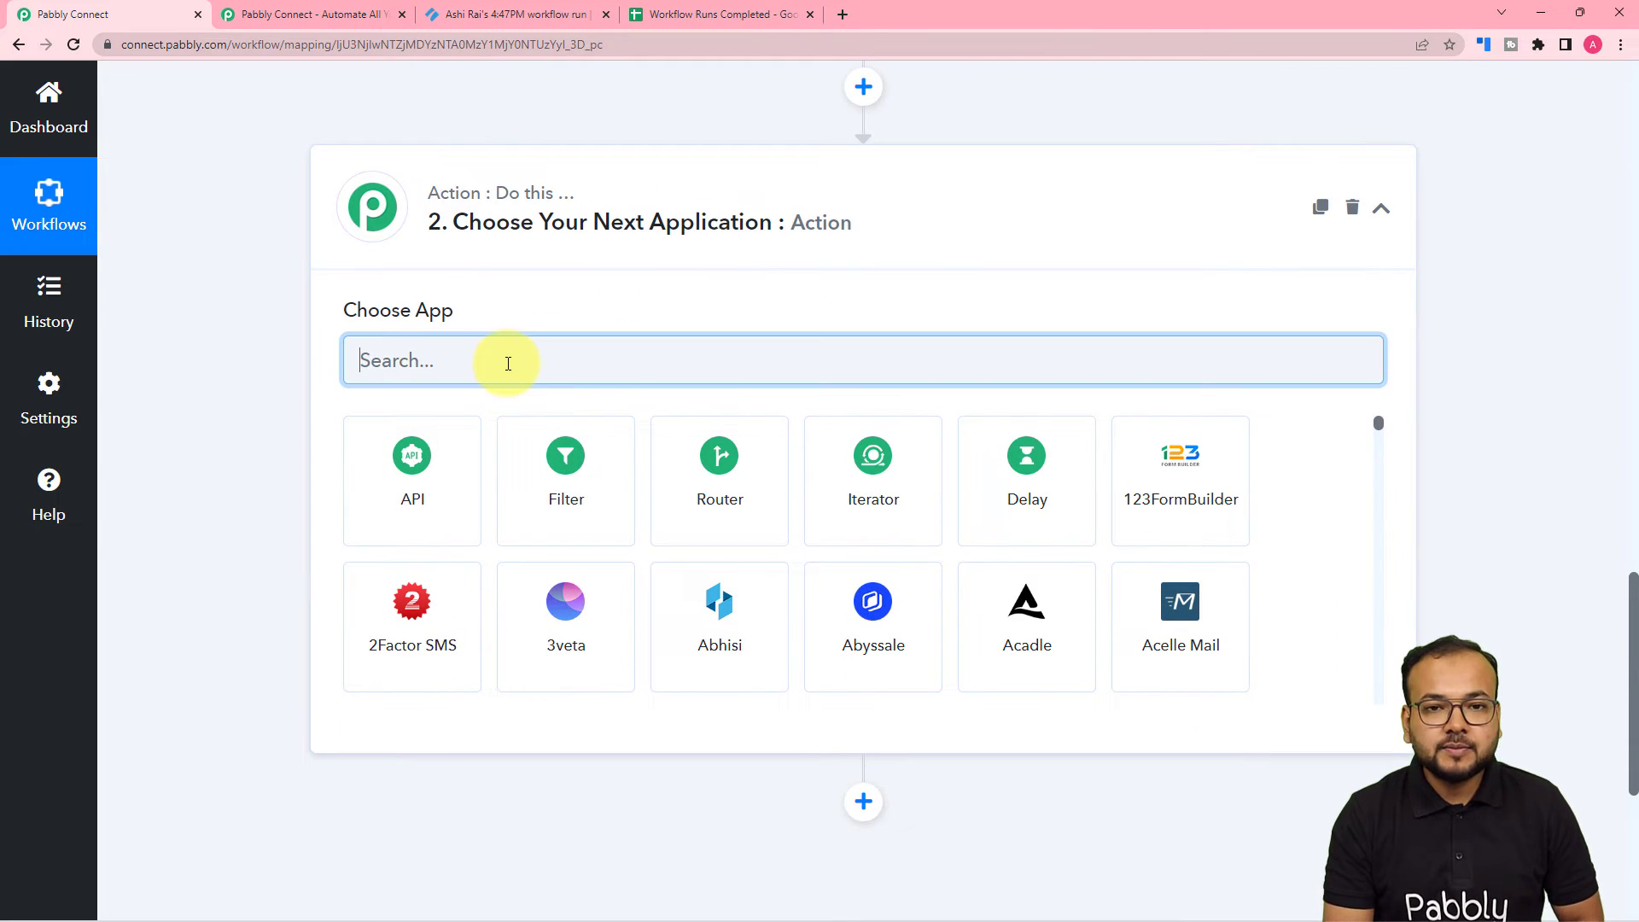
text(goo)
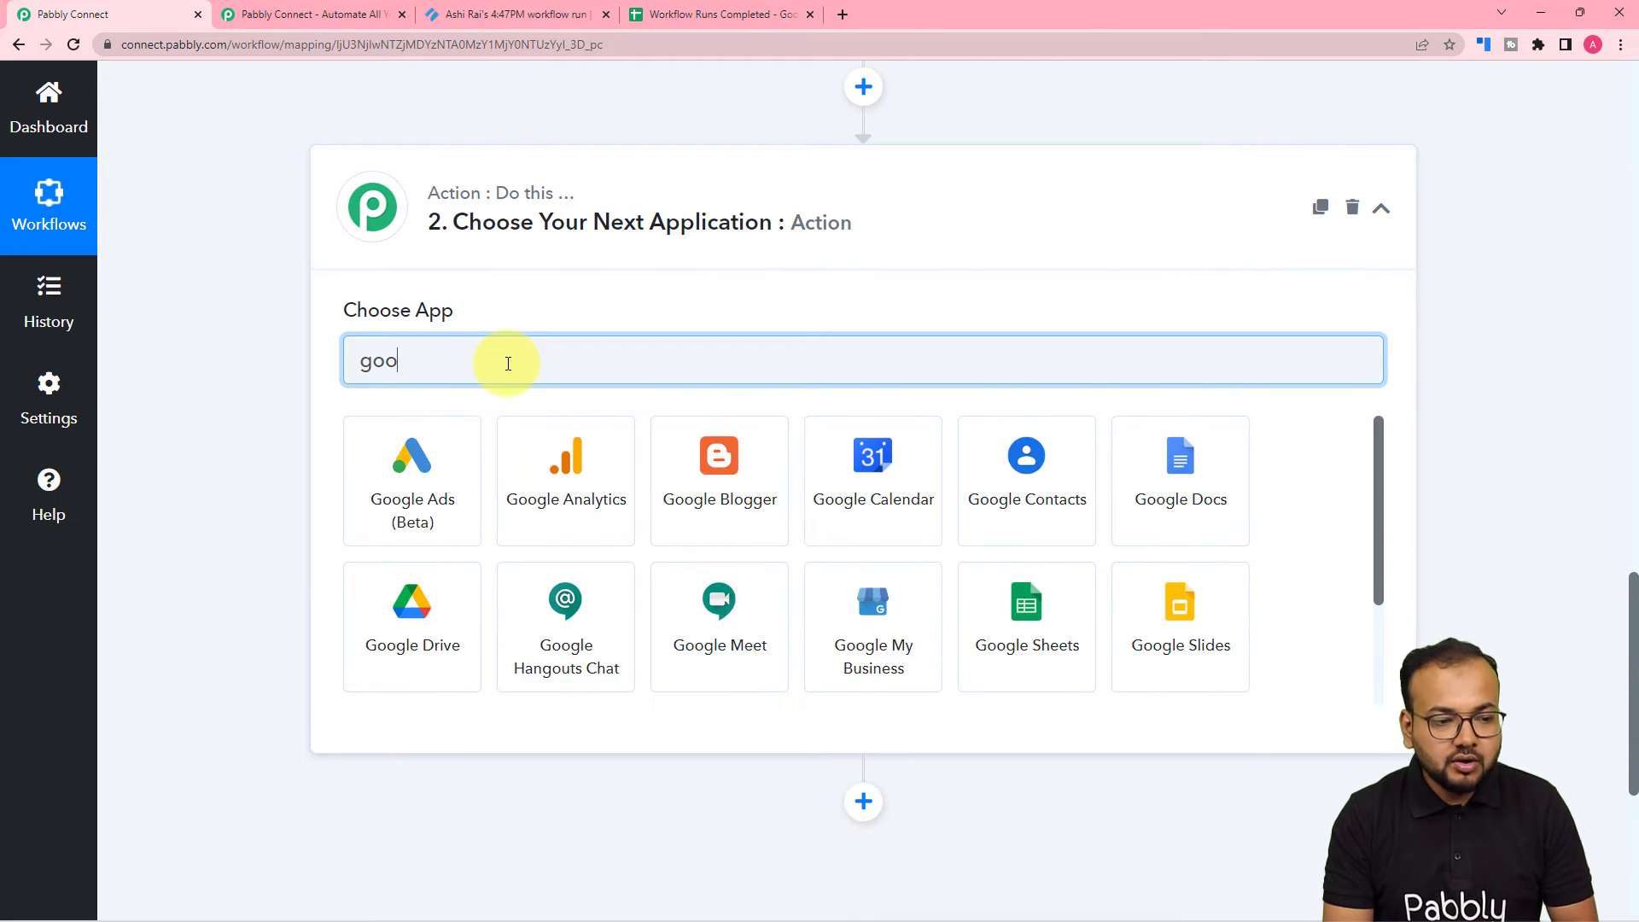
click(1007, 626)
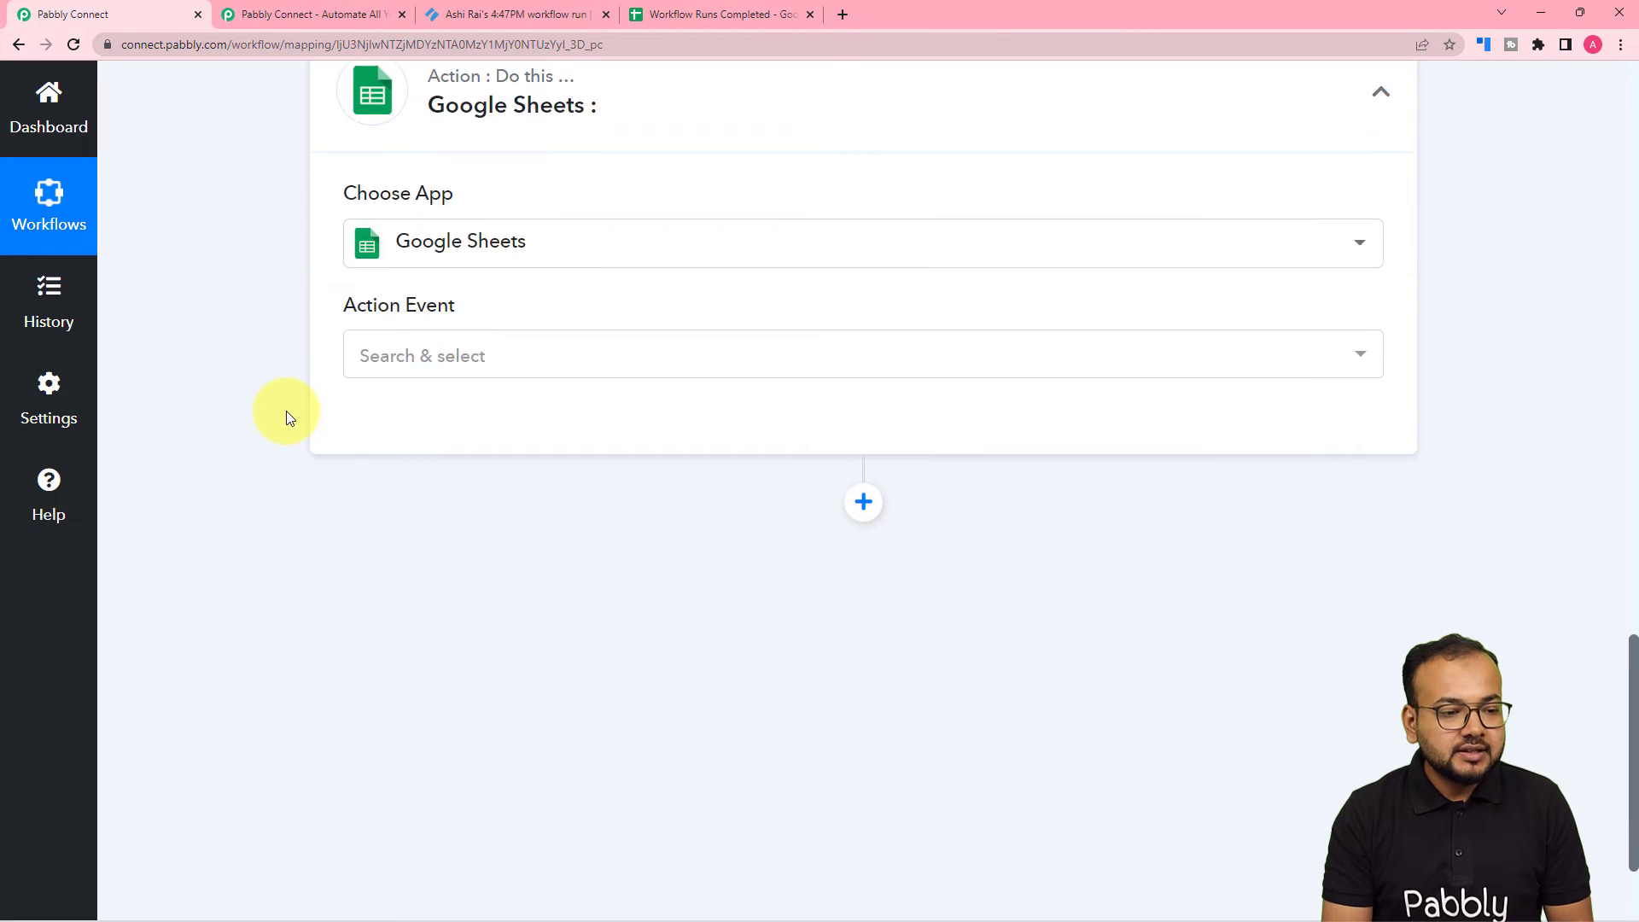
click(449, 320)
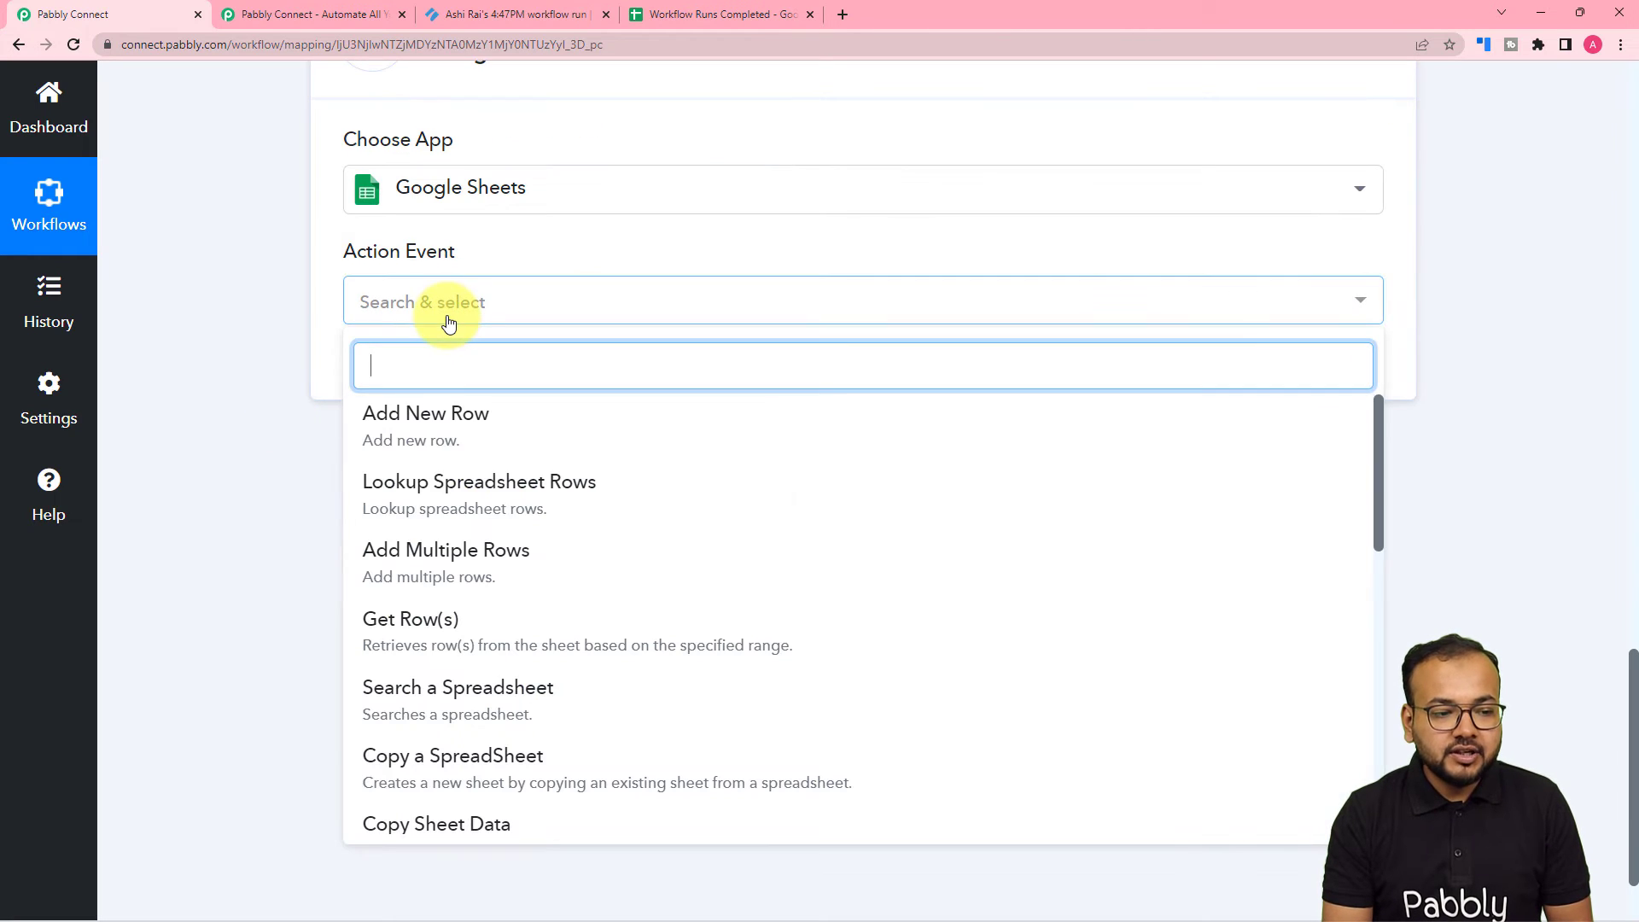
click(376, 431)
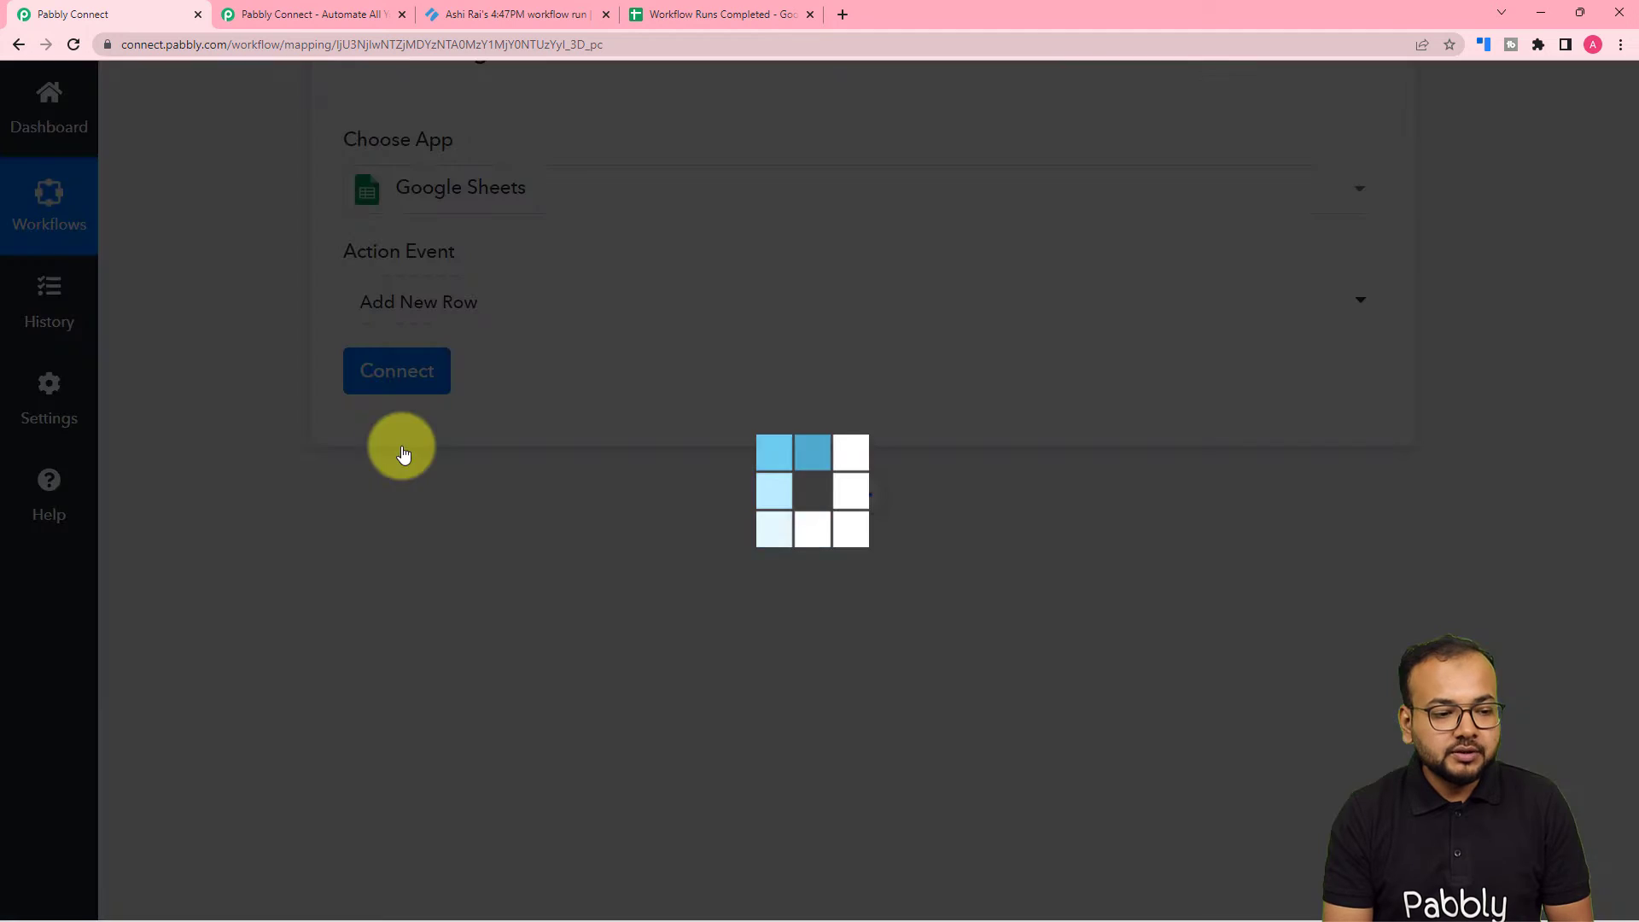
Add a new Google Sheets connection to the action step and authorize Pabbly Connect's access with the Google account
click(395, 370)
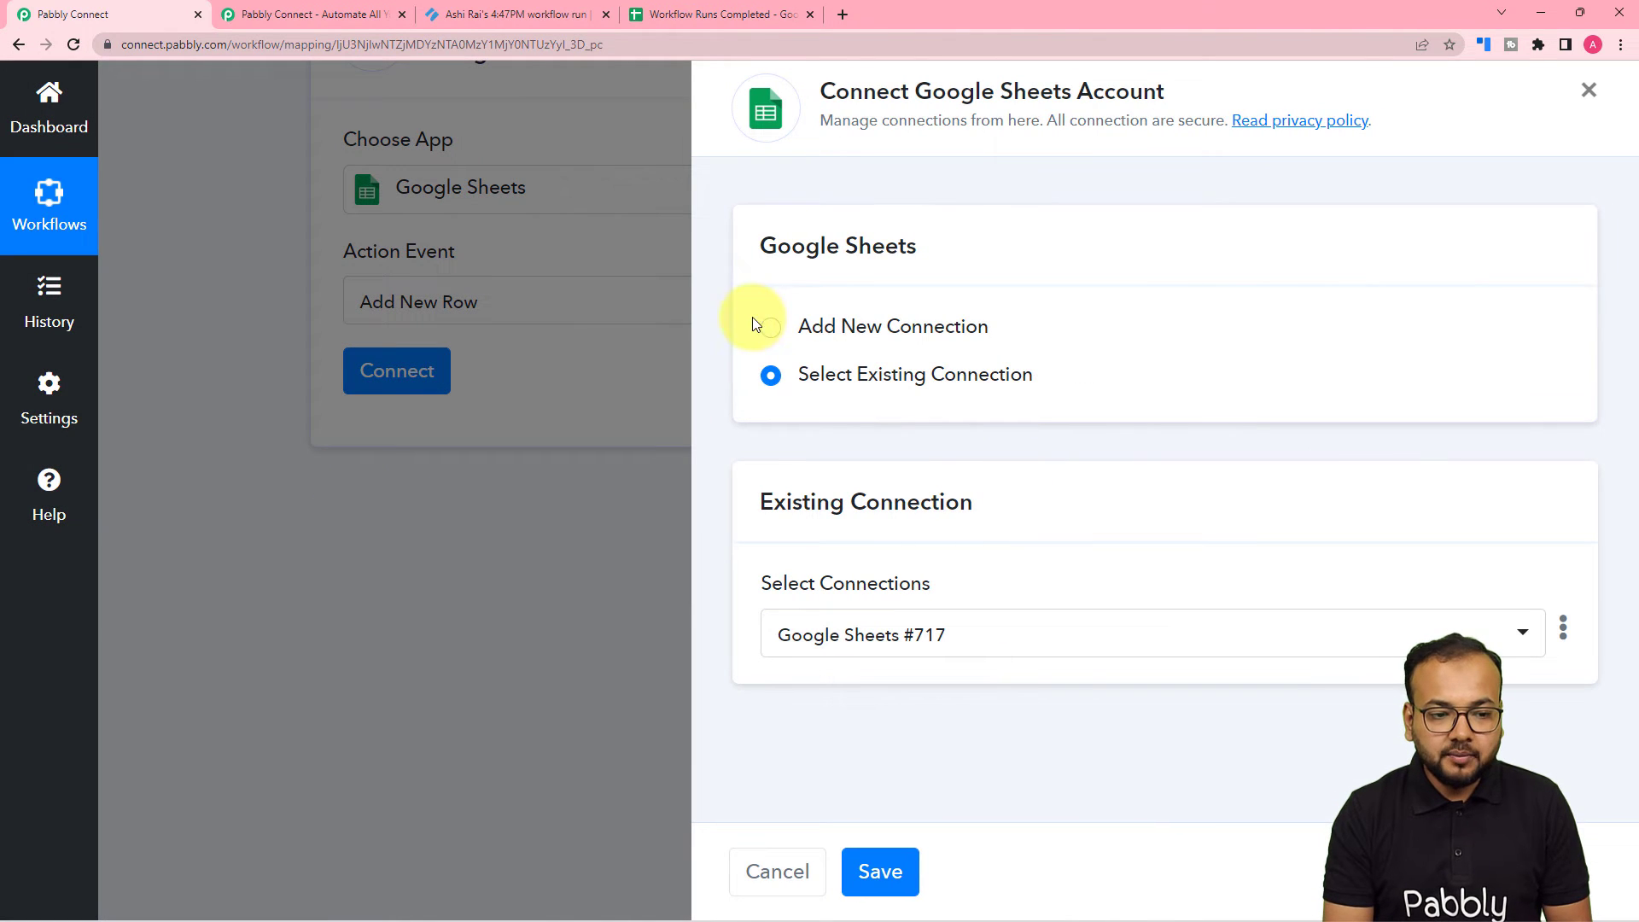
click(769, 330)
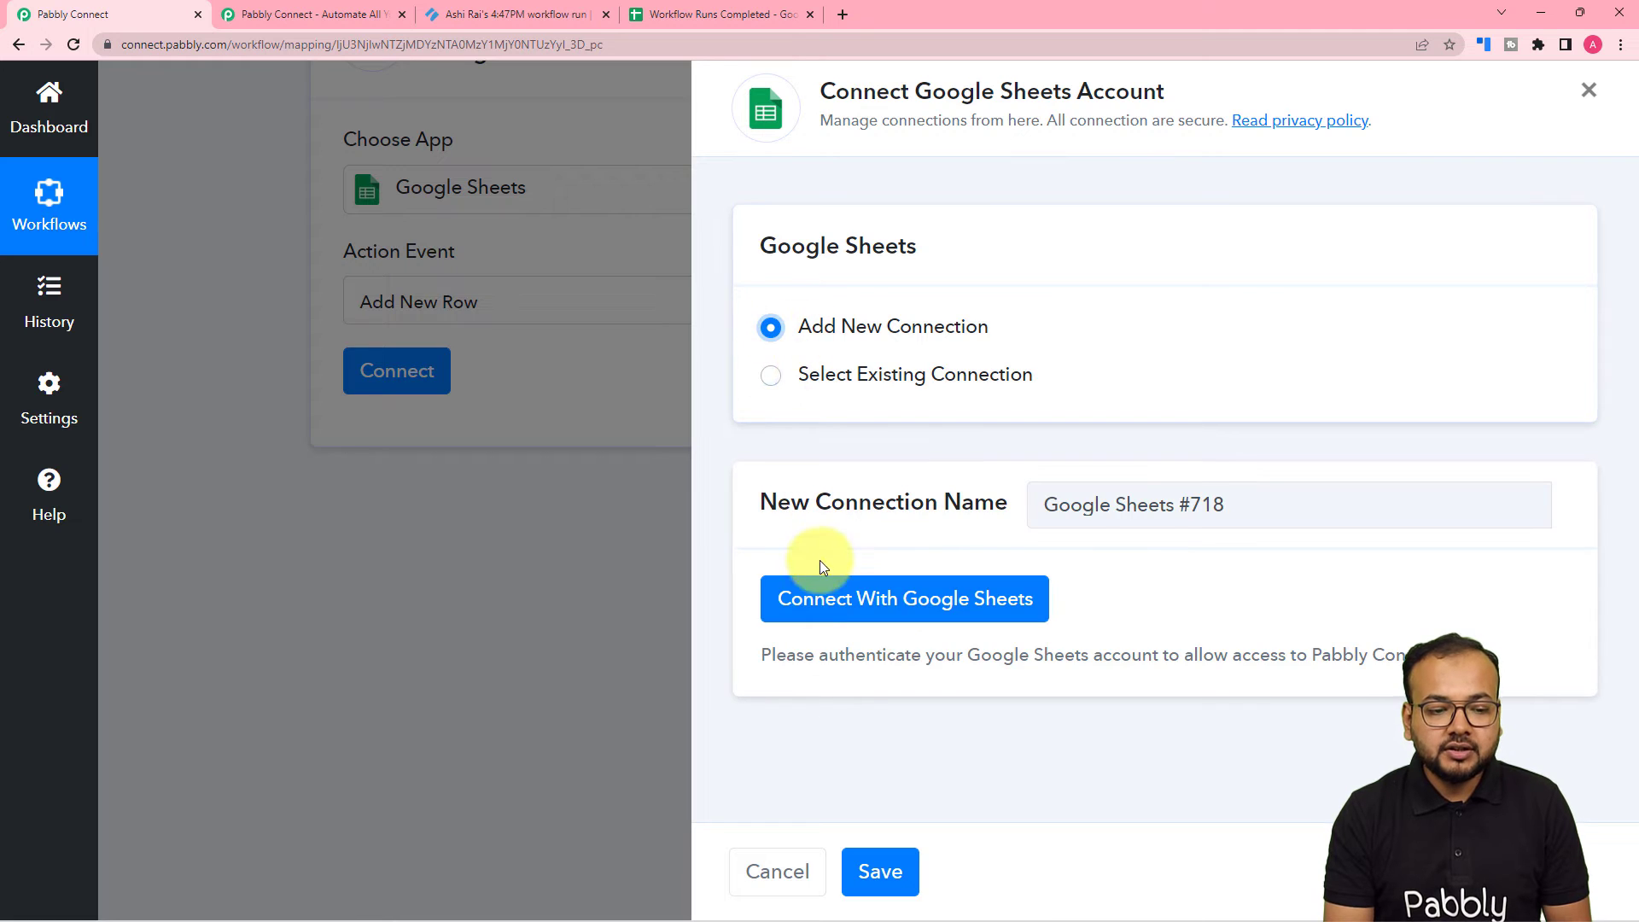
click(816, 596)
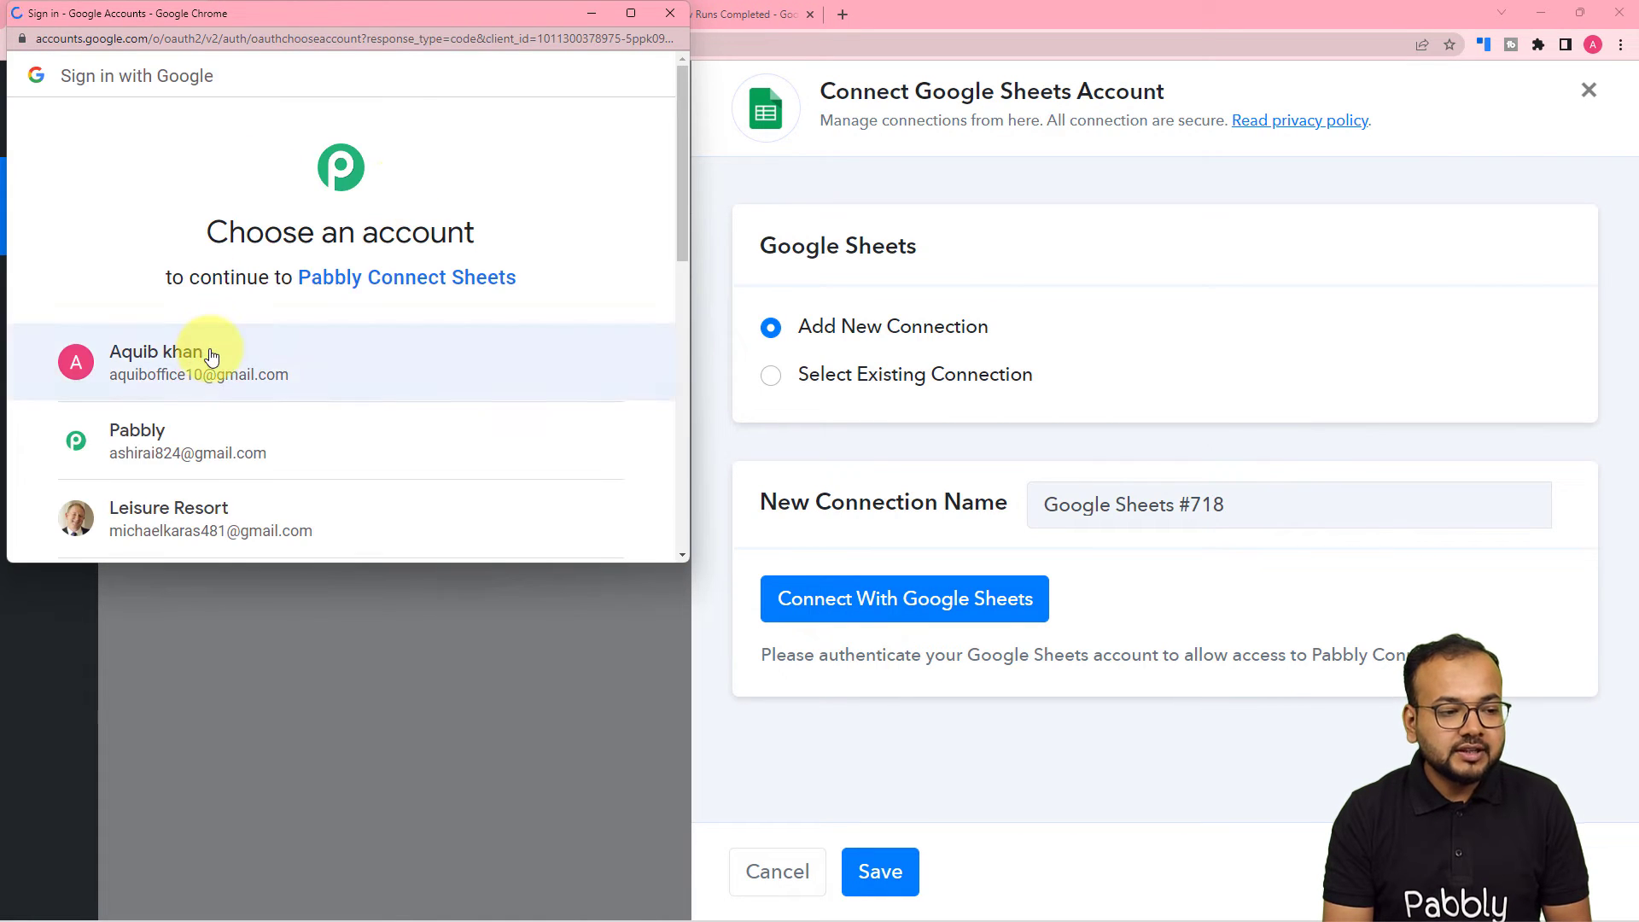
click(201, 350)
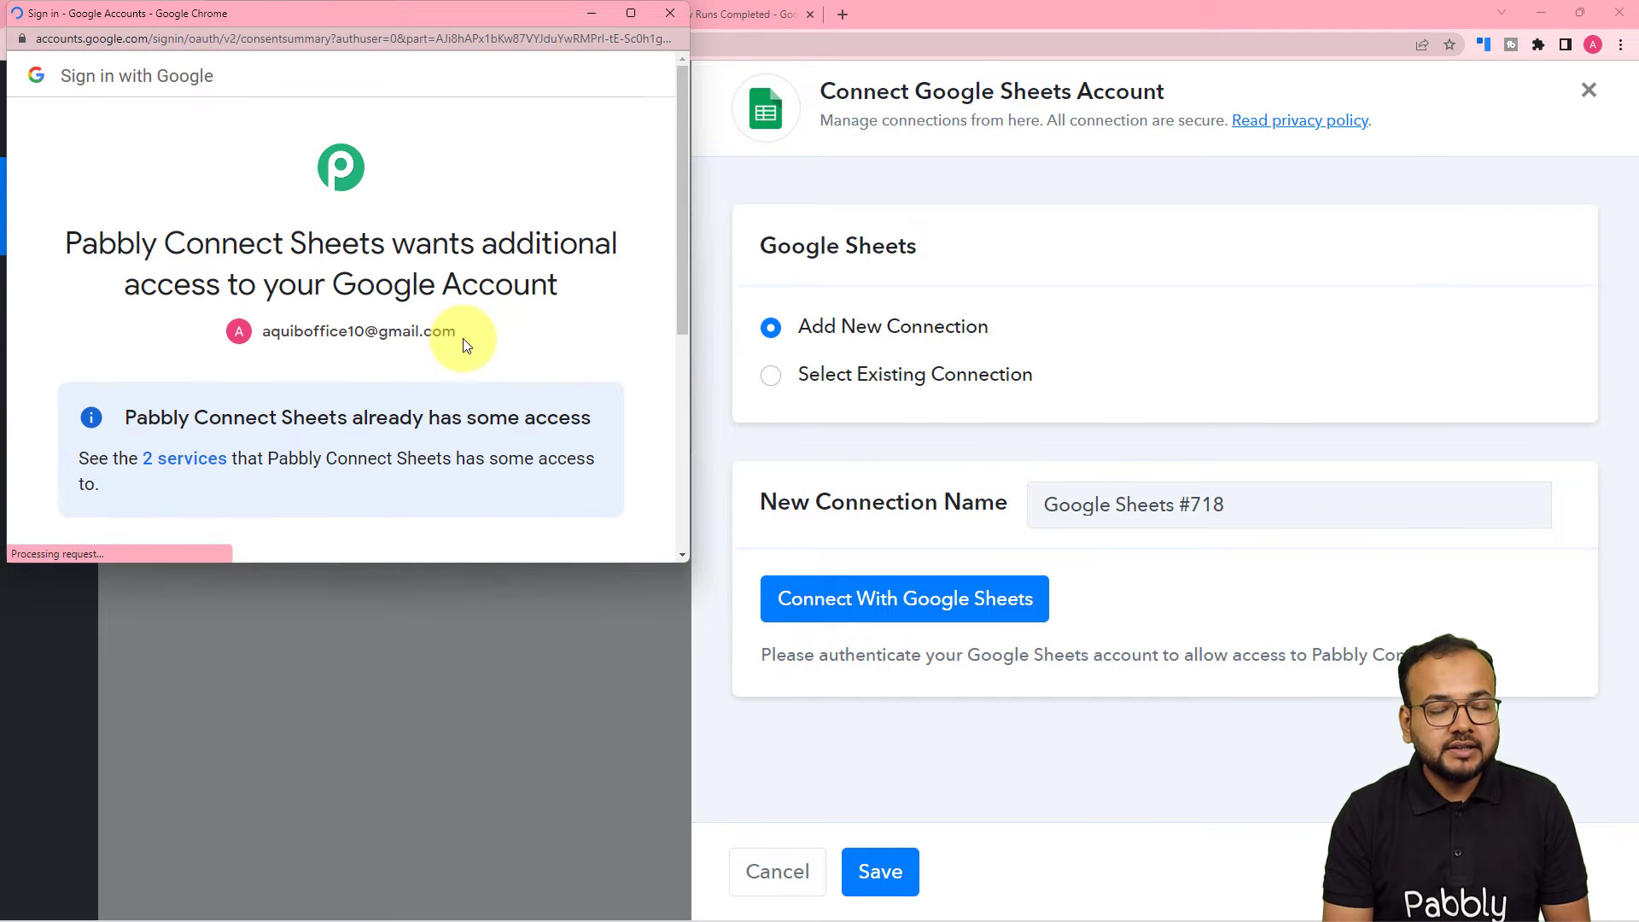
scroll(437, 283, down, 5)
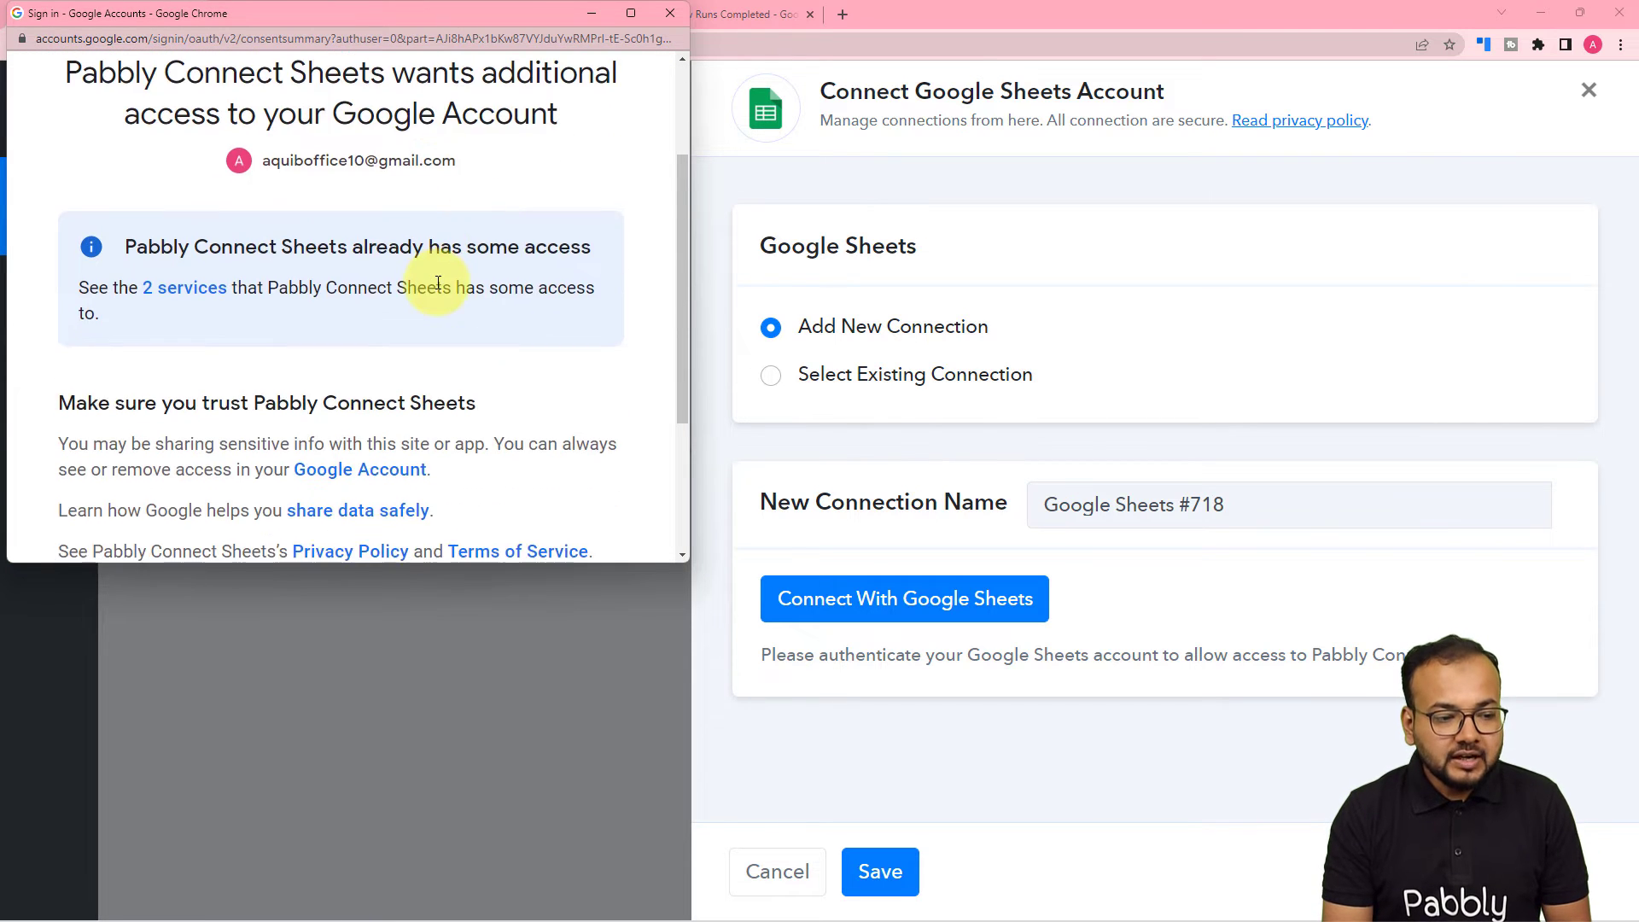
click(439, 394)
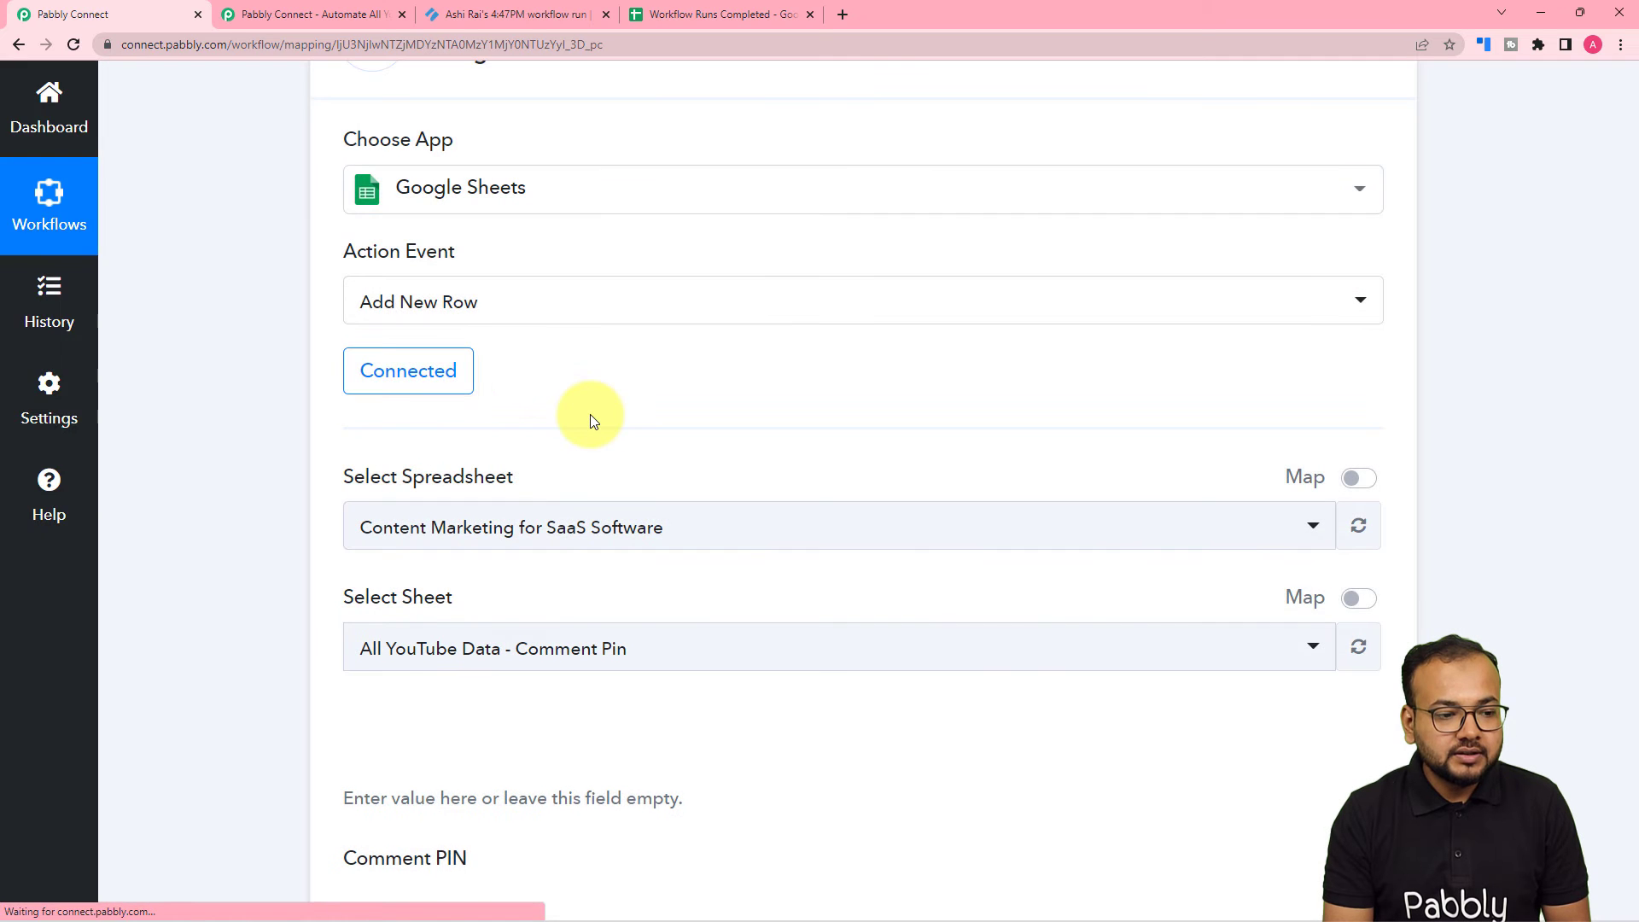
Select Workflow Runs Completed as the action's spreadsheet, checking its title and its Sheet1 tab in Google Sheets
scroll(241, 450, down, 3)
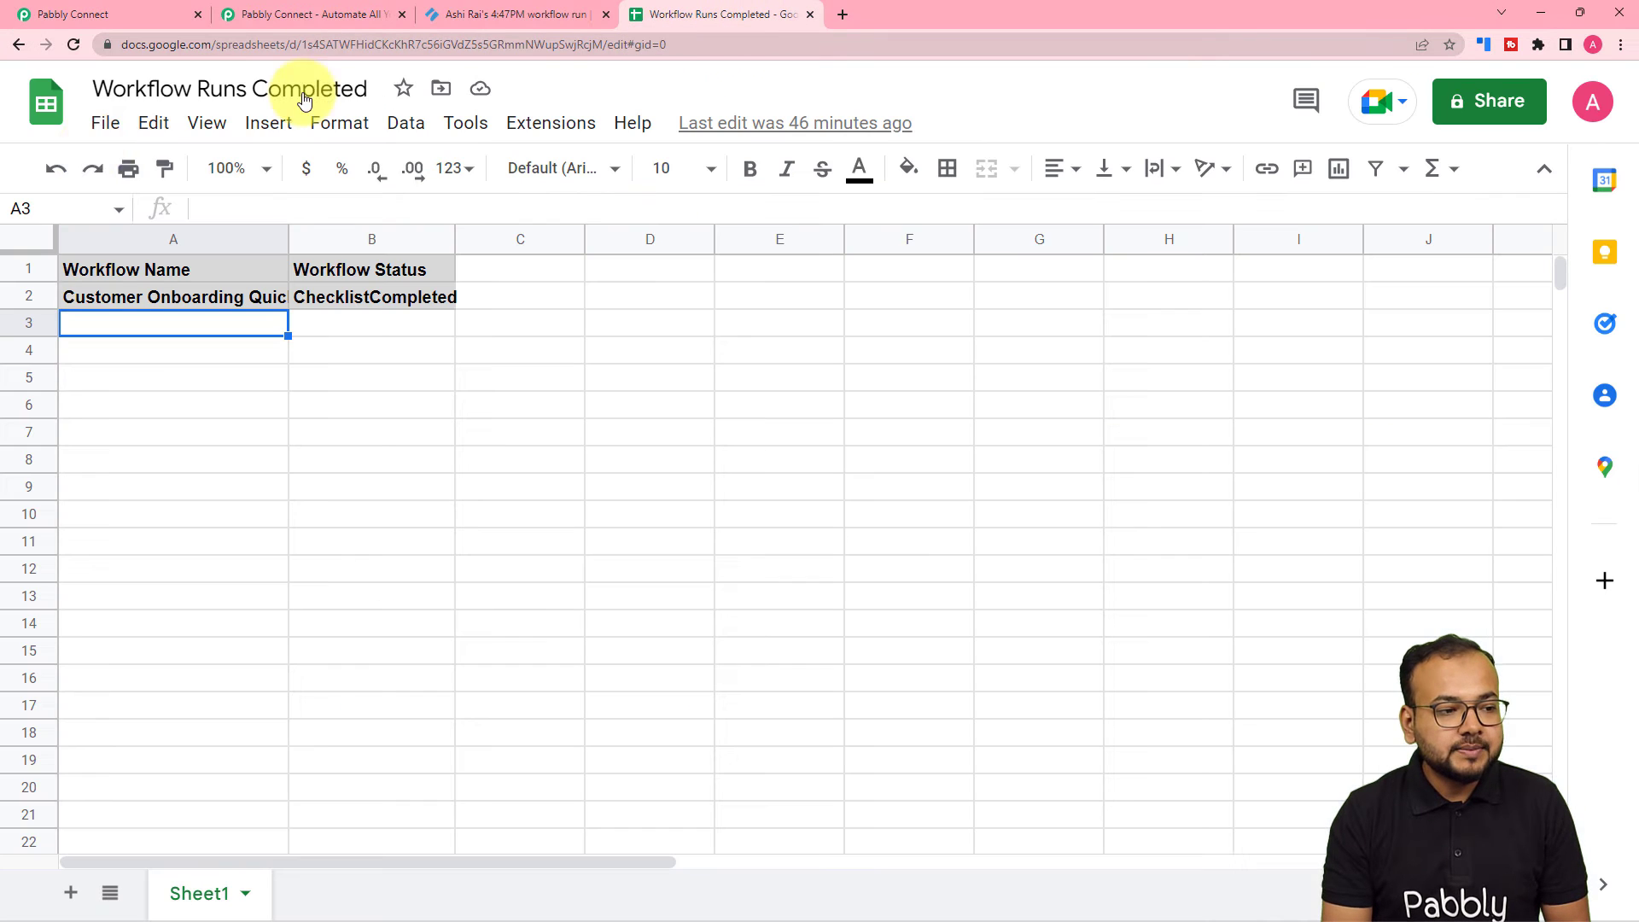
click(734, 14)
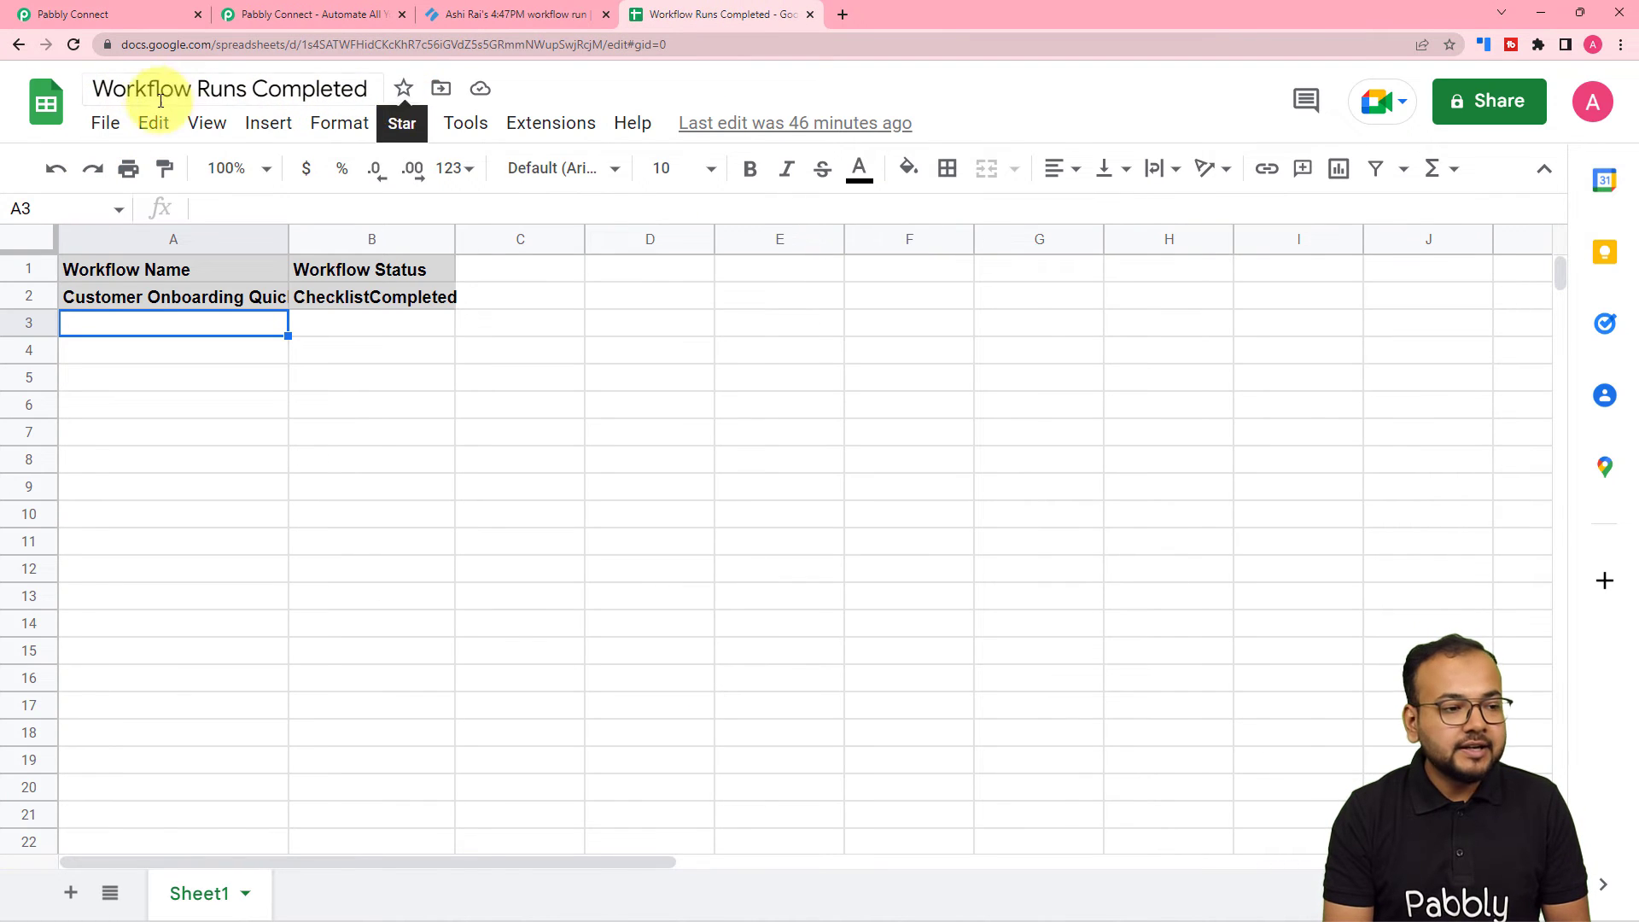
click(88, 12)
click(413, 286)
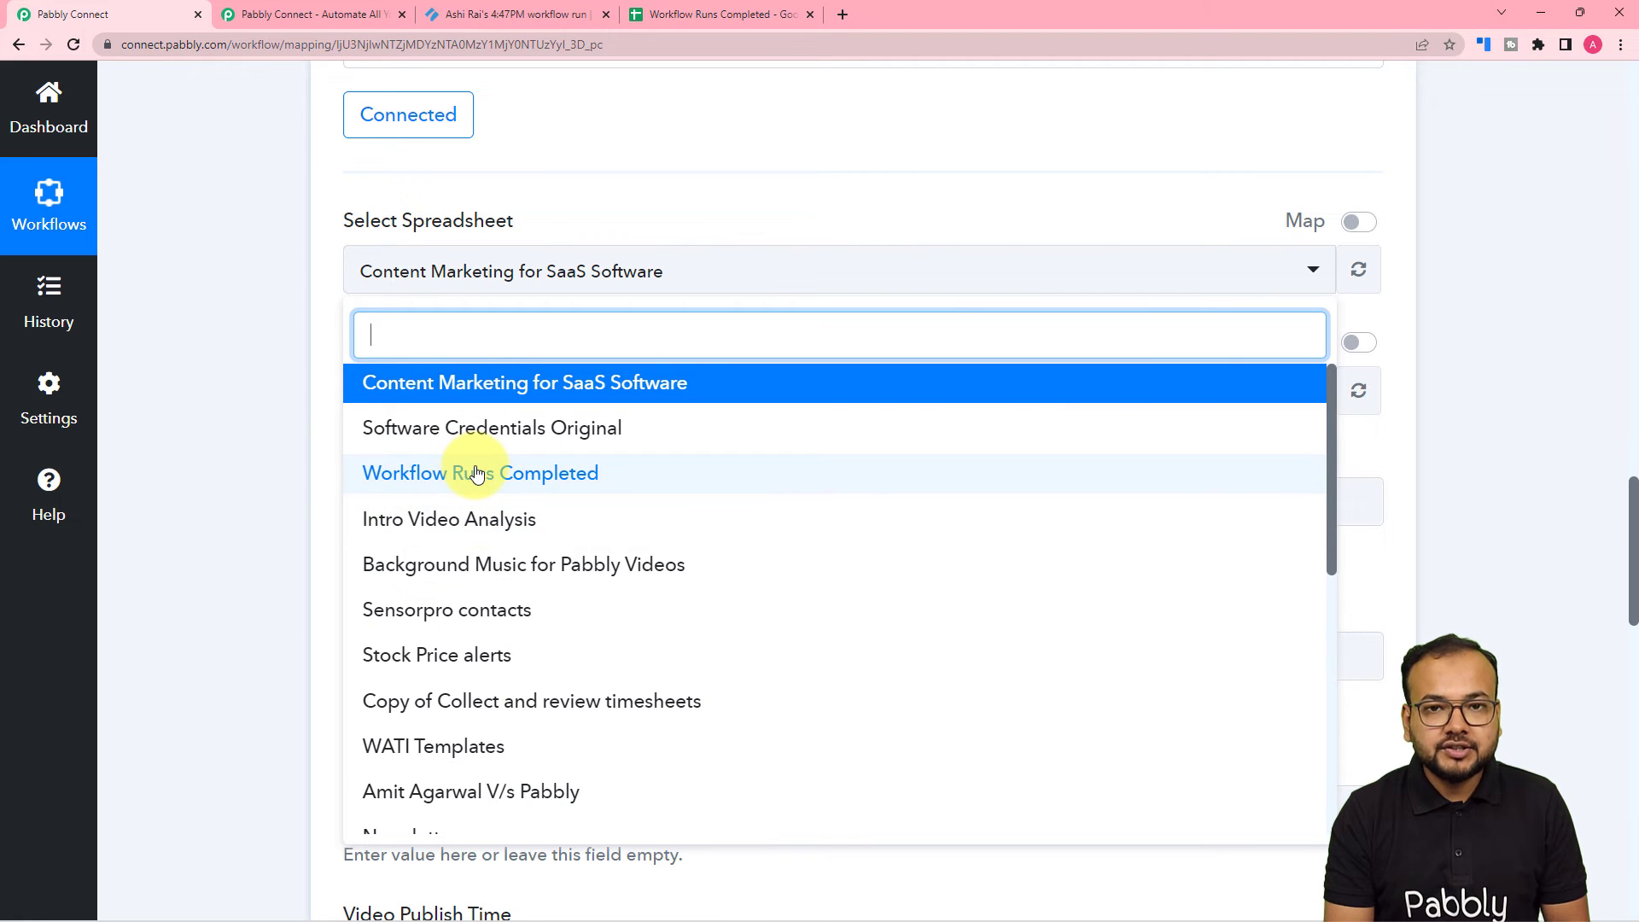
click(422, 474)
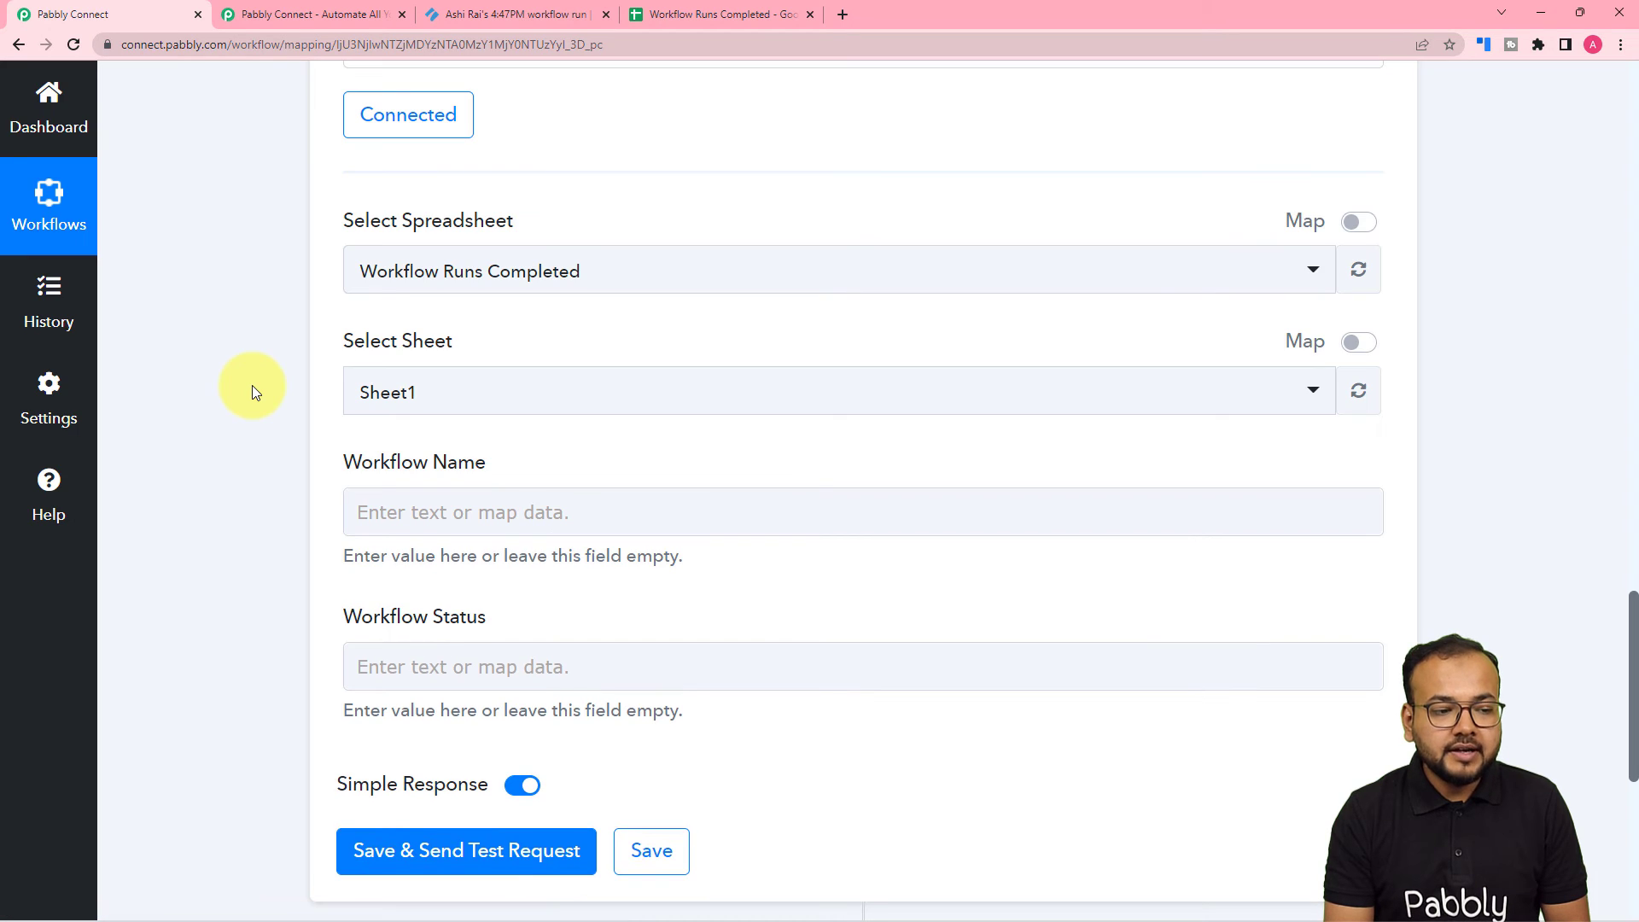
scroll(342, 358, down, 2)
click(688, 12)
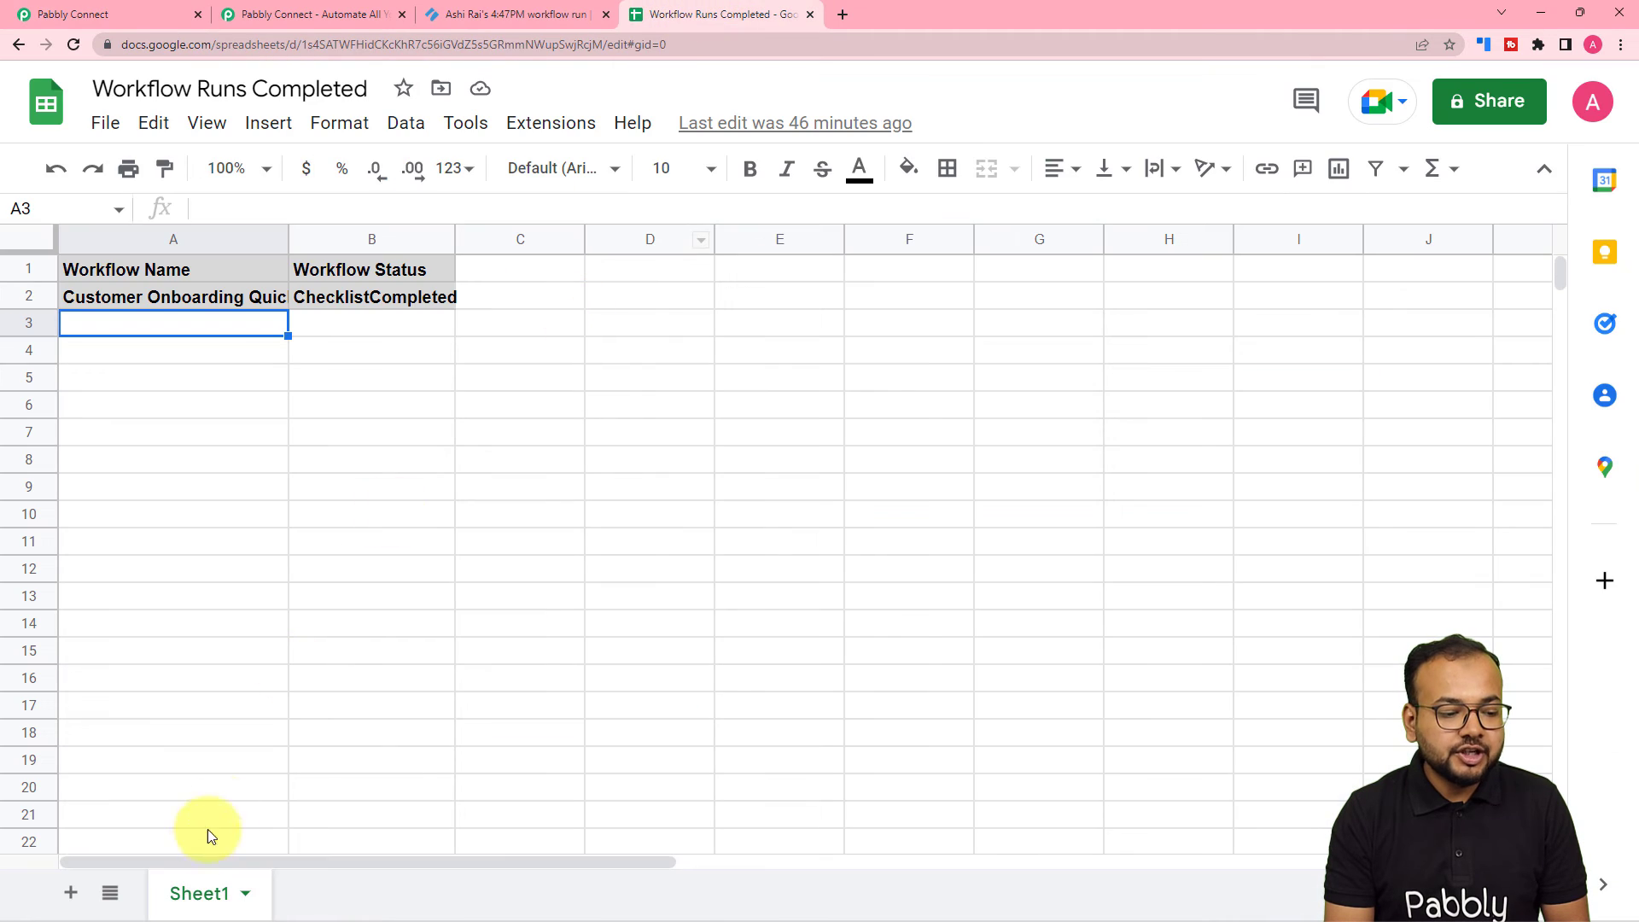
click(138, 12)
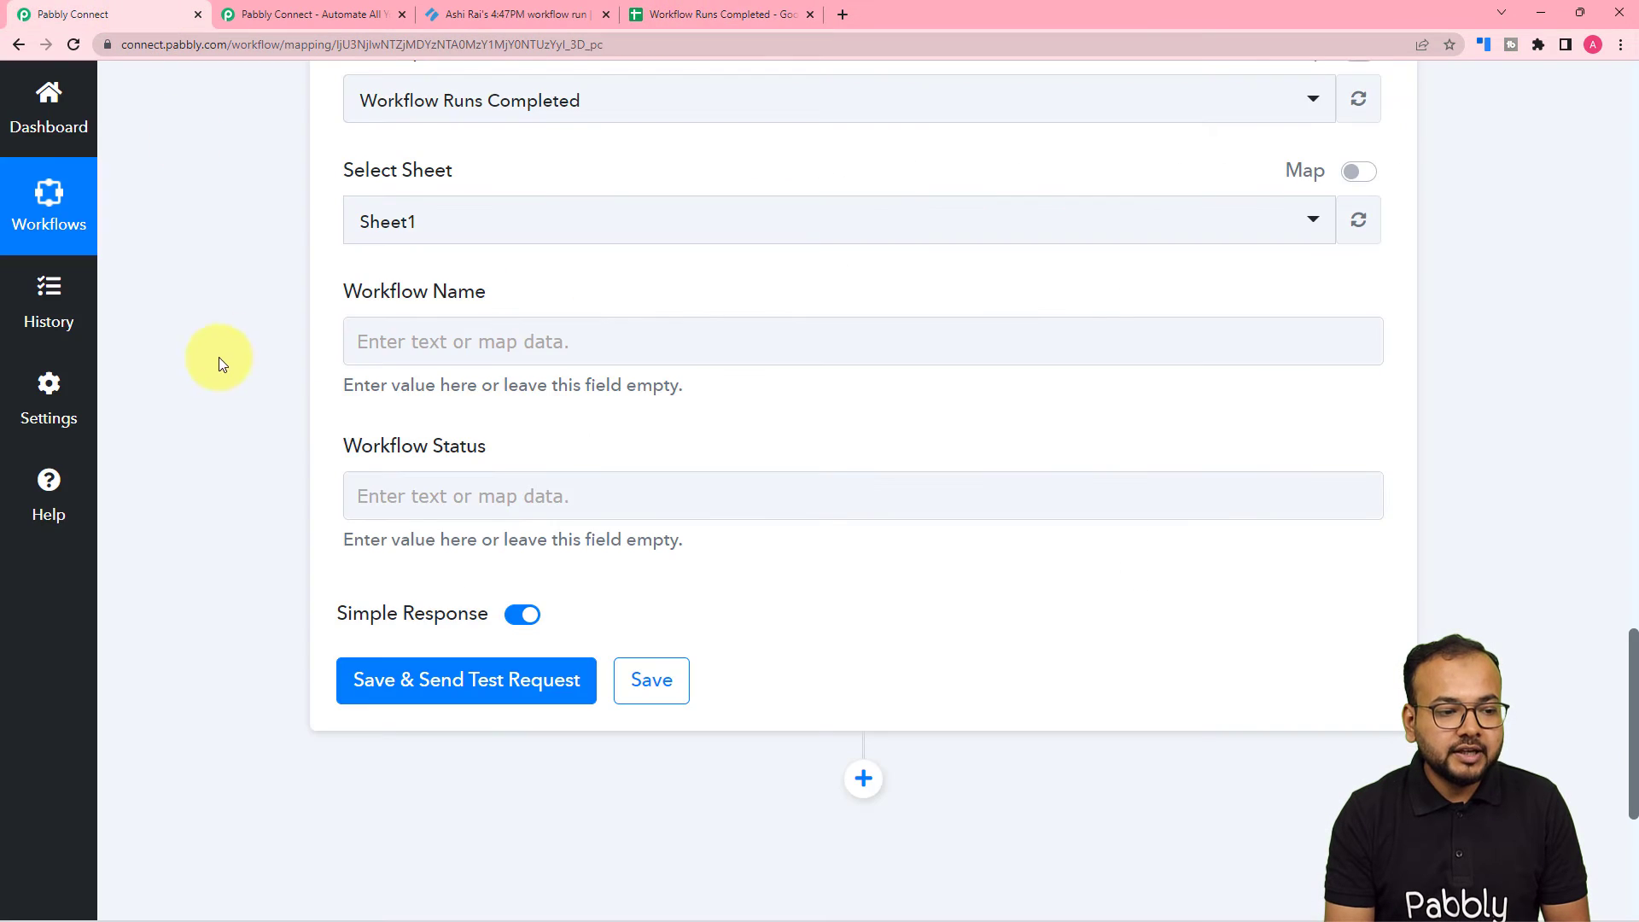
Compare the Workflow Name and Workflow Status fields with the spreadsheet's column headers, and review the trigger's captured response data
click(398, 337)
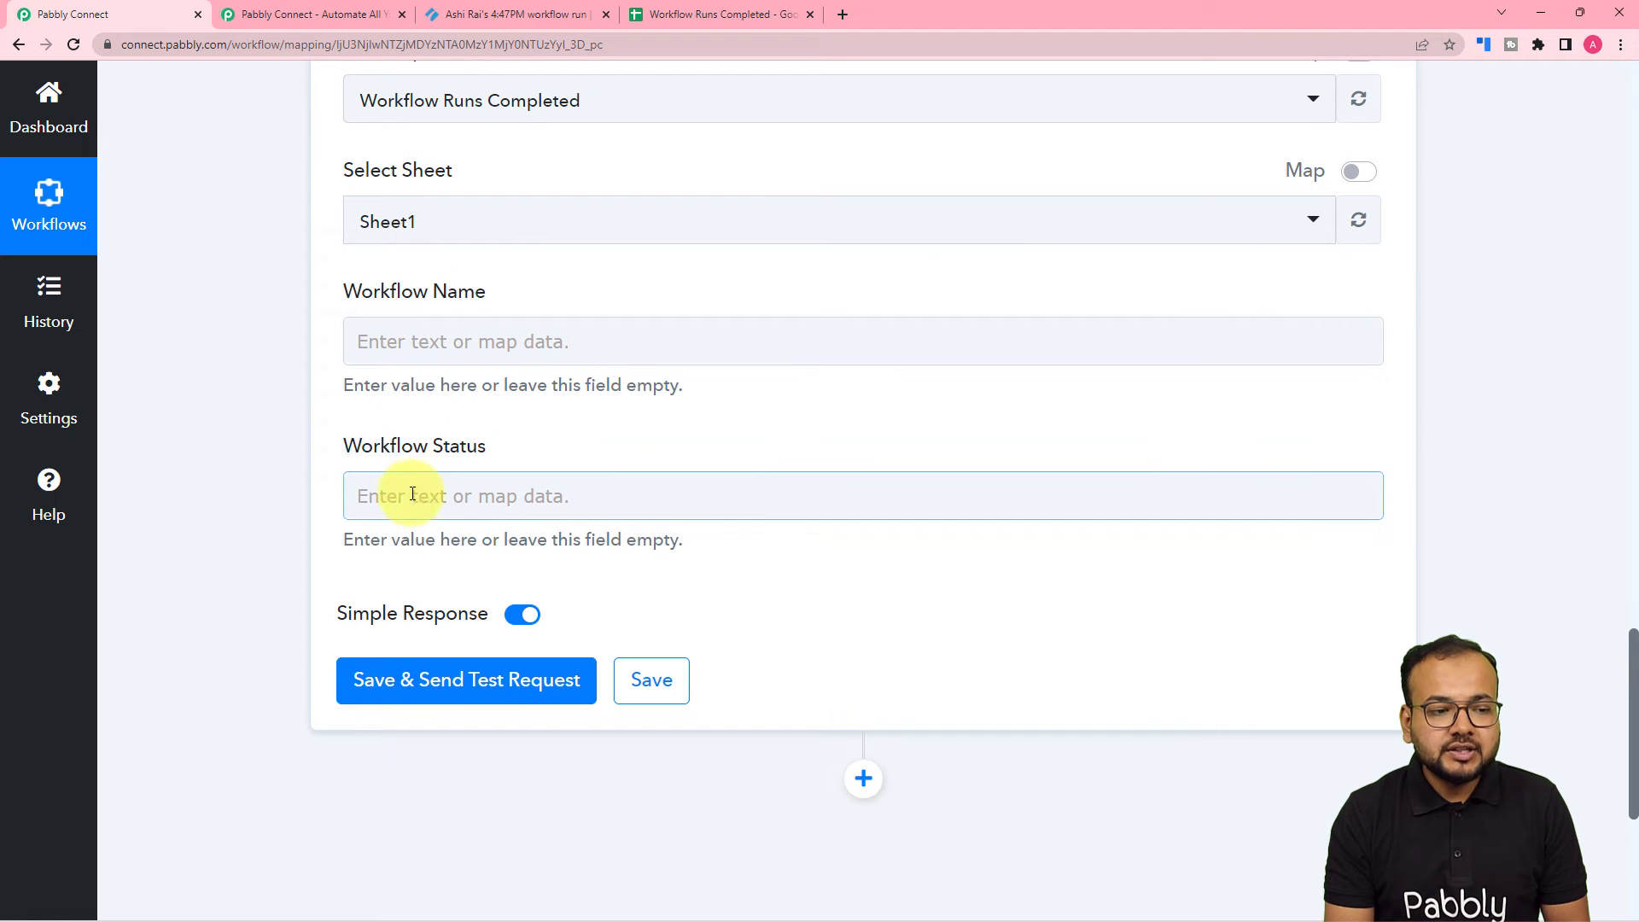
click(663, 23)
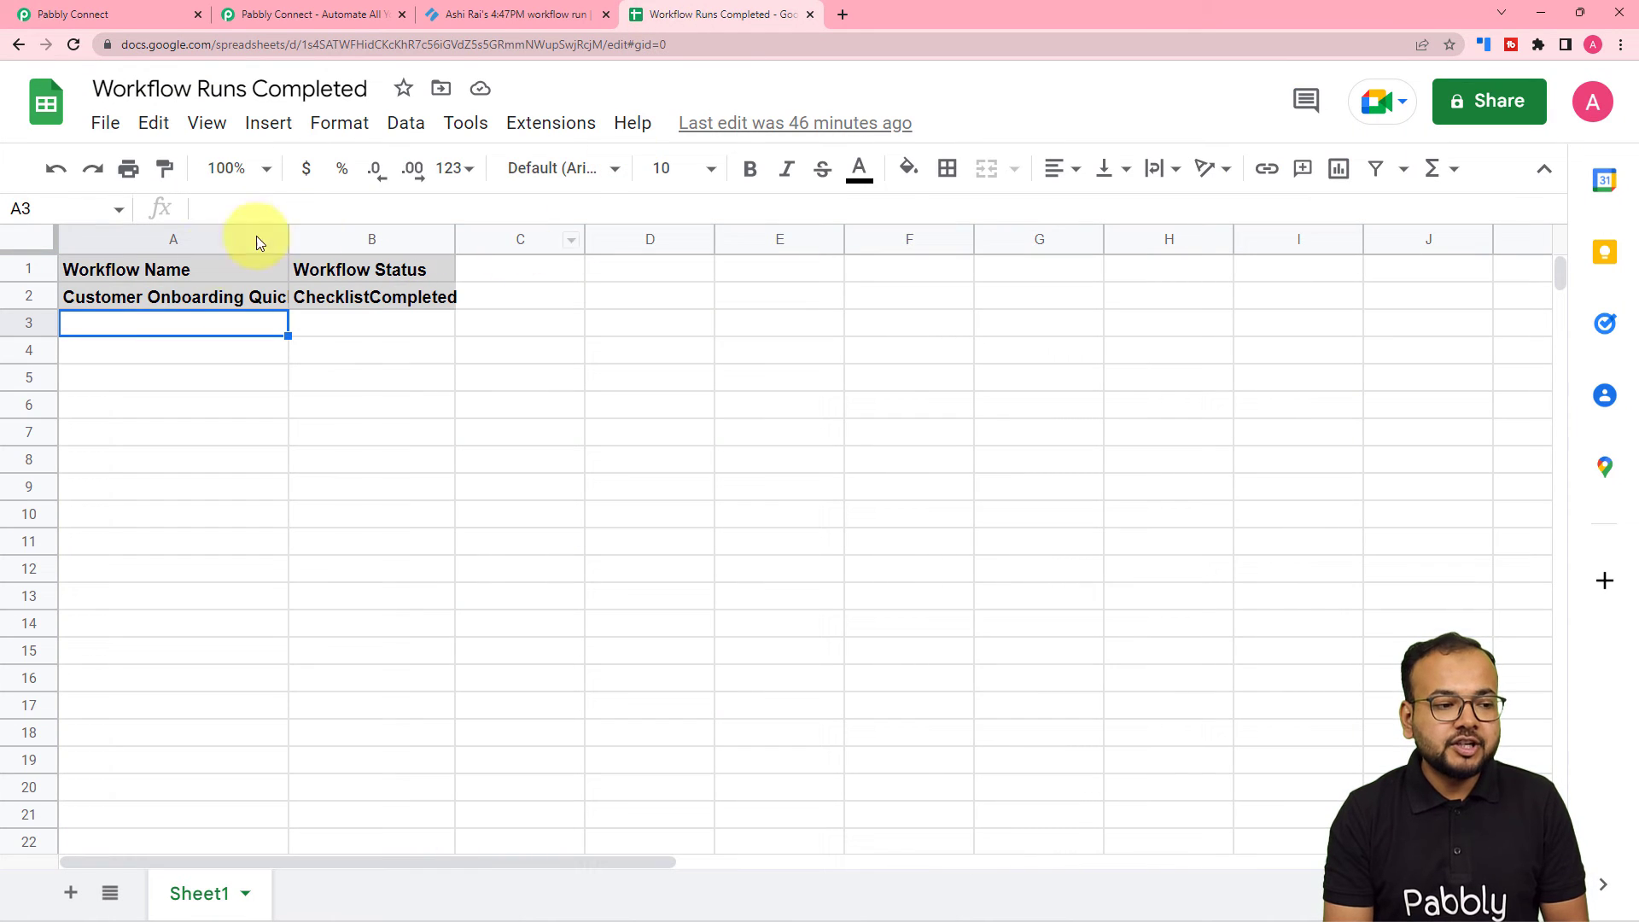
click(192, 270)
click(389, 275)
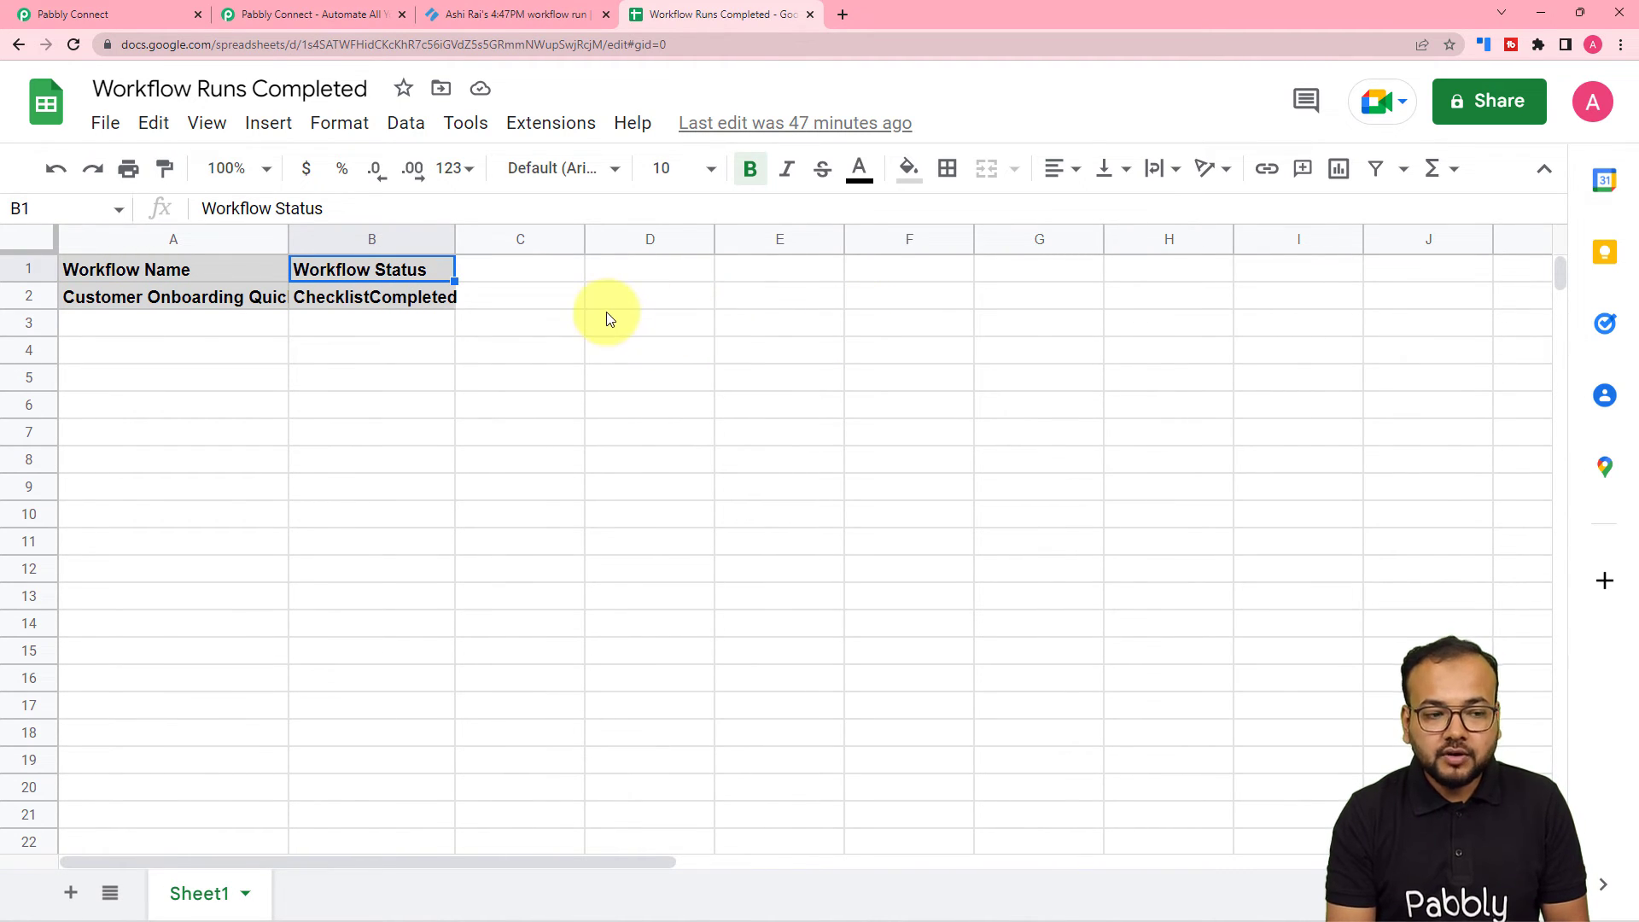
click(96, 9)
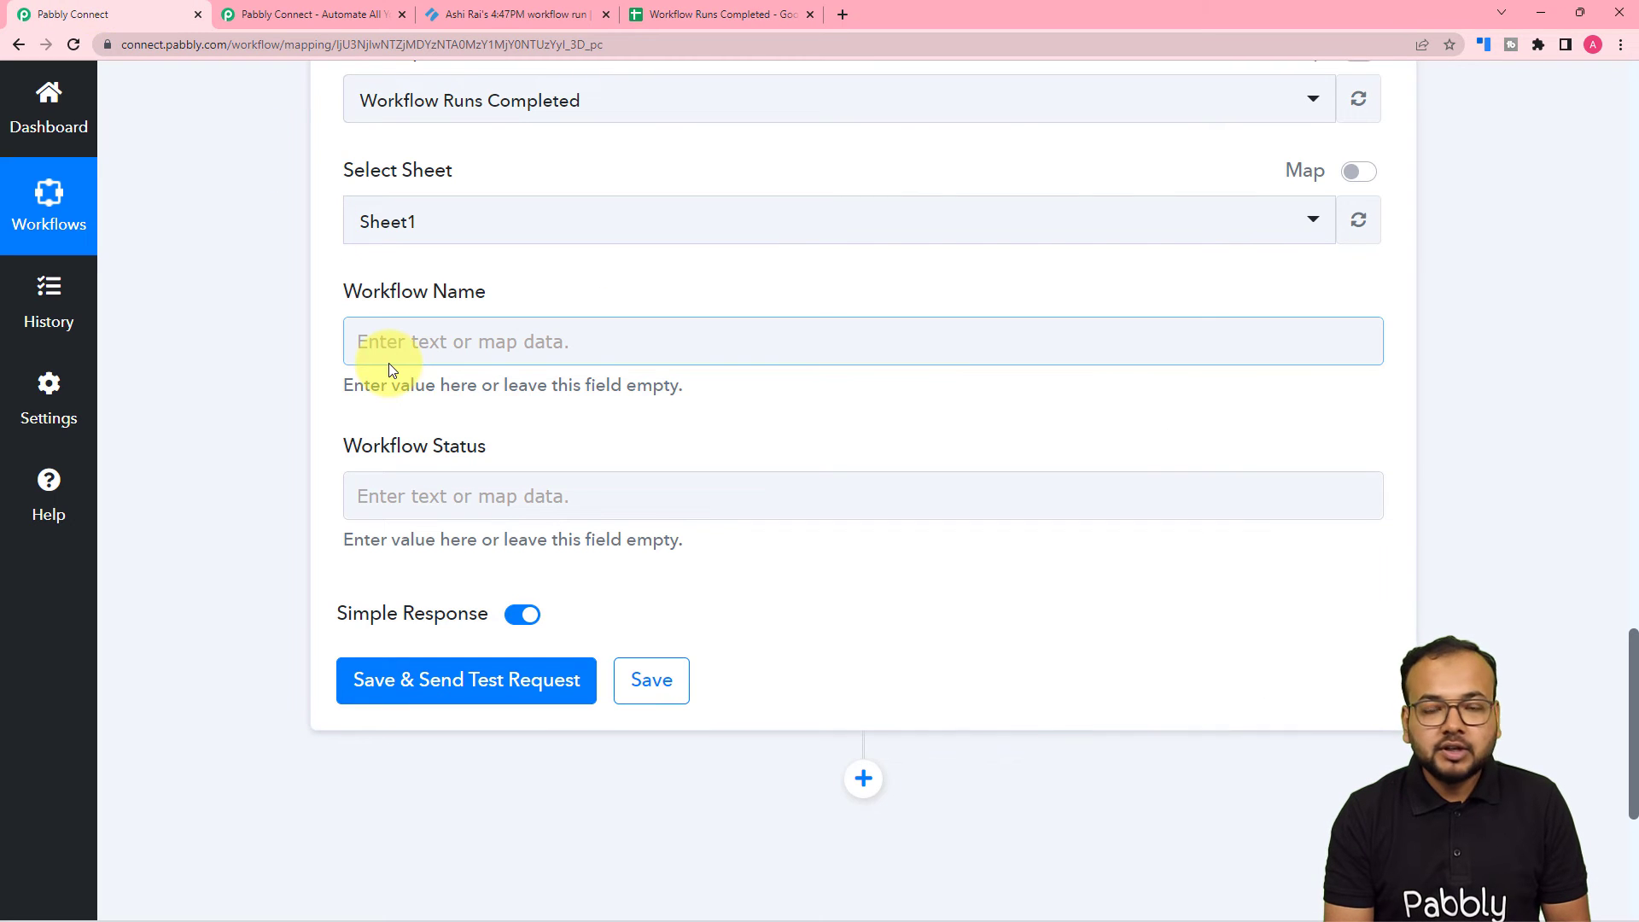
click(694, 9)
click(104, 17)
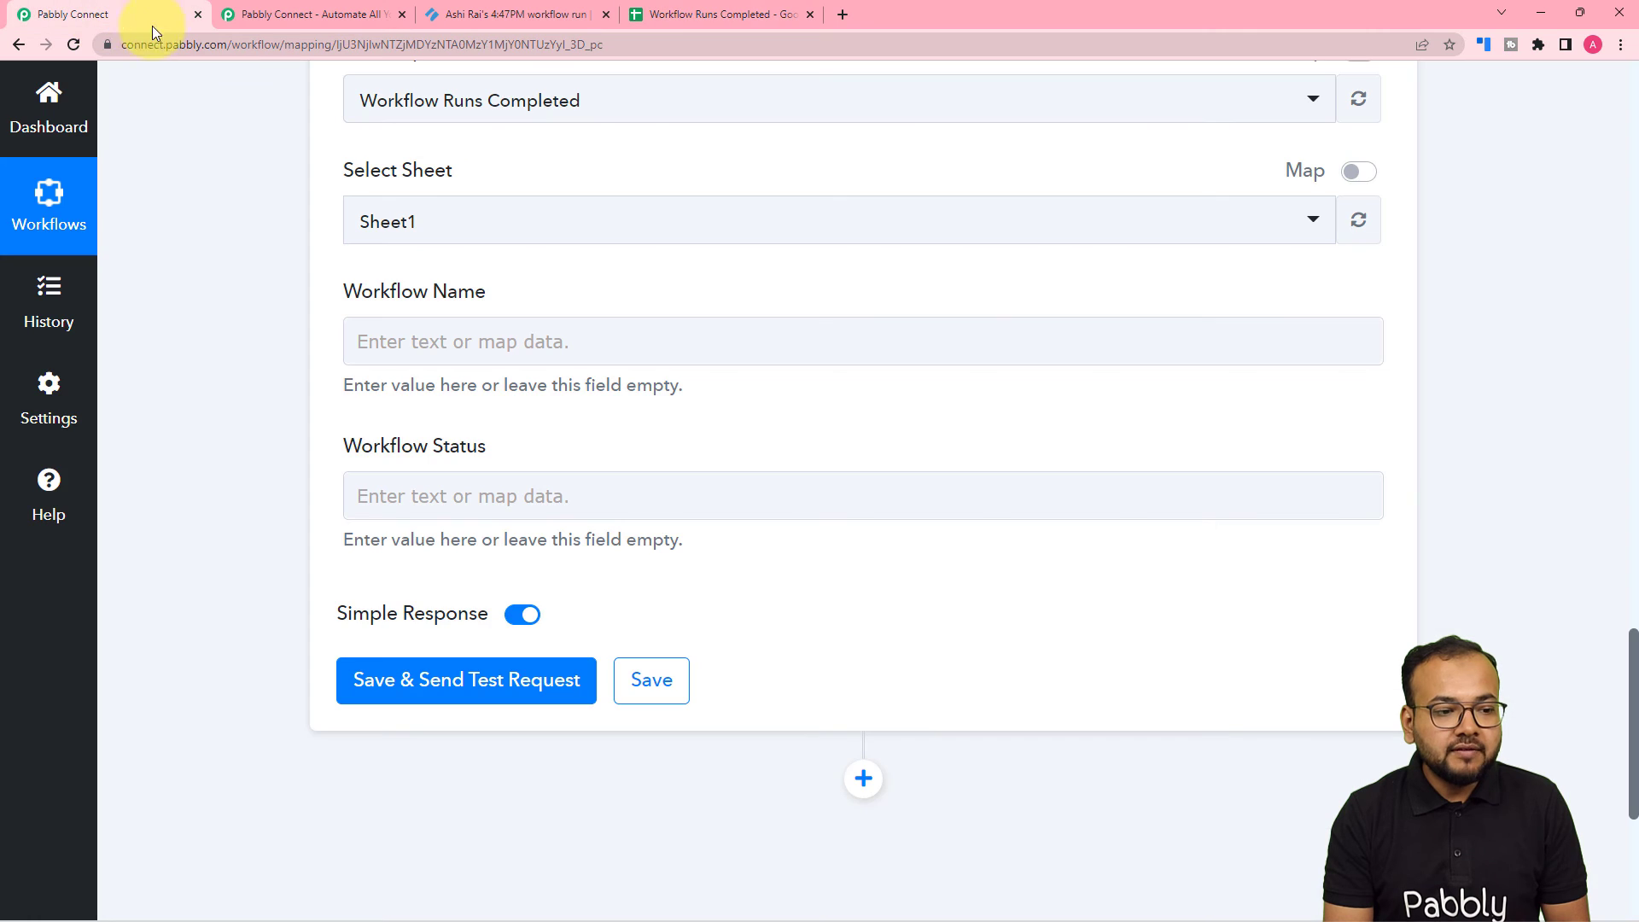
scroll(410, 444, up, 15)
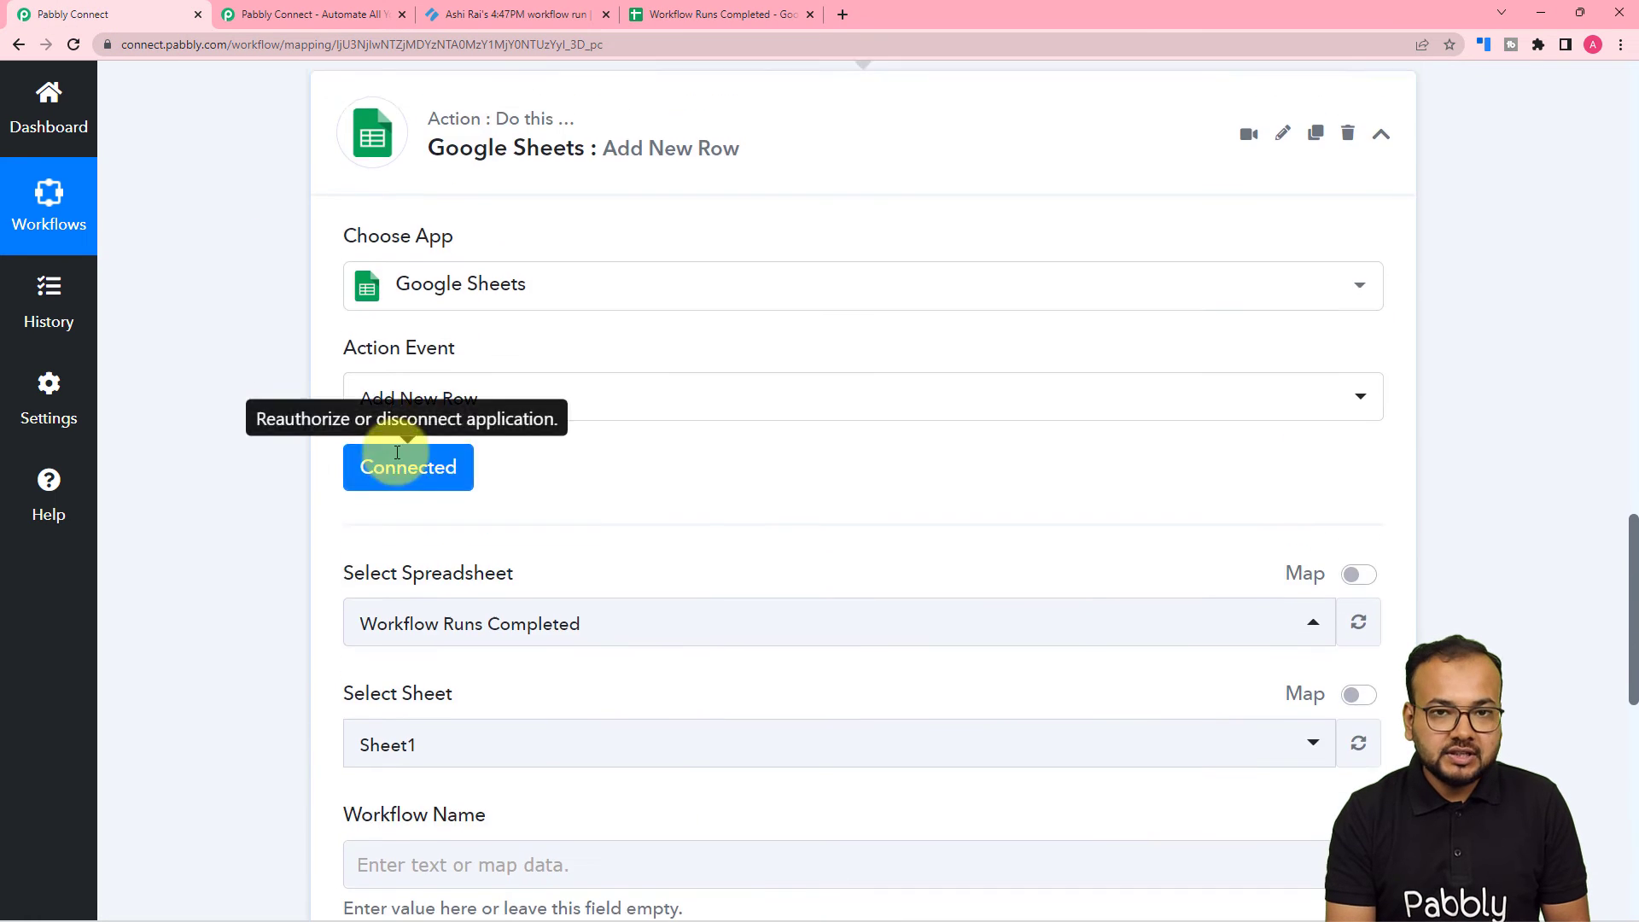
scroll(704, 411, up, 15)
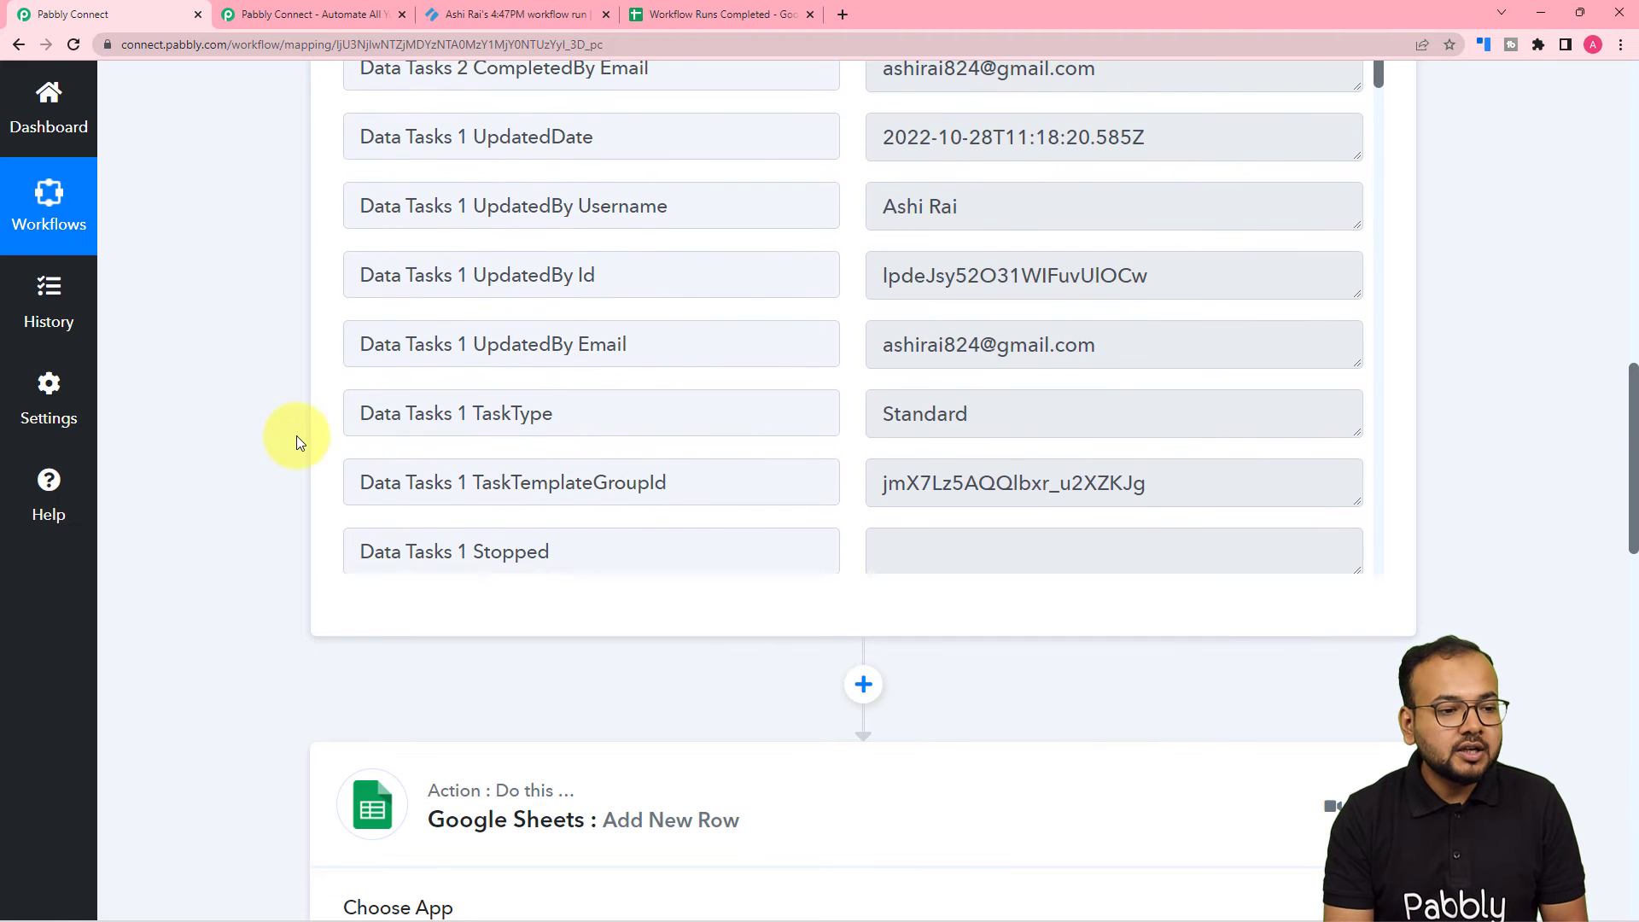
scroll(291, 453, down, 13)
scroll(291, 455, down, 3)
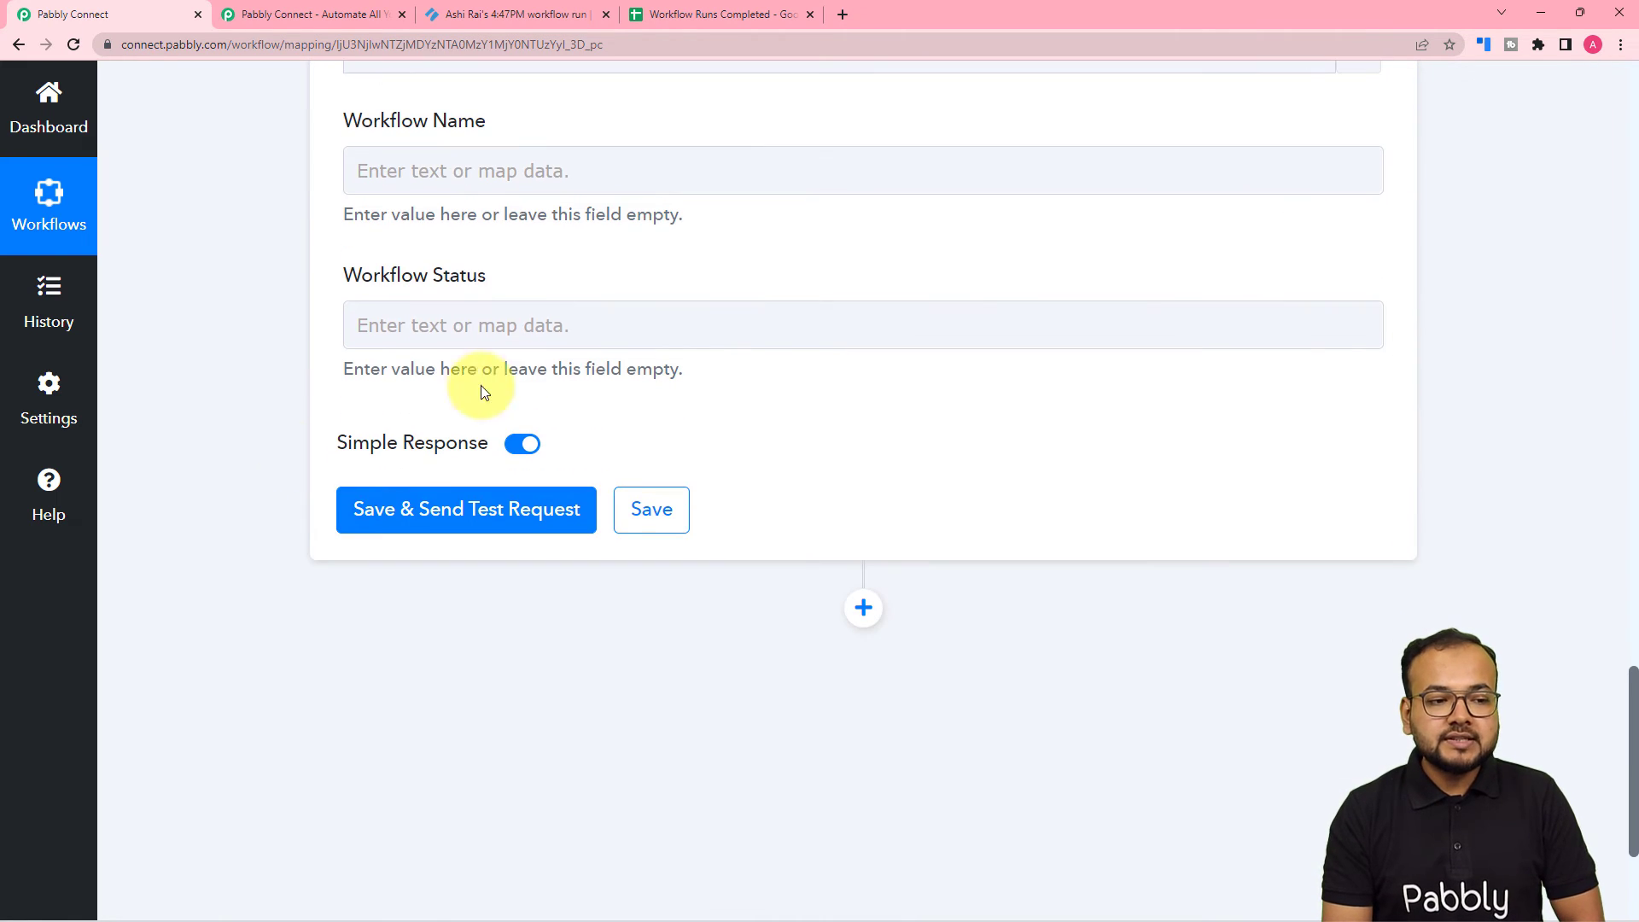
Map the Workflow Name field to Data Template Name from the Process Street: Workflow Completed trigger data
click(512, 169)
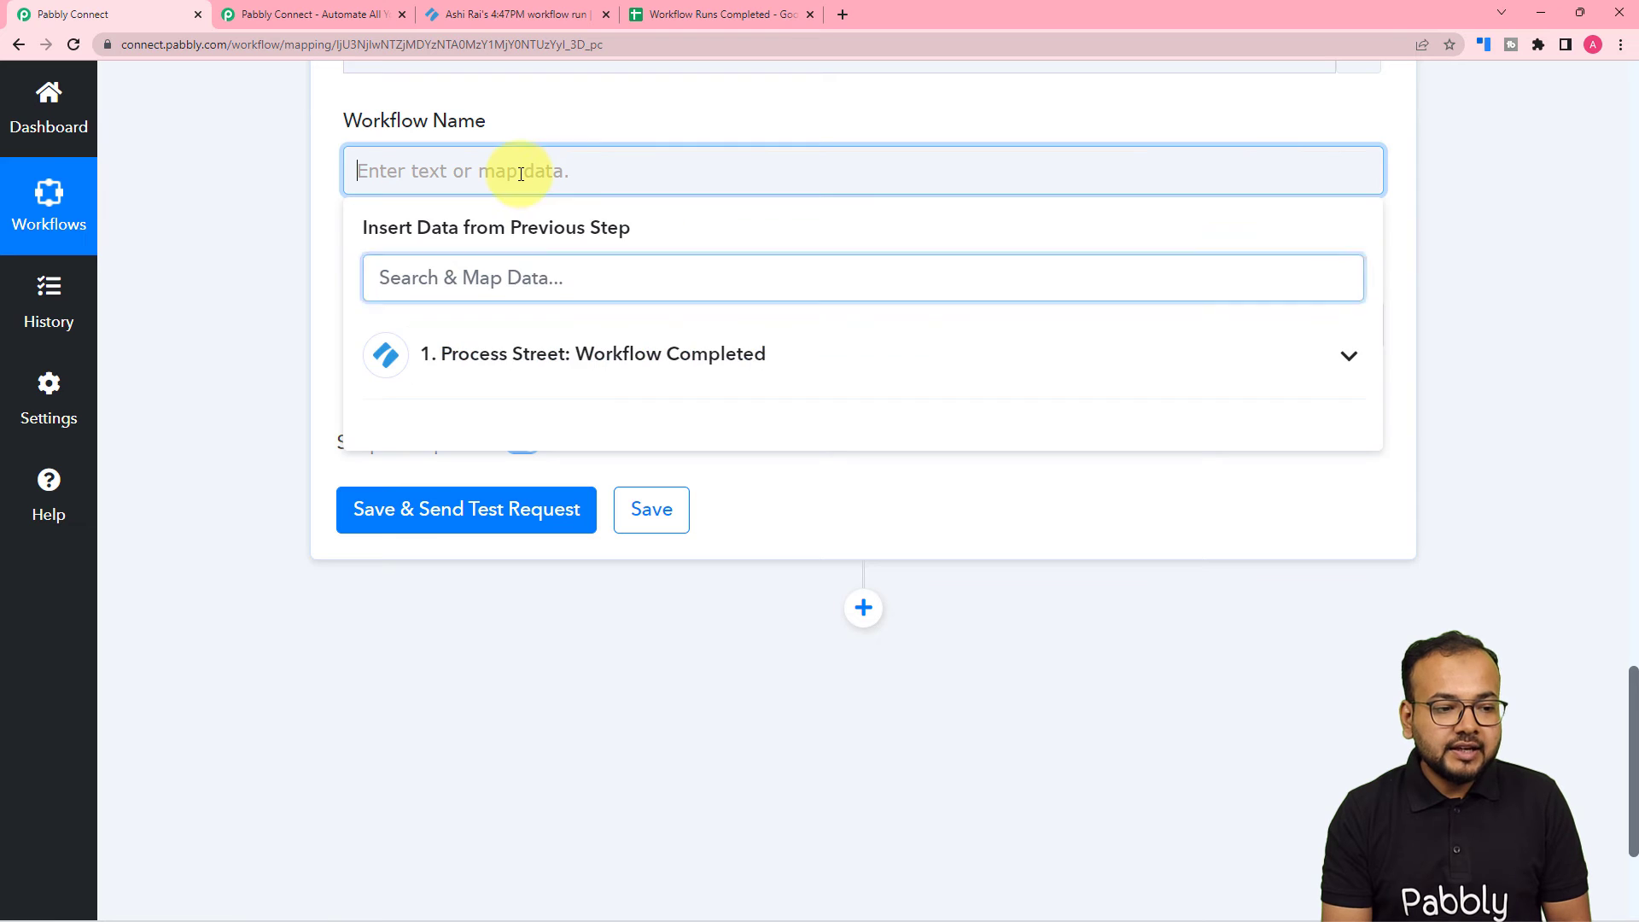
click(523, 384)
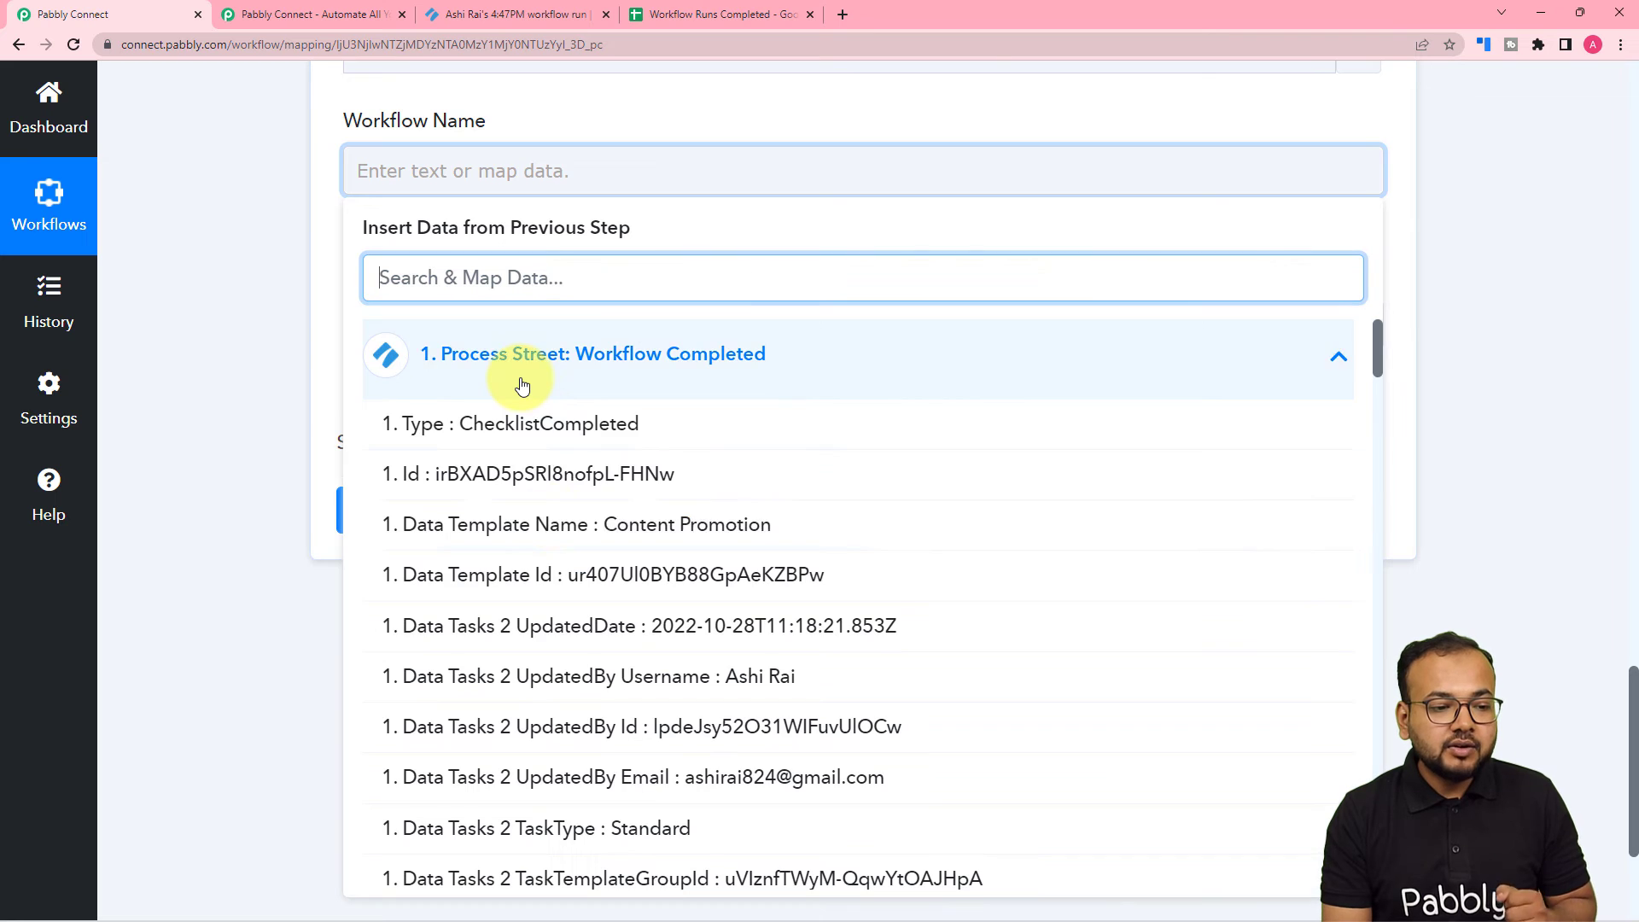
scroll(554, 525, down, 6)
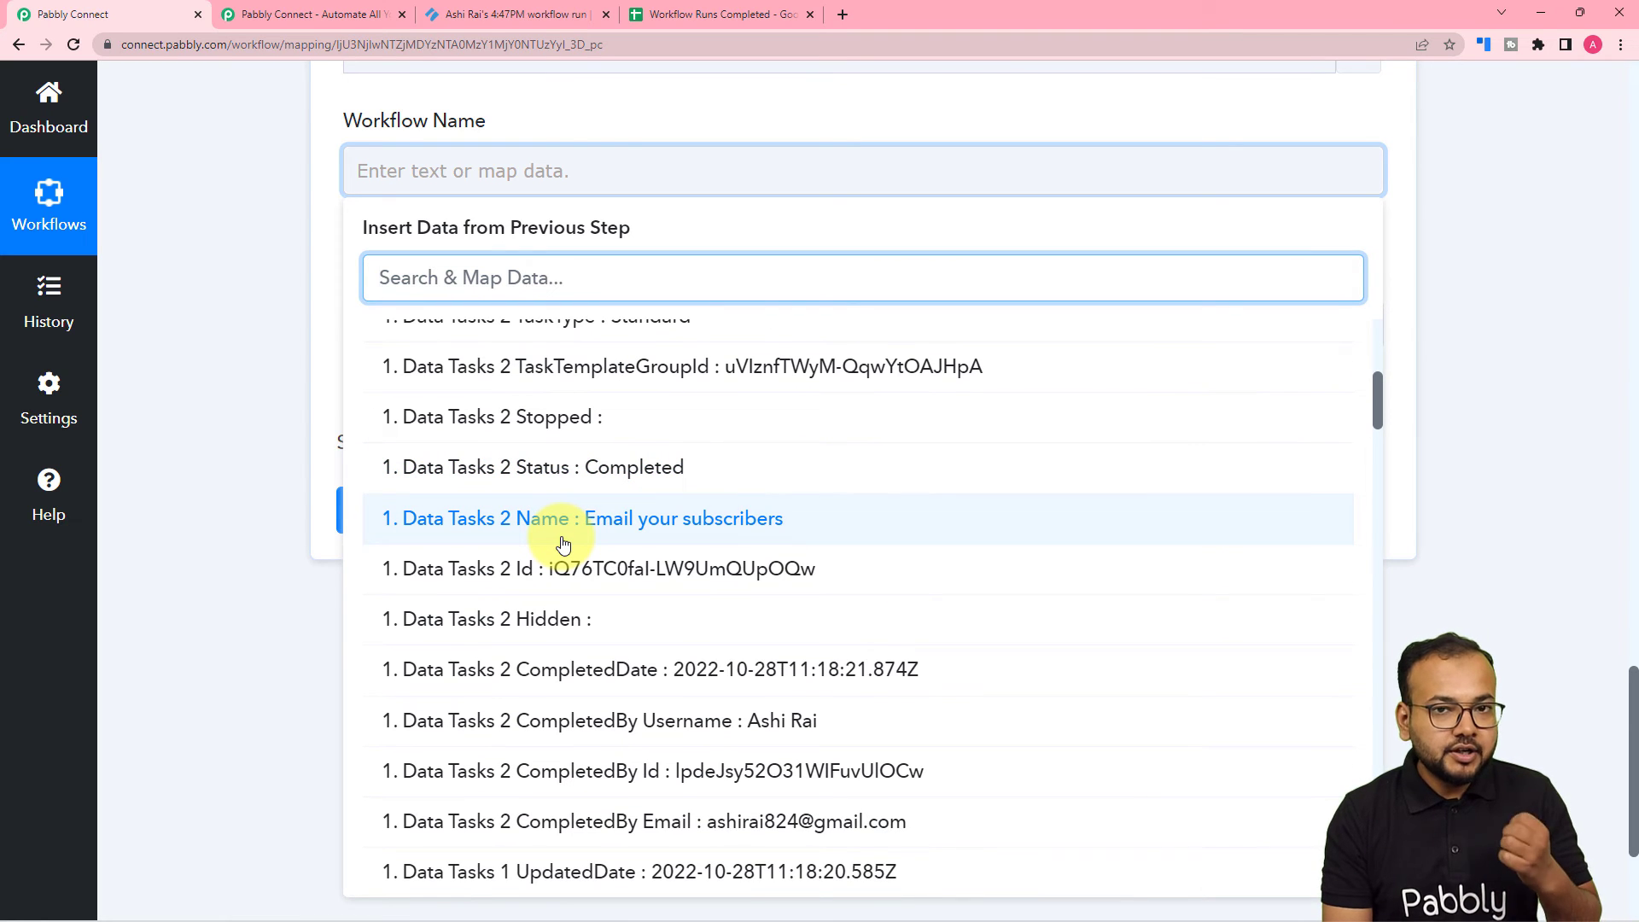
scroll(572, 552, up, 6)
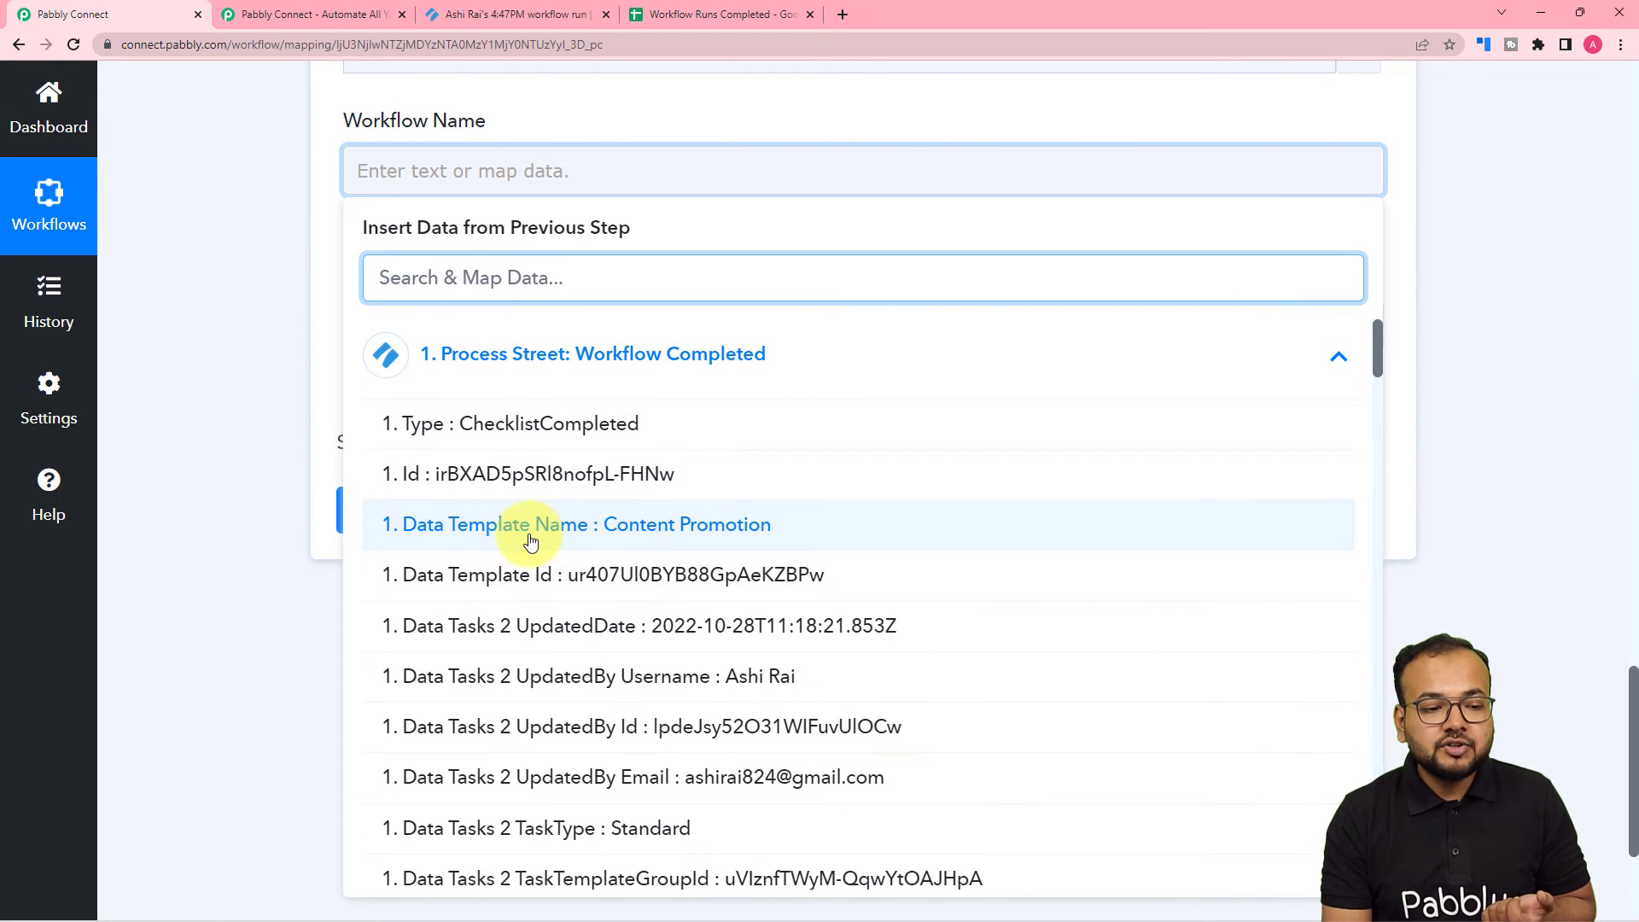
click(681, 536)
click(274, 343)
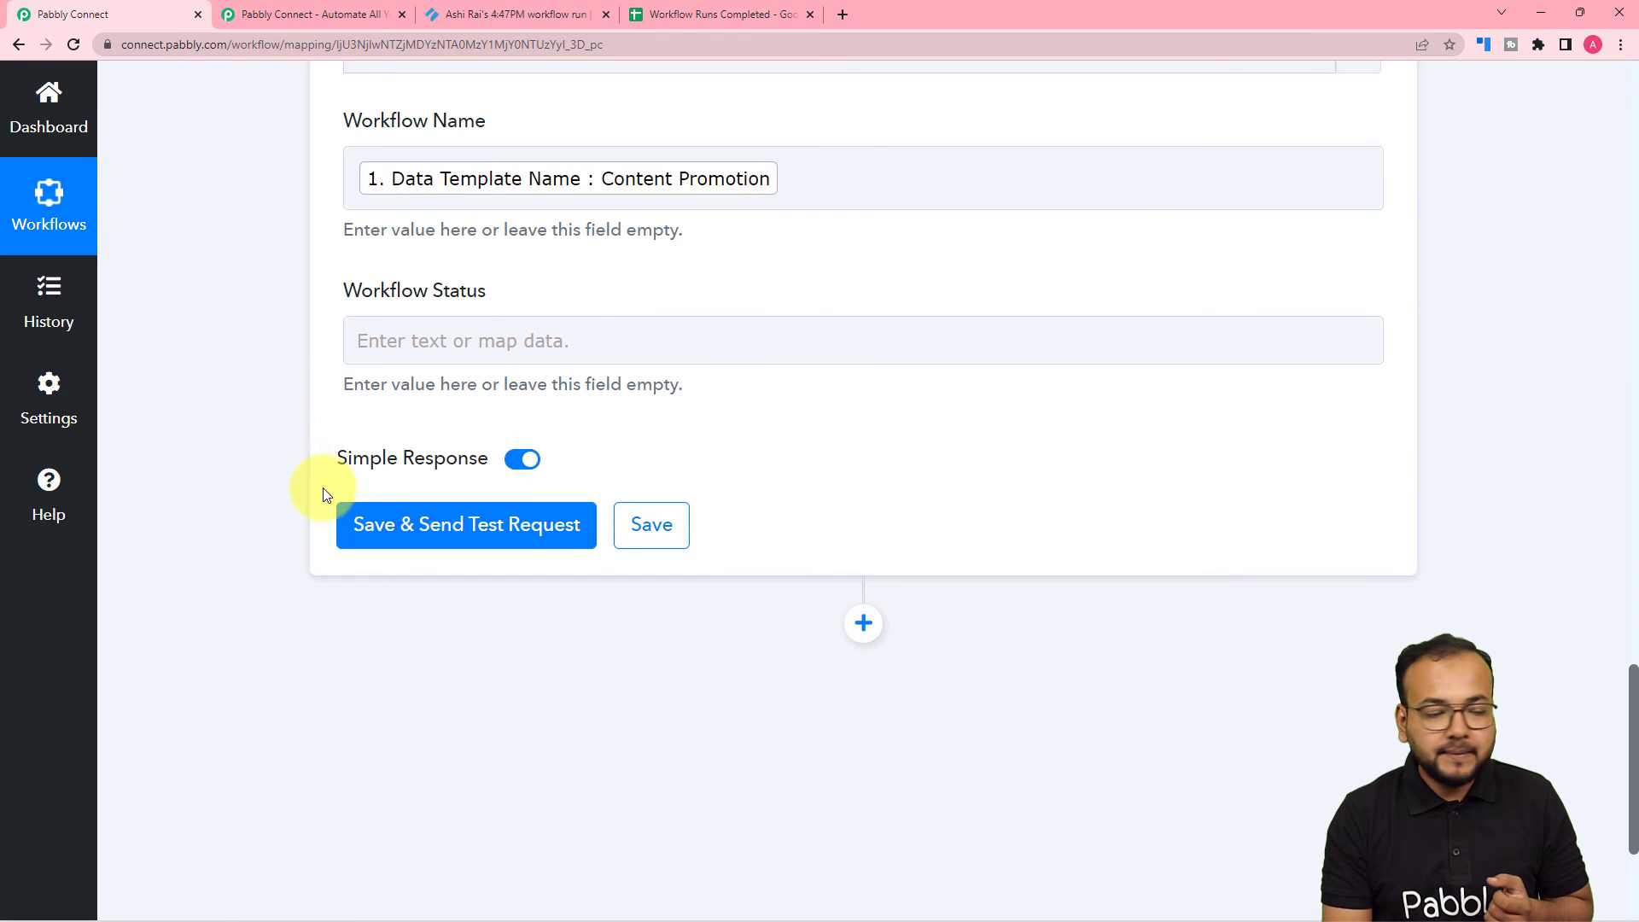
Map the Workflow Status field to the Type value, ChecklistCompleted, from the Process Street trigger data
click(523, 345)
click(567, 526)
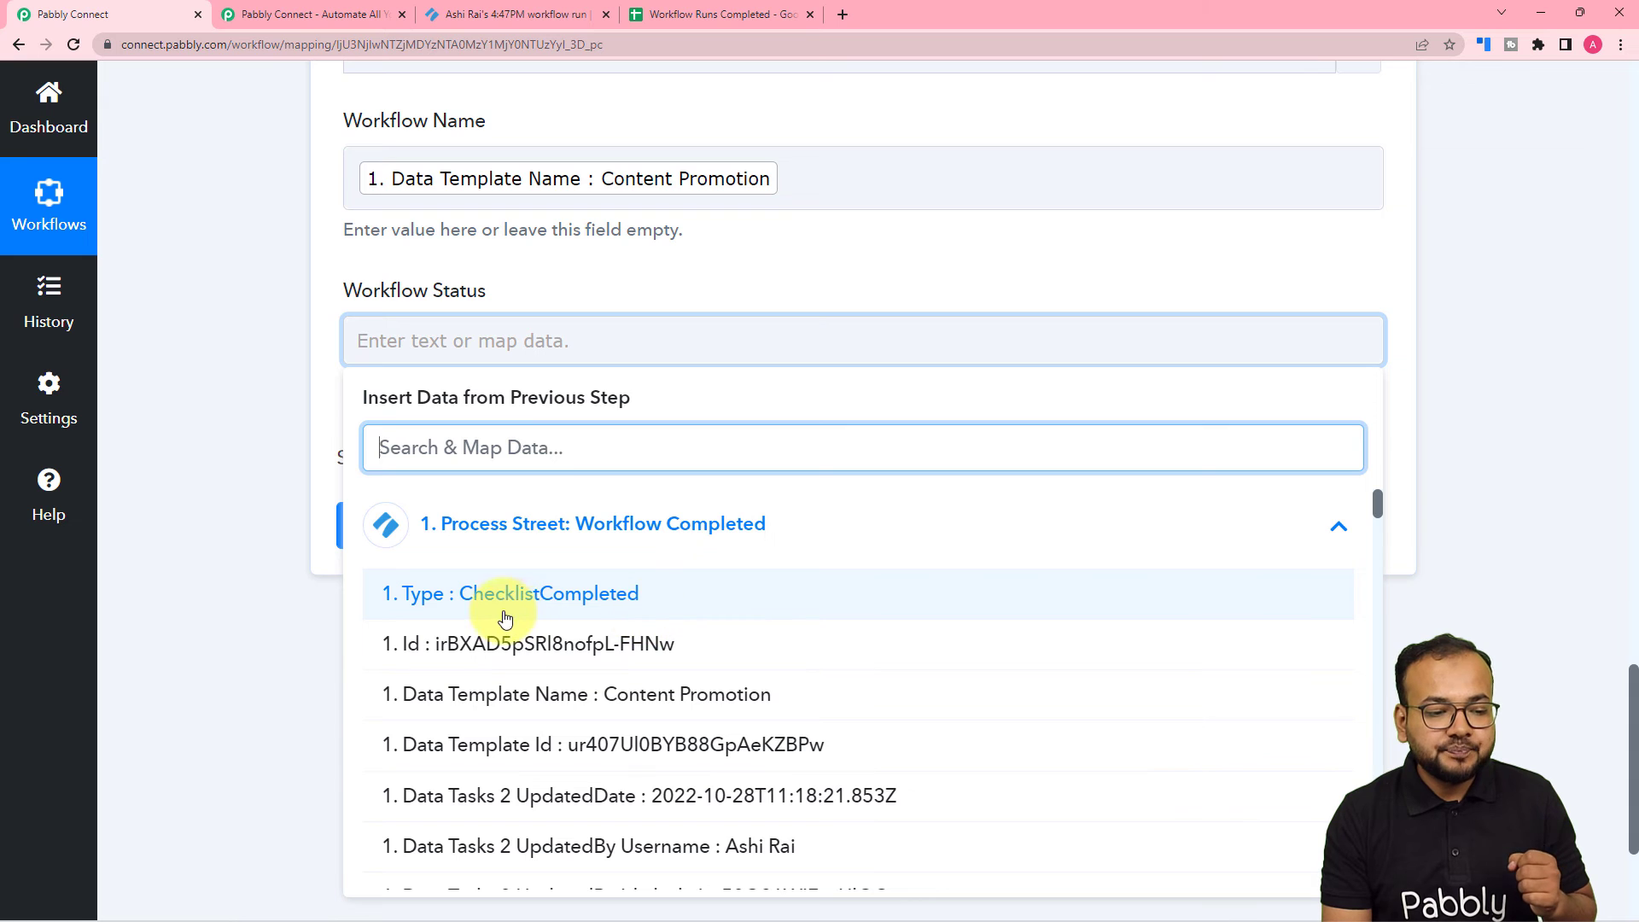
click(614, 613)
click(249, 380)
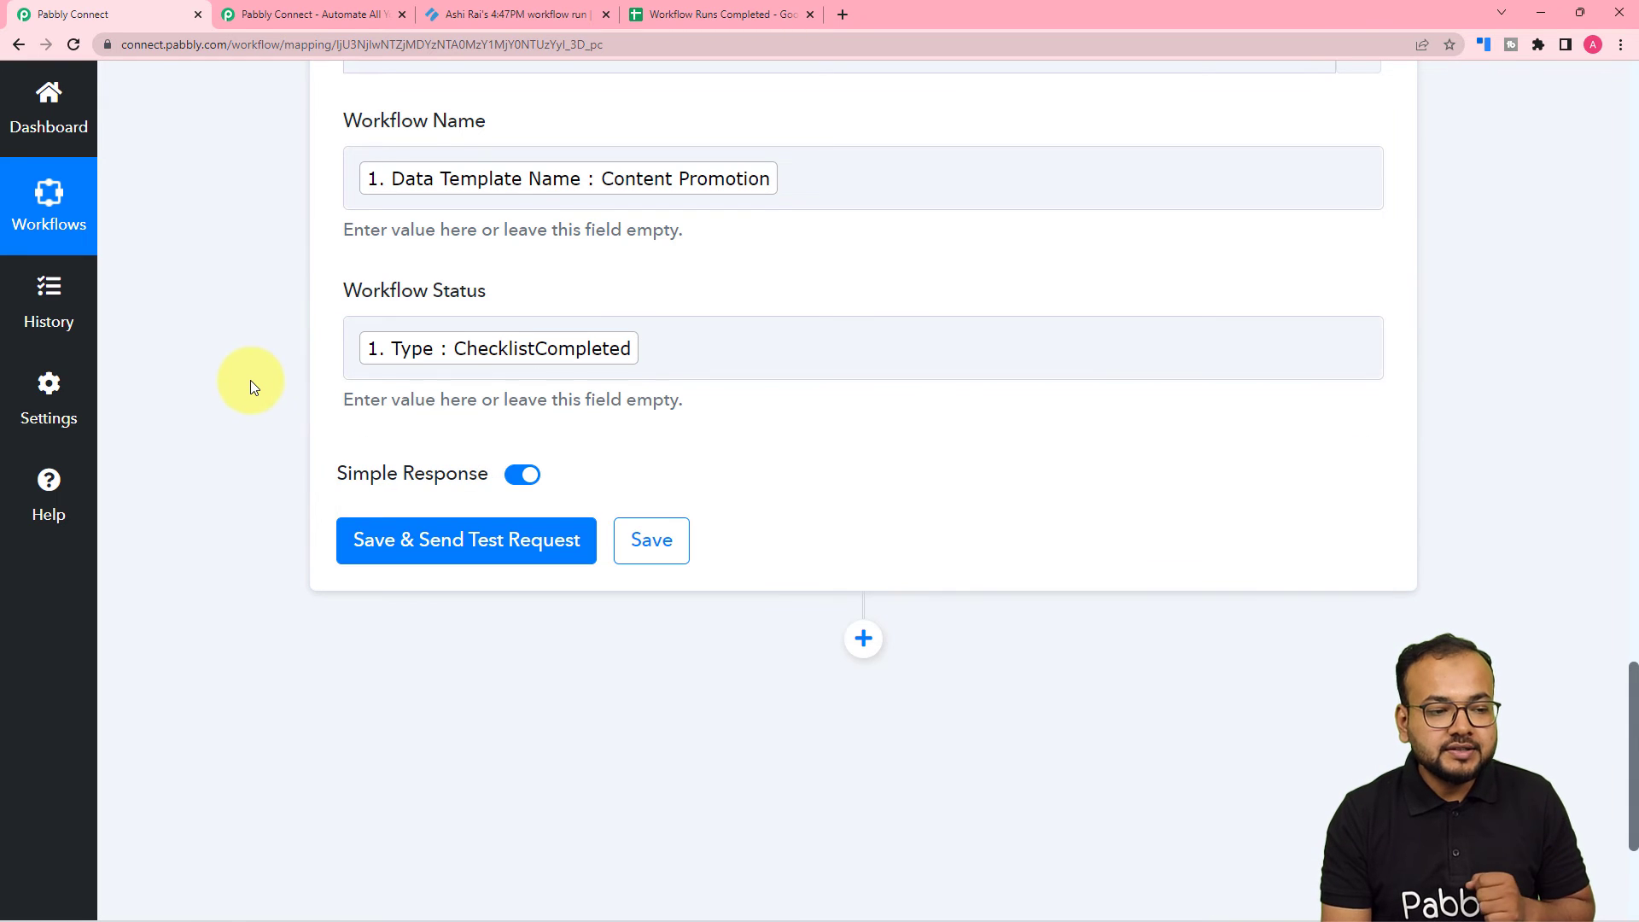
scroll(253, 381, down, 1)
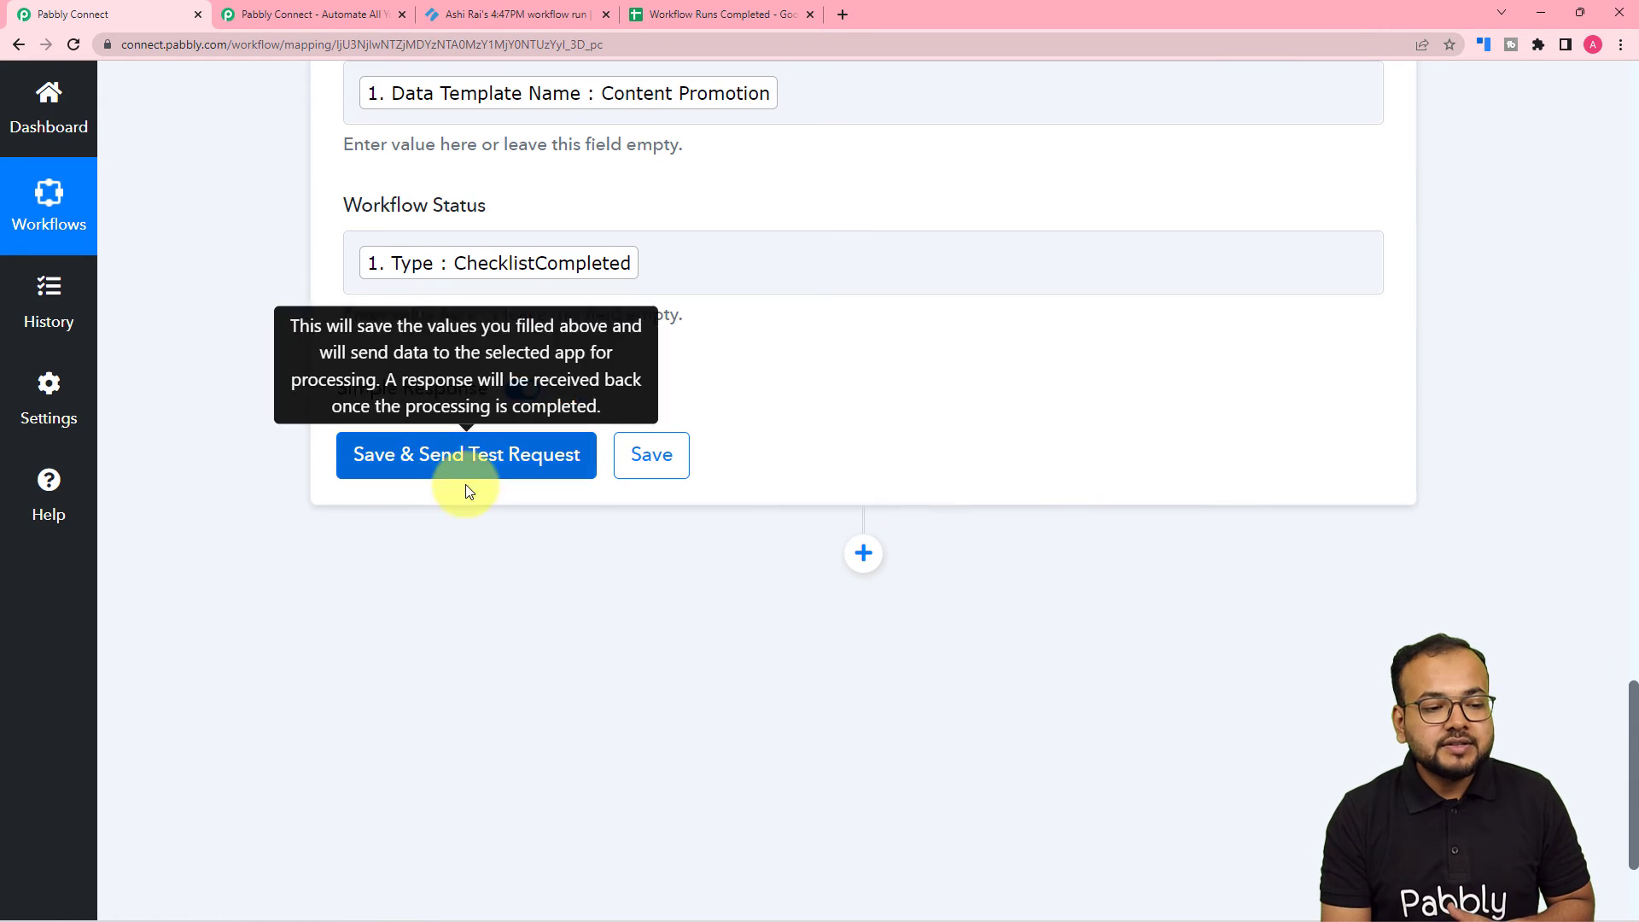
Switch to the Workflow Runs Completed spreadsheet in Google Sheets and widen column A to fit the workflow names
click(712, 12)
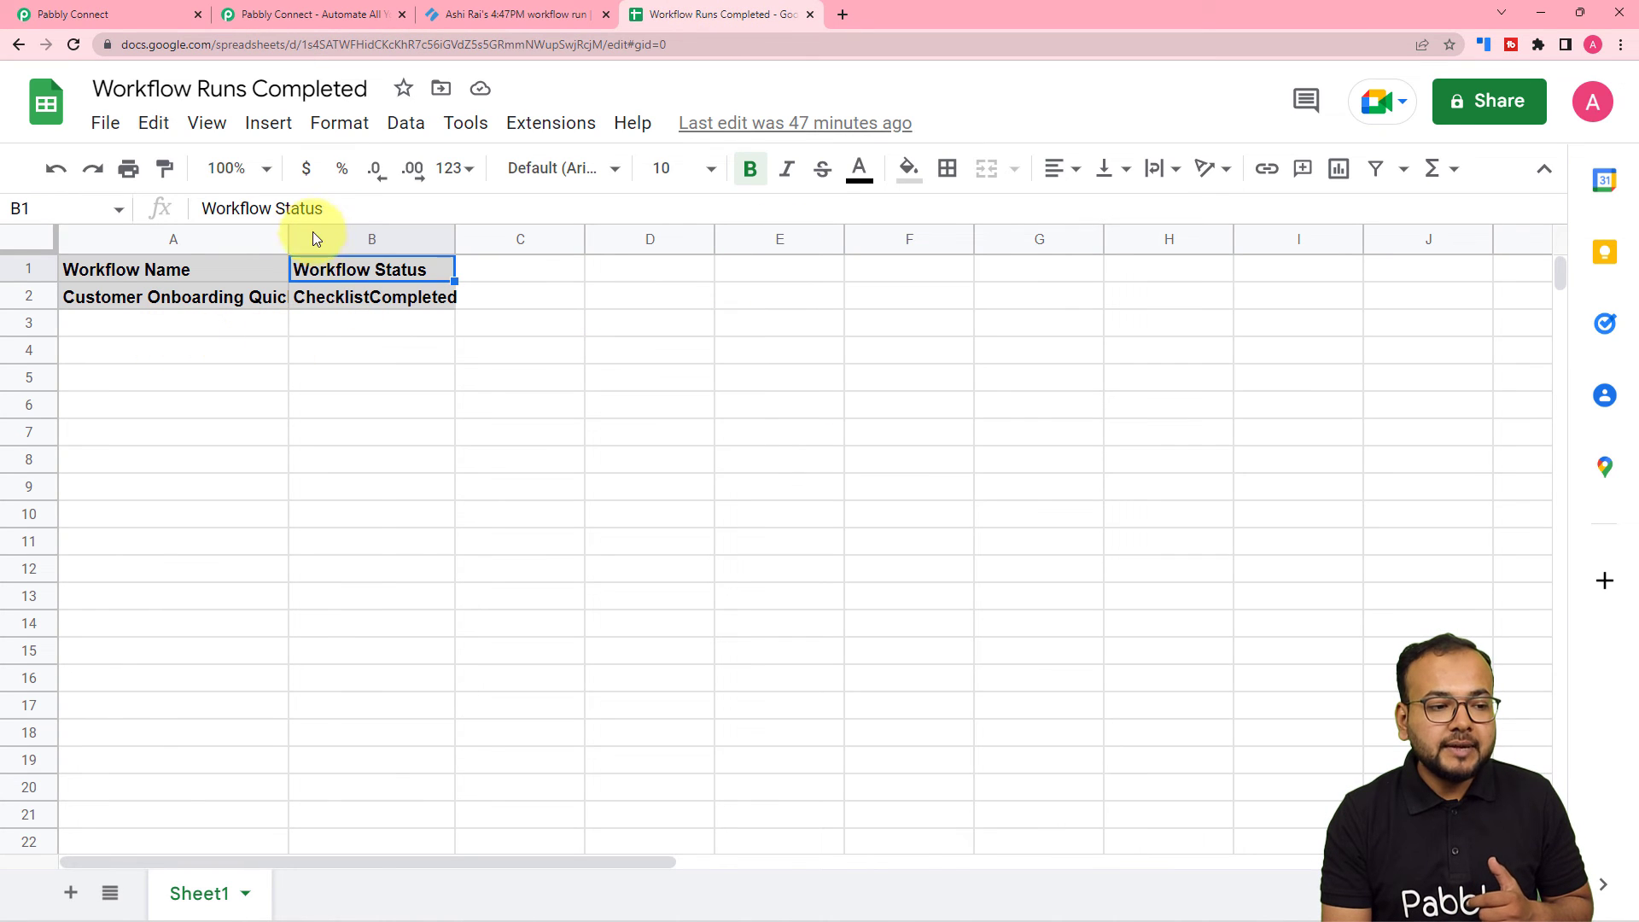
drag(288, 239, 357, 244)
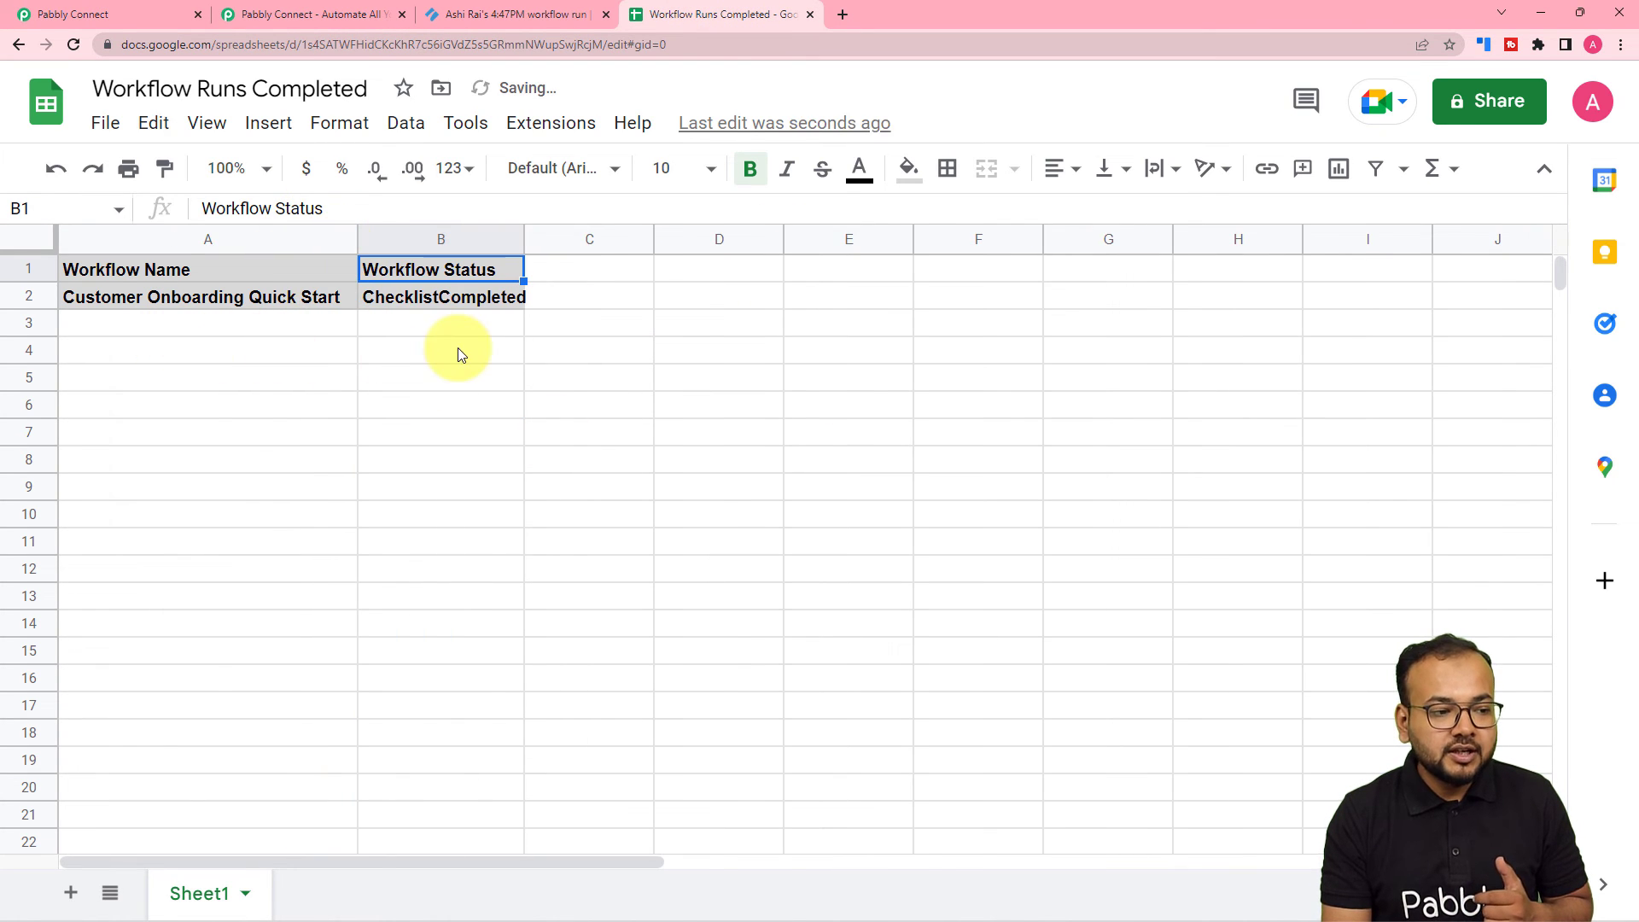
Return to Pabbly Connect, save the Google Sheets action with a test request, and review the response received
click(136, 12)
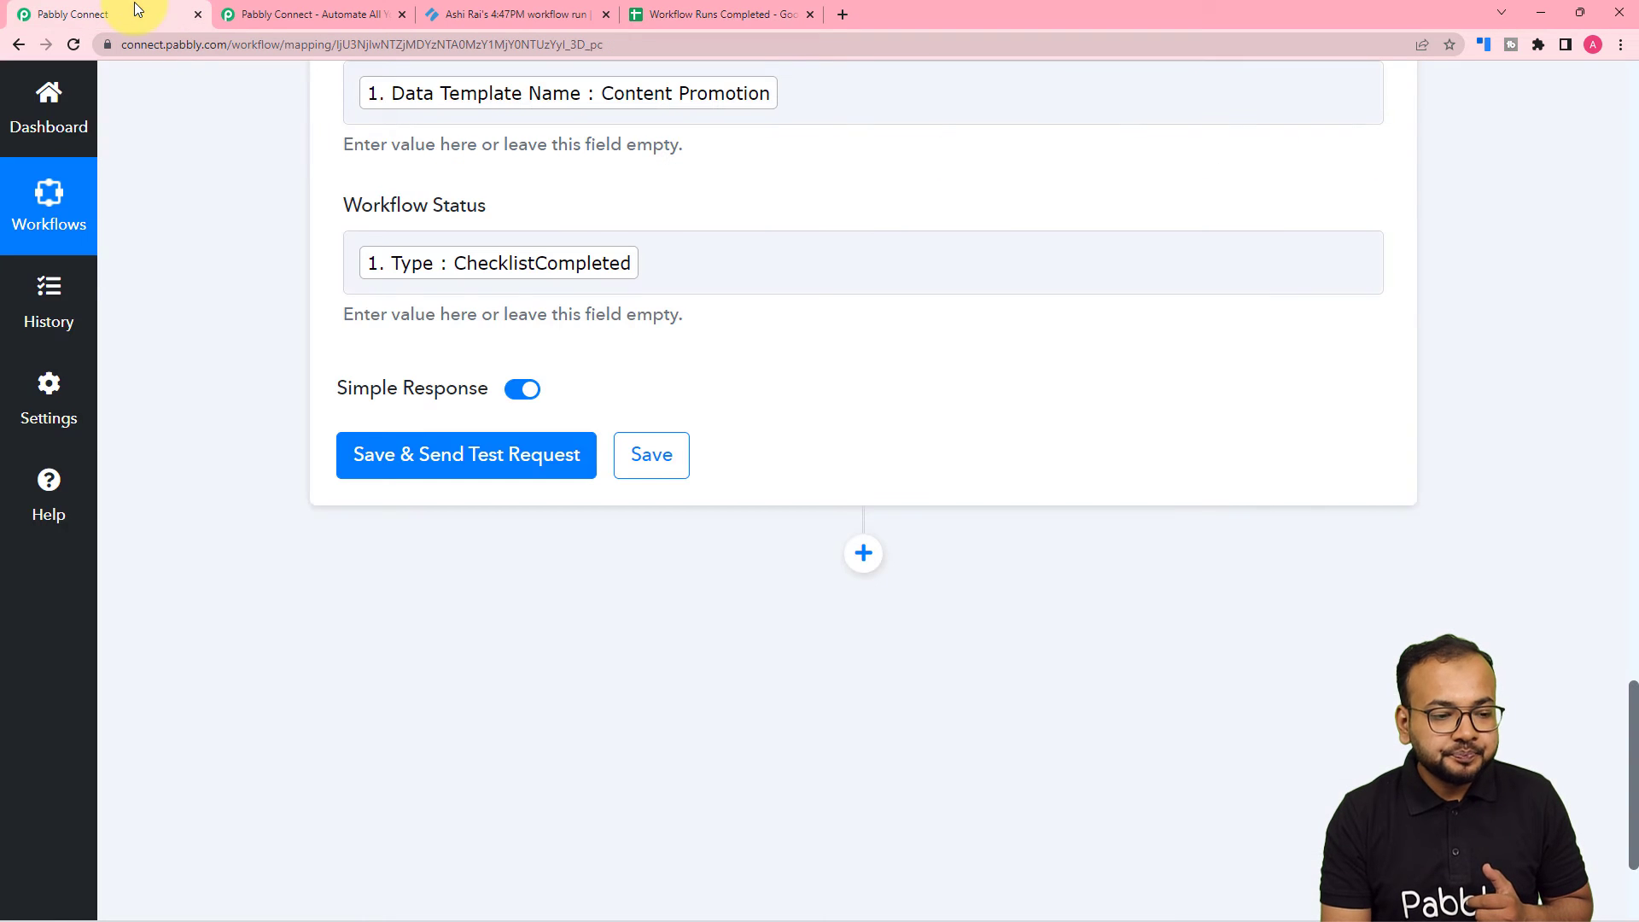
click(381, 455)
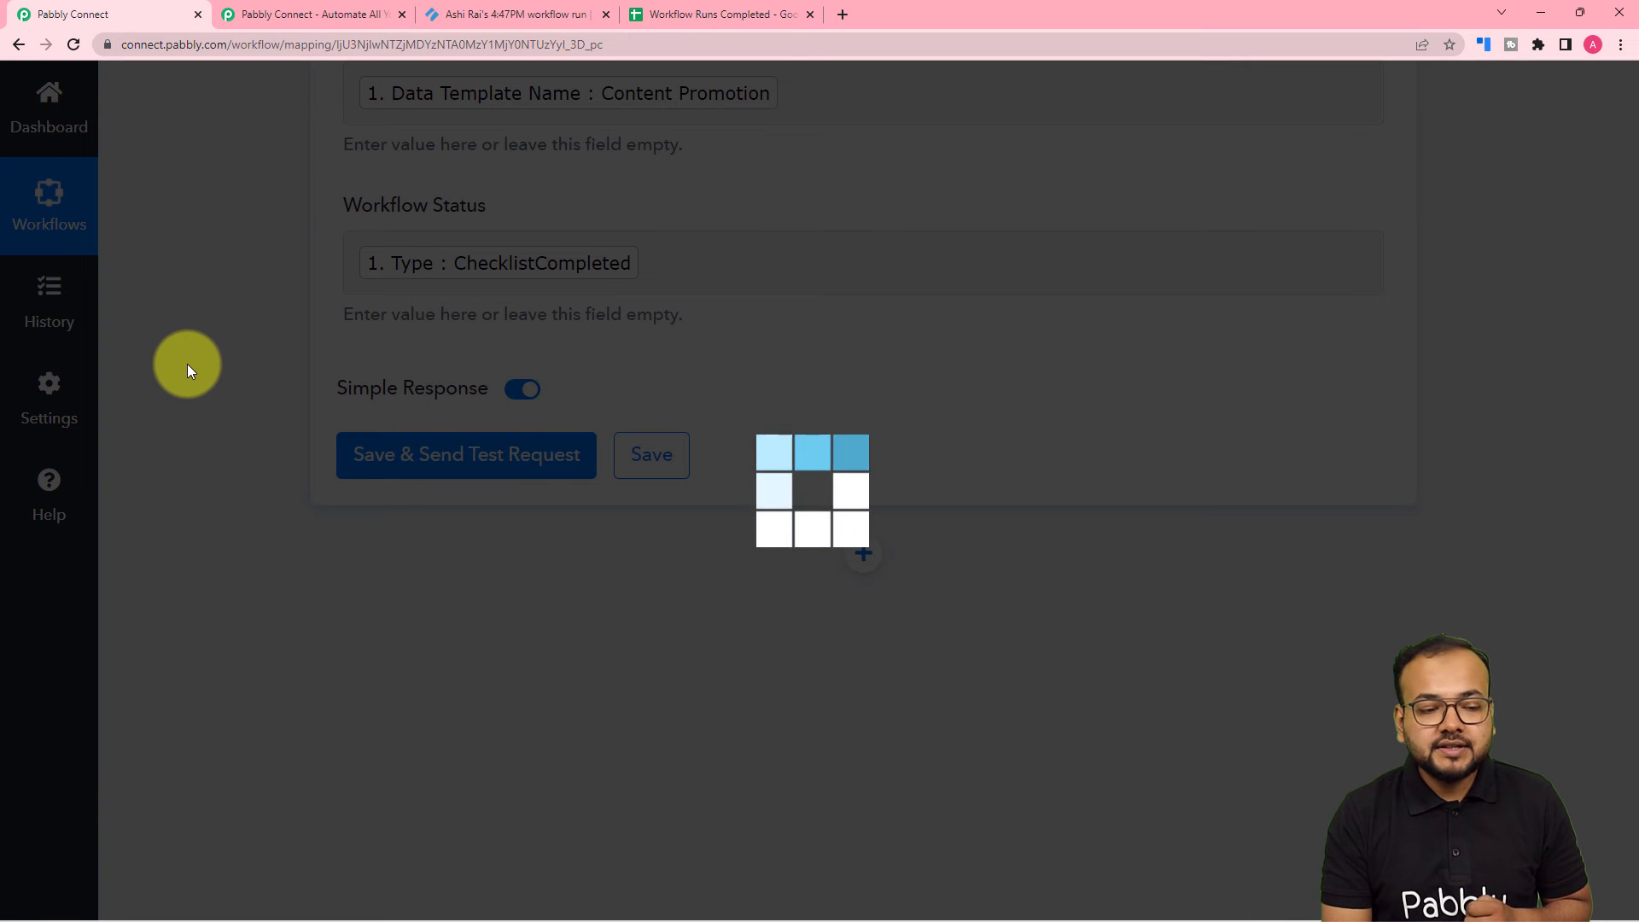
scroll(187, 364, down, 3)
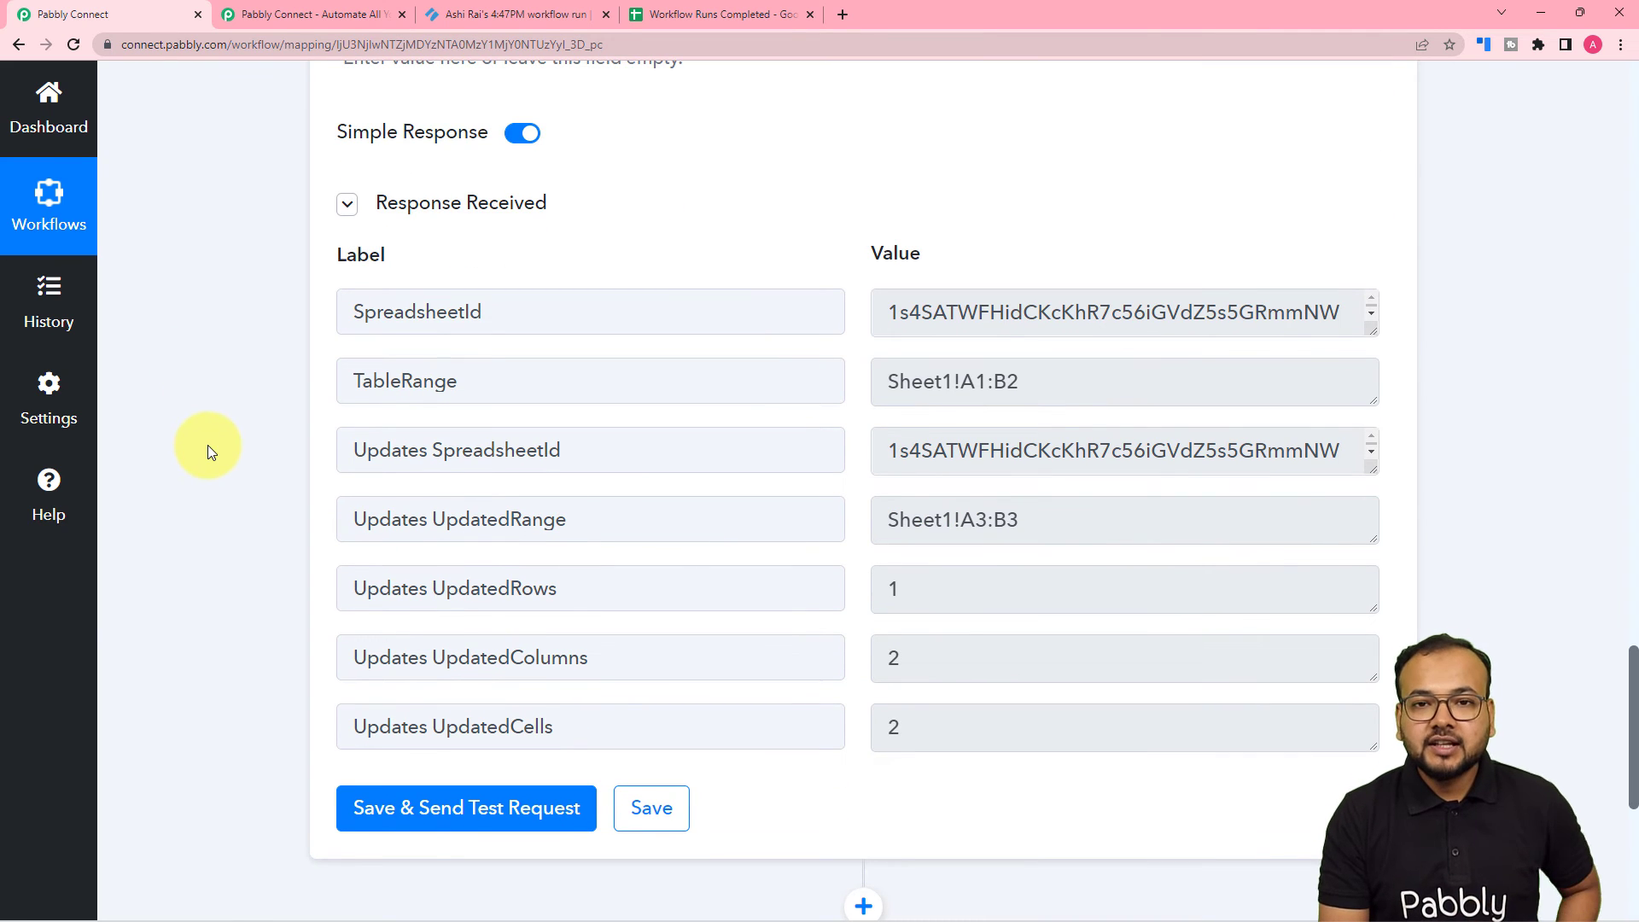
Check the spreadsheet in Google Sheets for the test row and widen column B to fit the workflow statuses
click(704, 14)
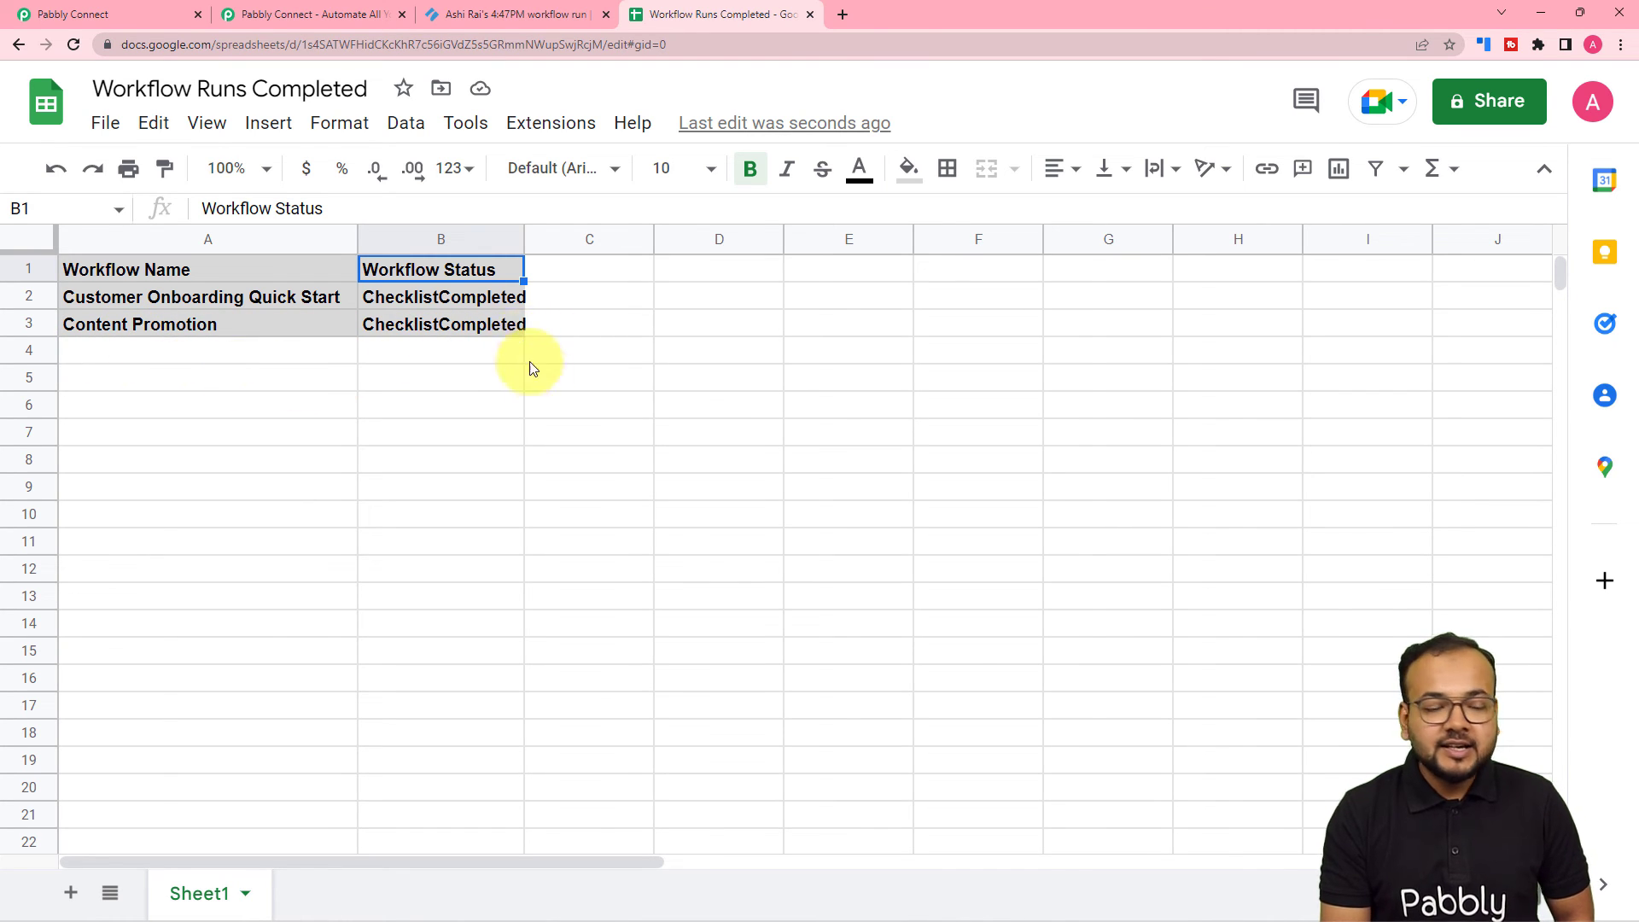
drag(522, 238, 575, 253)
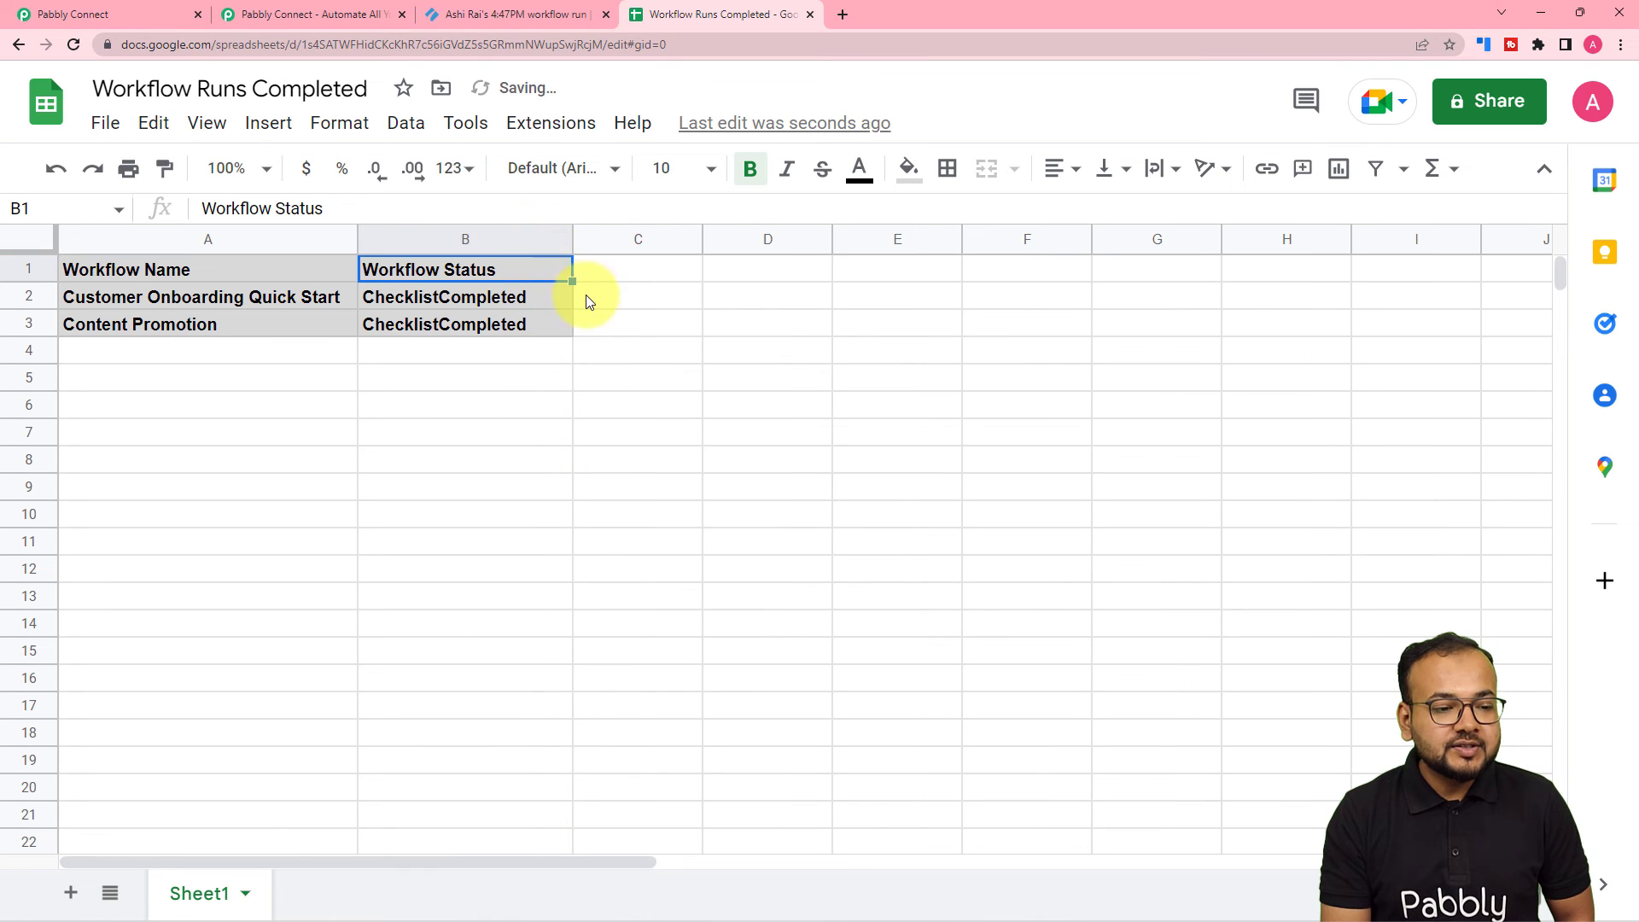
Return to the Pabbly Connect workflow and collapse the Google Sheets action and the Process Street trigger
click(162, 15)
scroll(259, 357, up, 15)
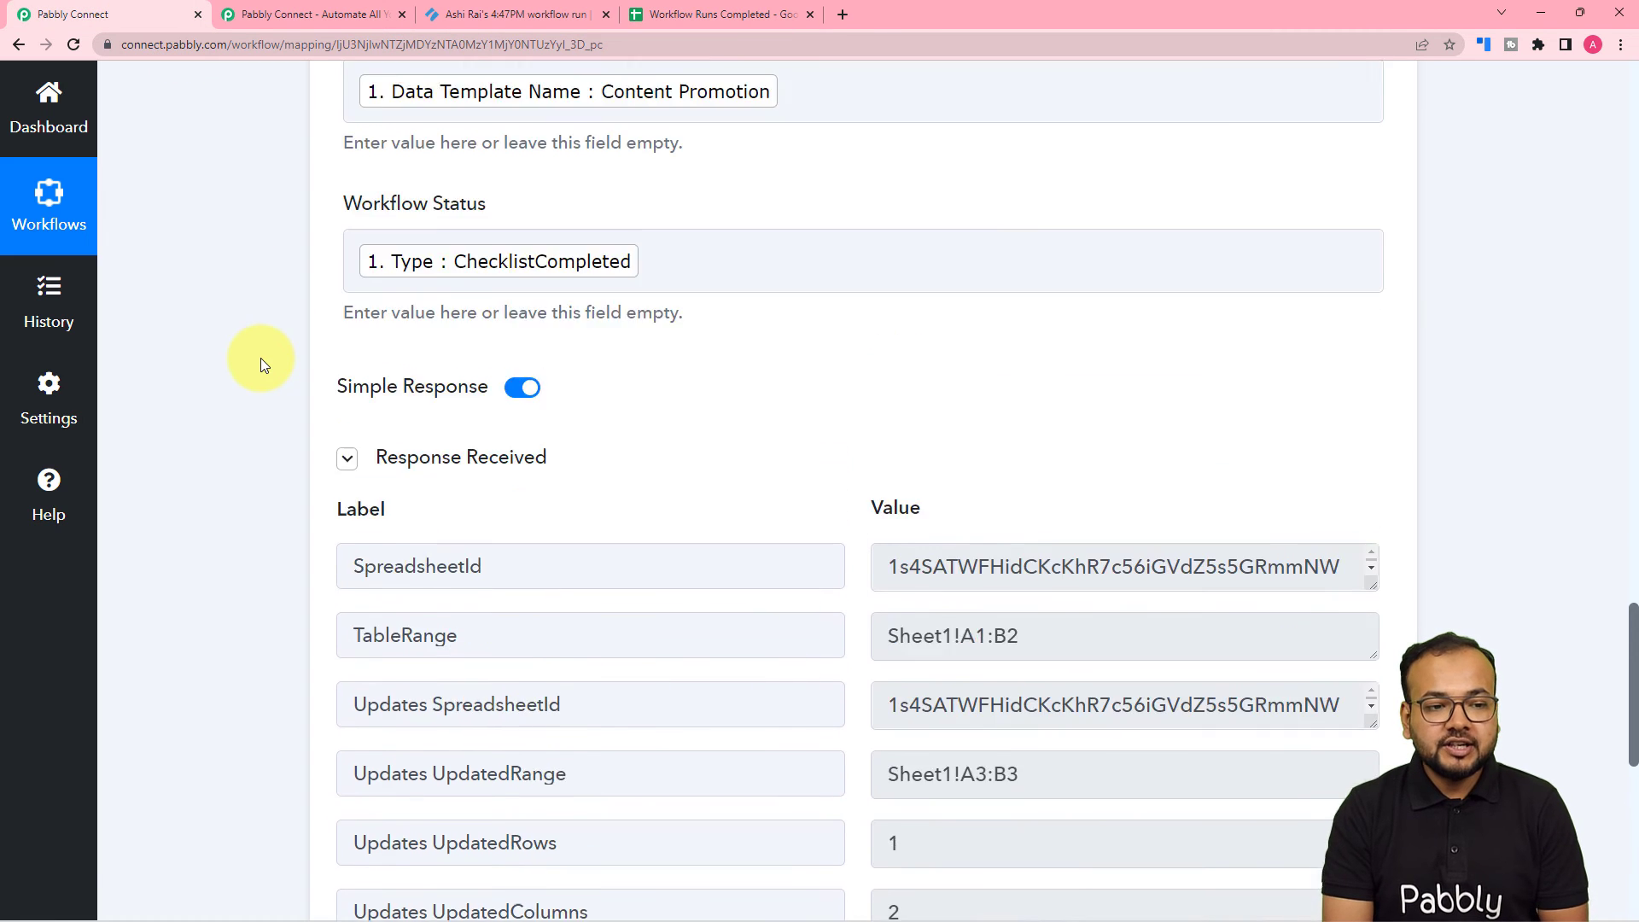
scroll(391, 396, up, 2)
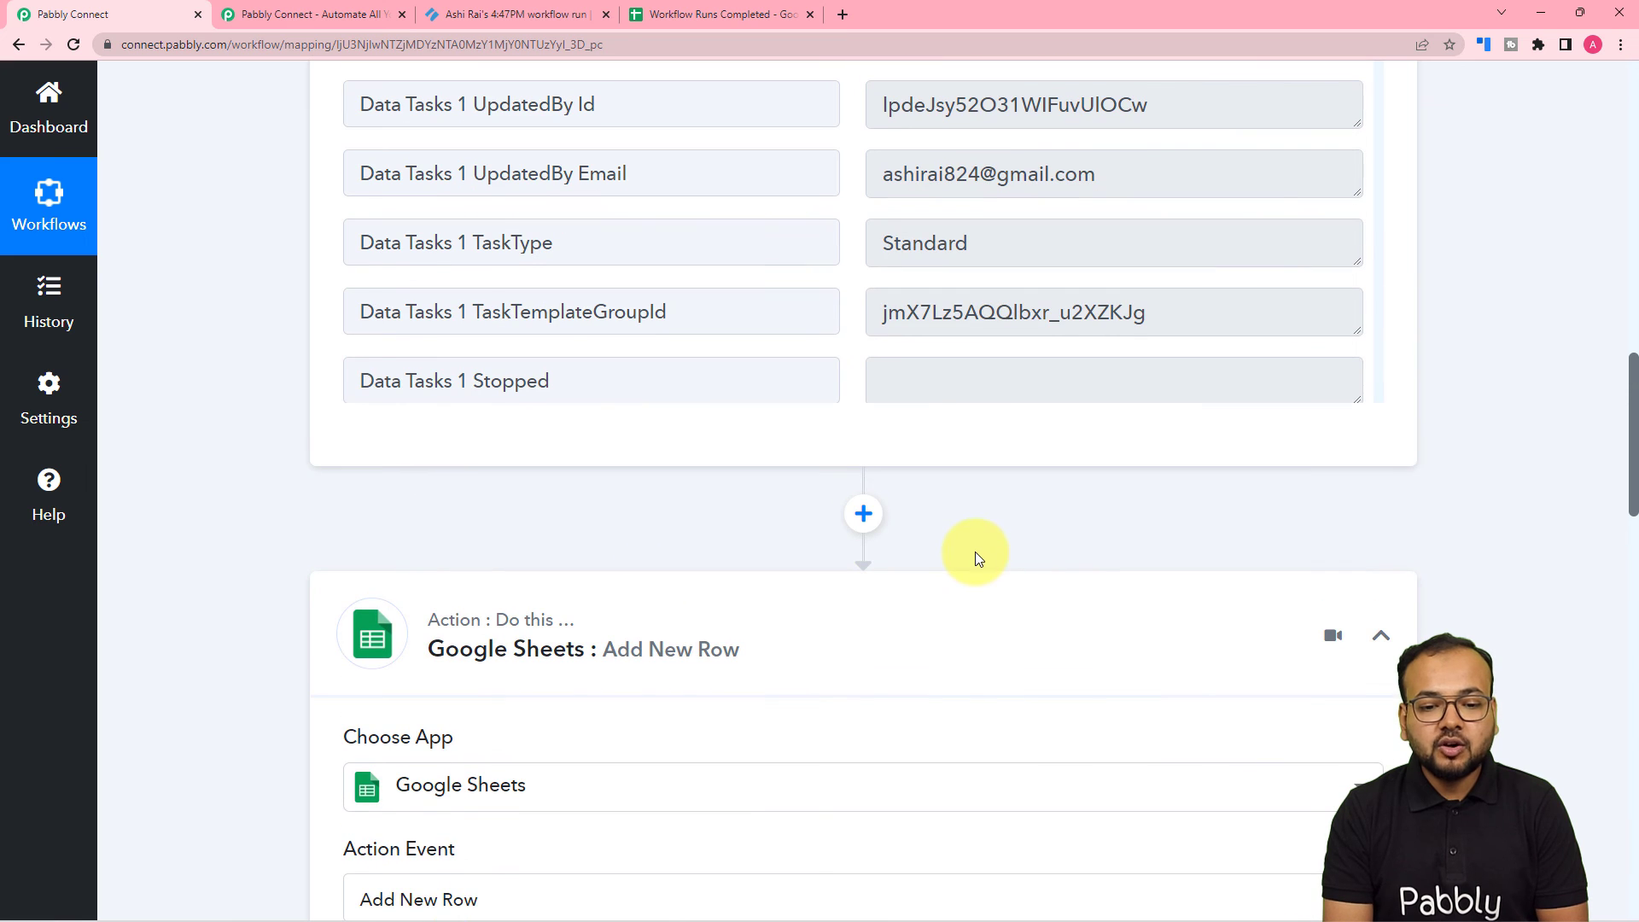
click(1381, 634)
scroll(1494, 649, up, 15)
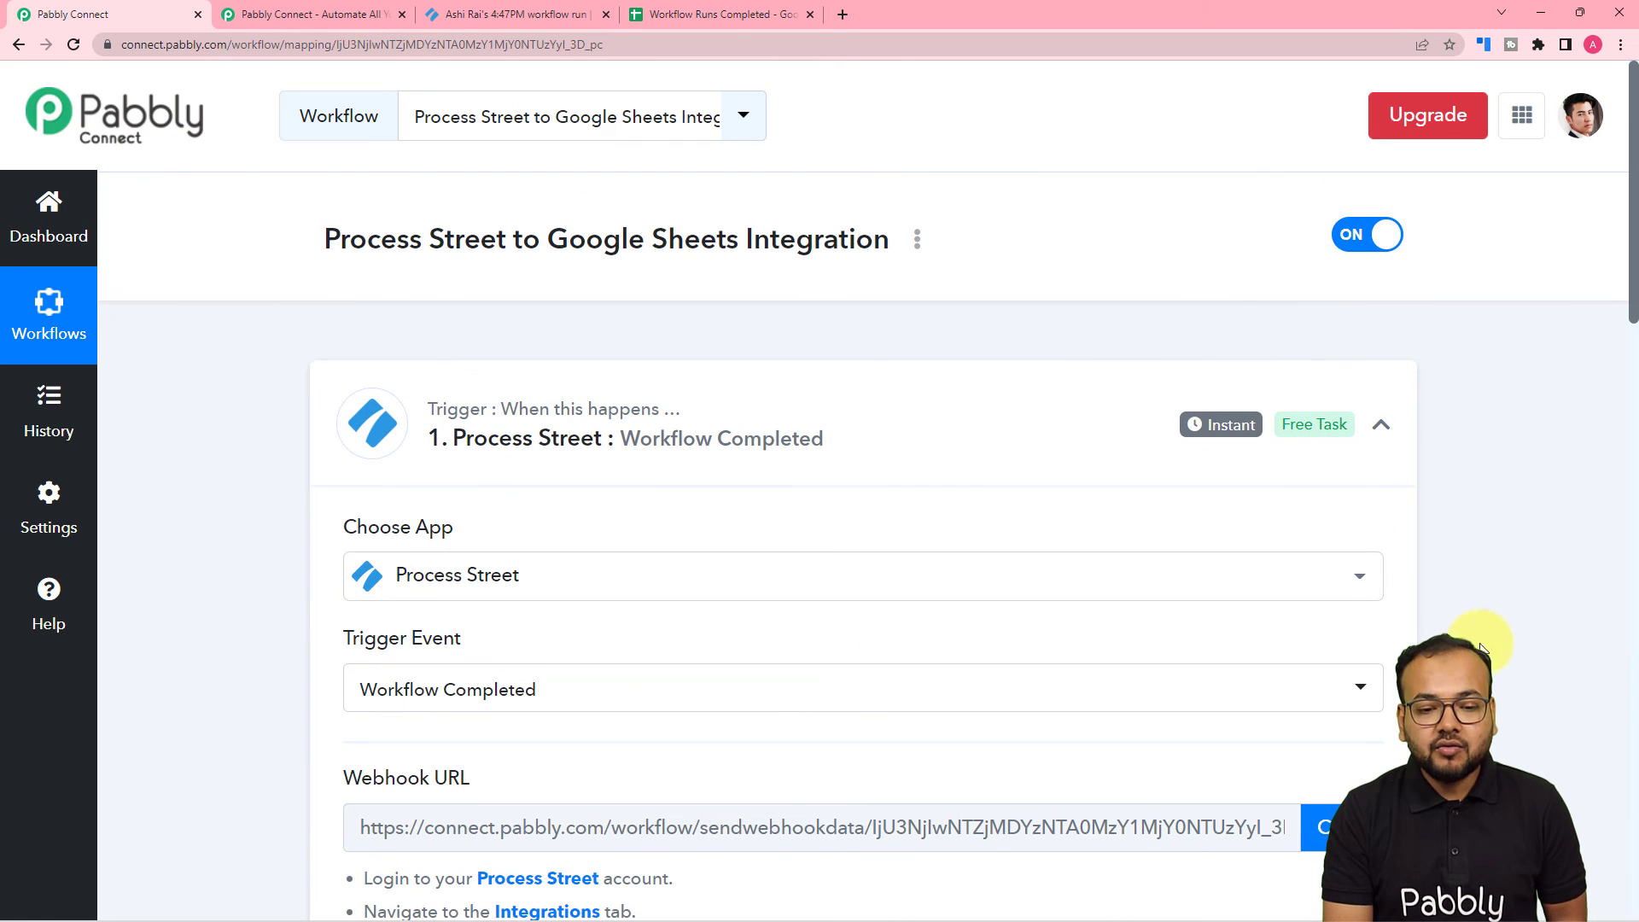
click(1385, 429)
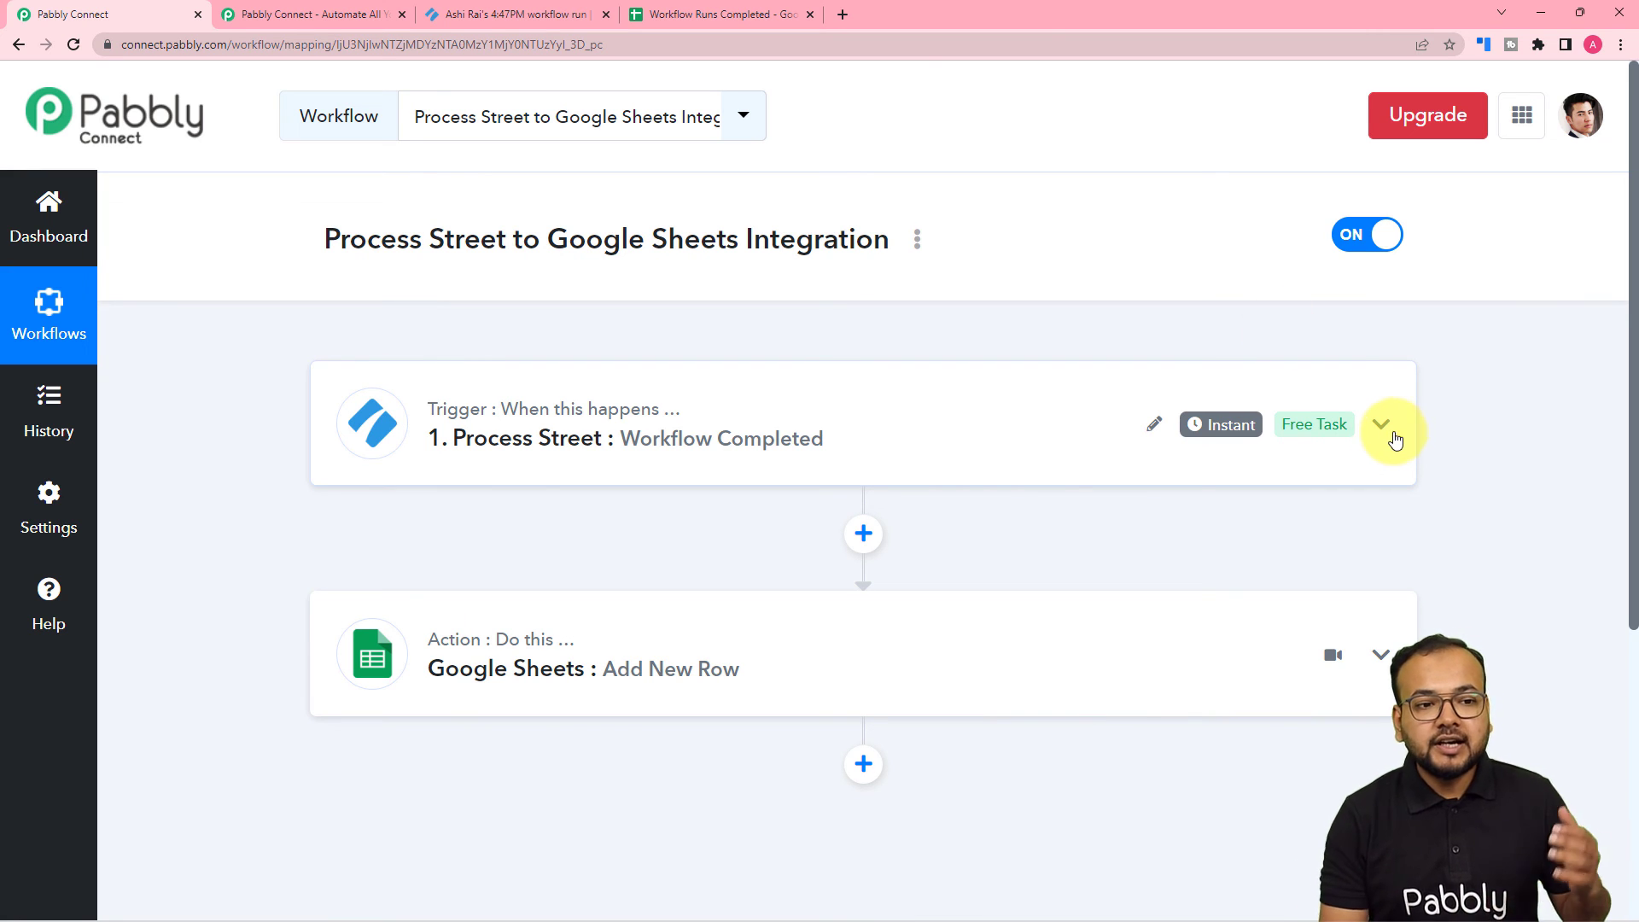
Check the rows in the Workflow Runs Completed spreadsheet in Google Sheets and return to the Pabbly Connect workflow
click(726, 14)
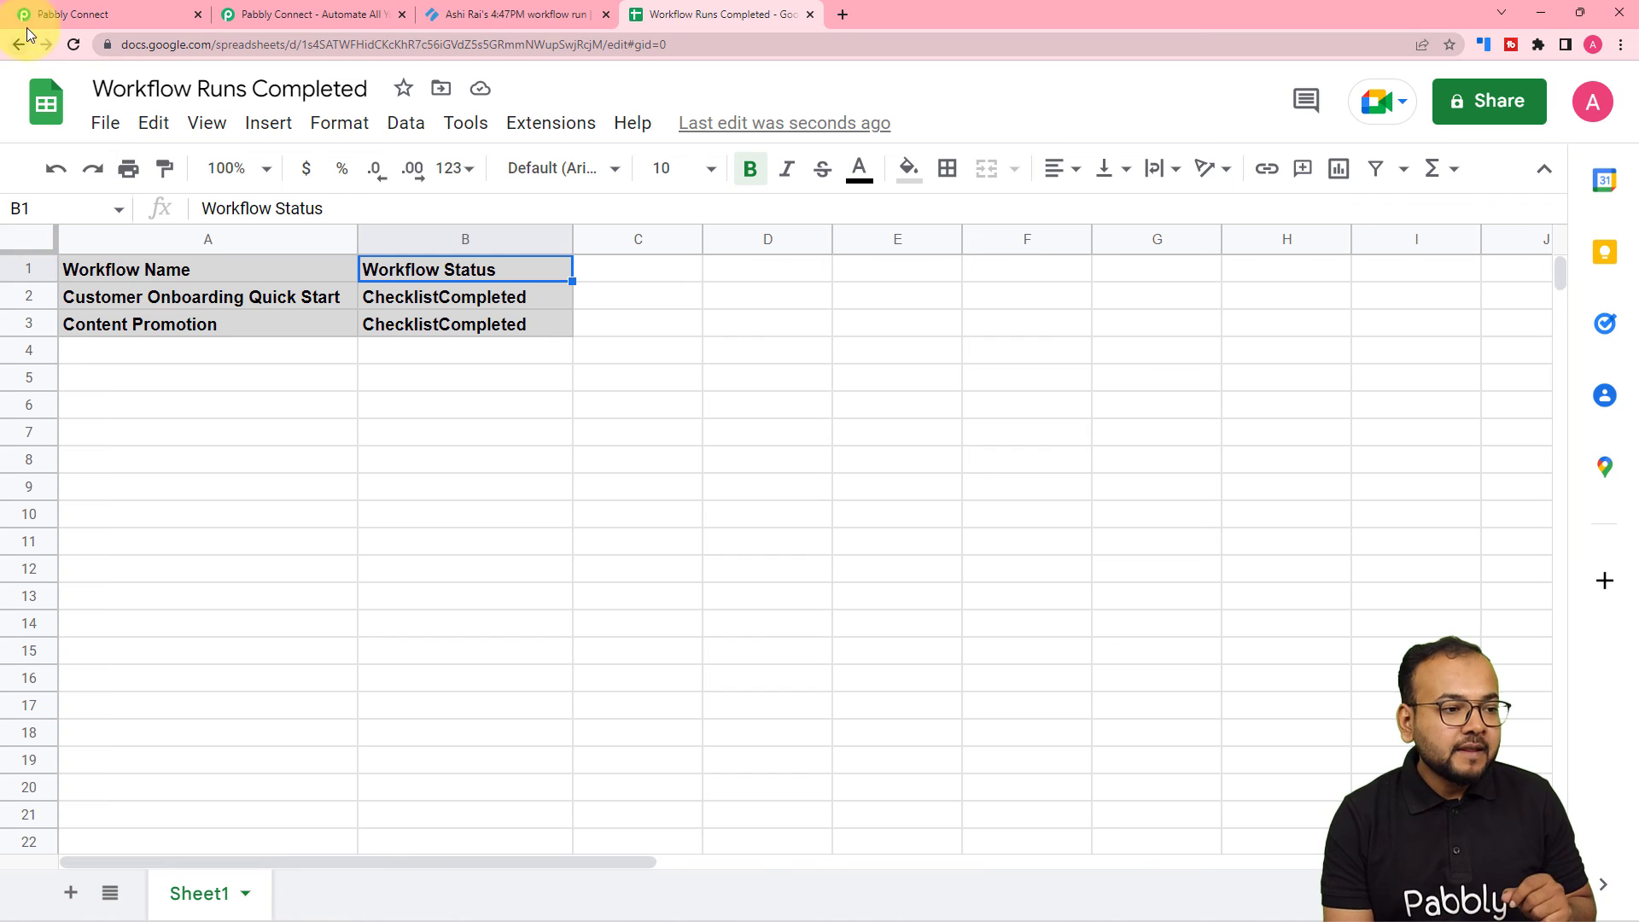
click(102, 14)
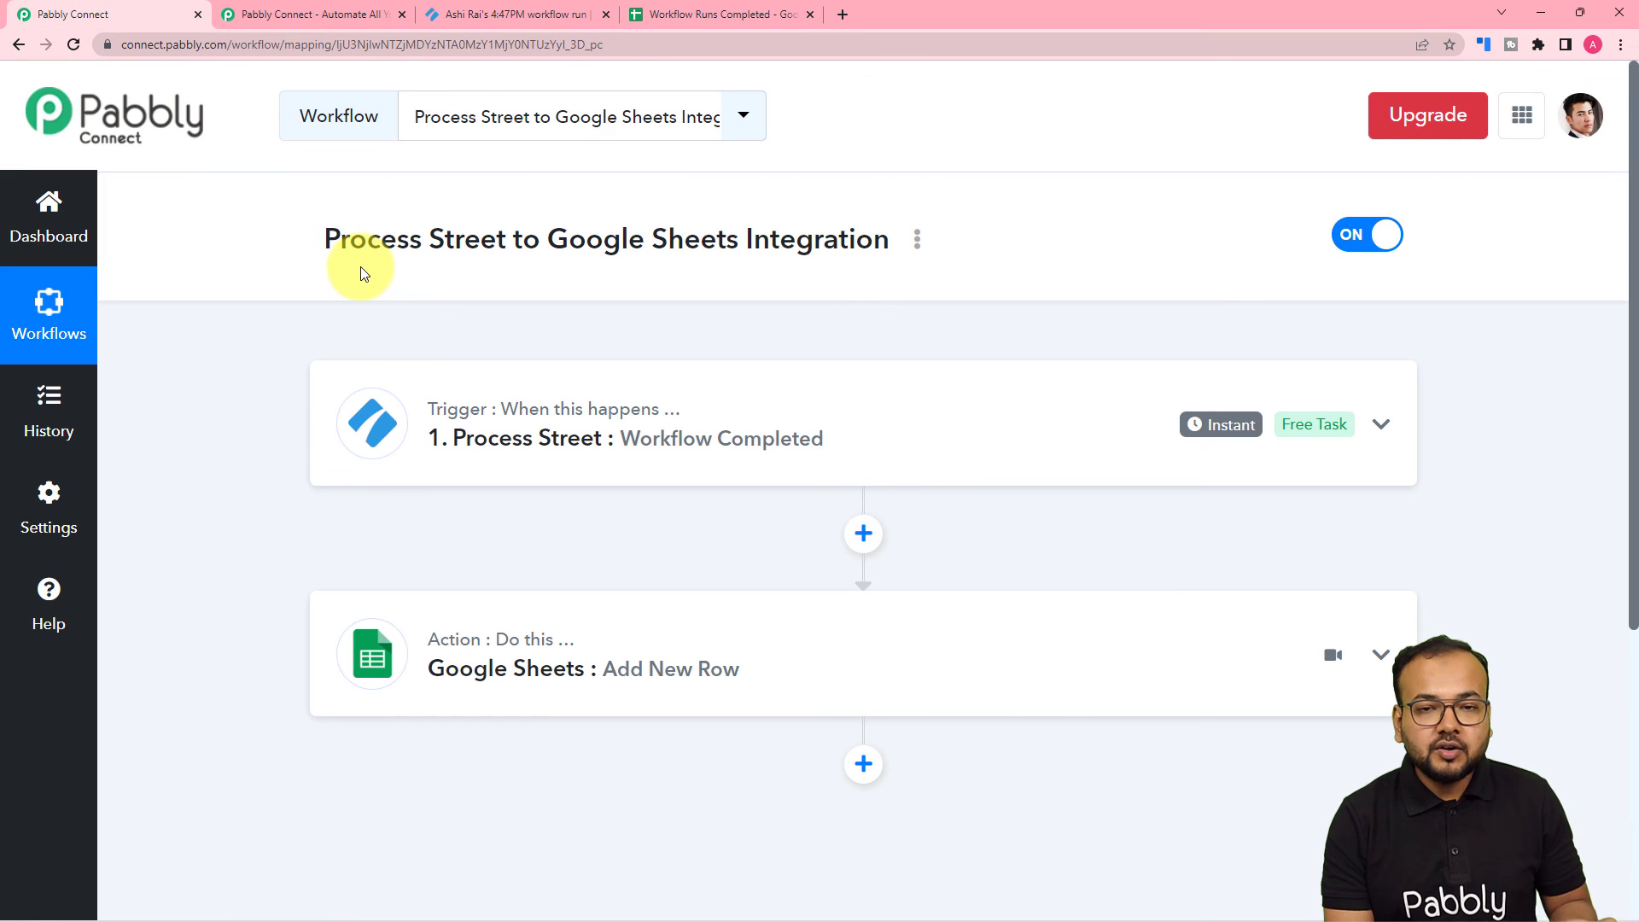